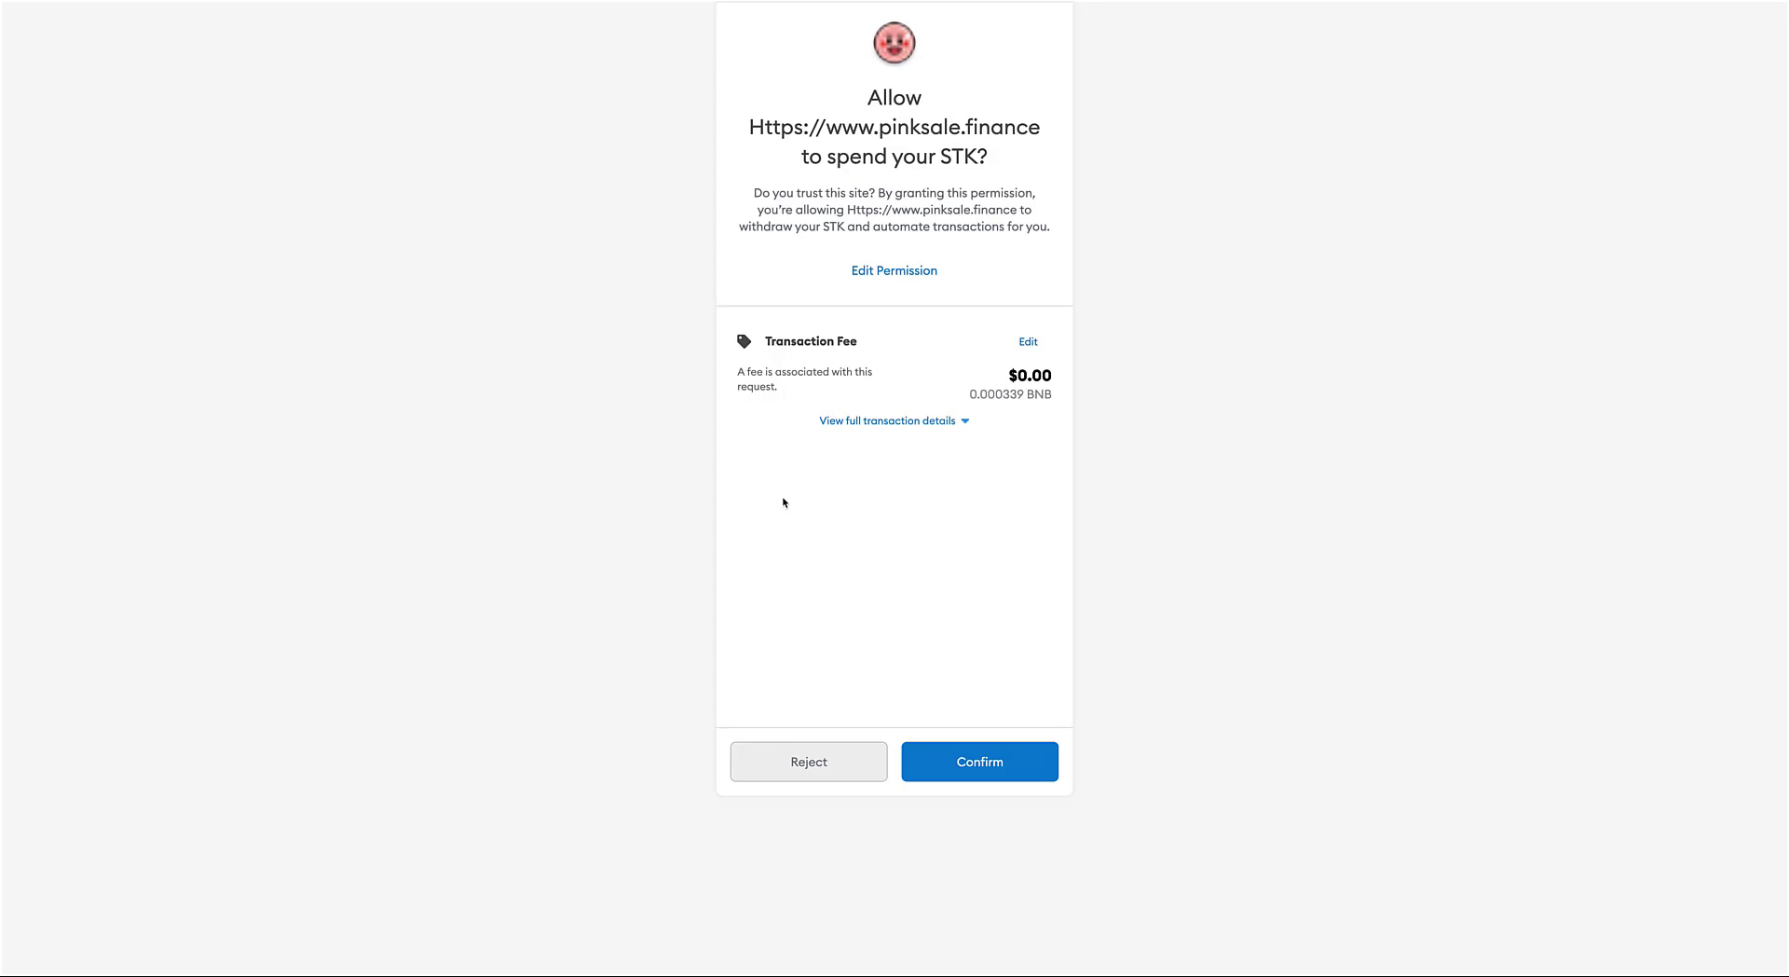
Step: Approve pinksale.finance to spend STK tokens in the MetaMask popup
click(970, 759)
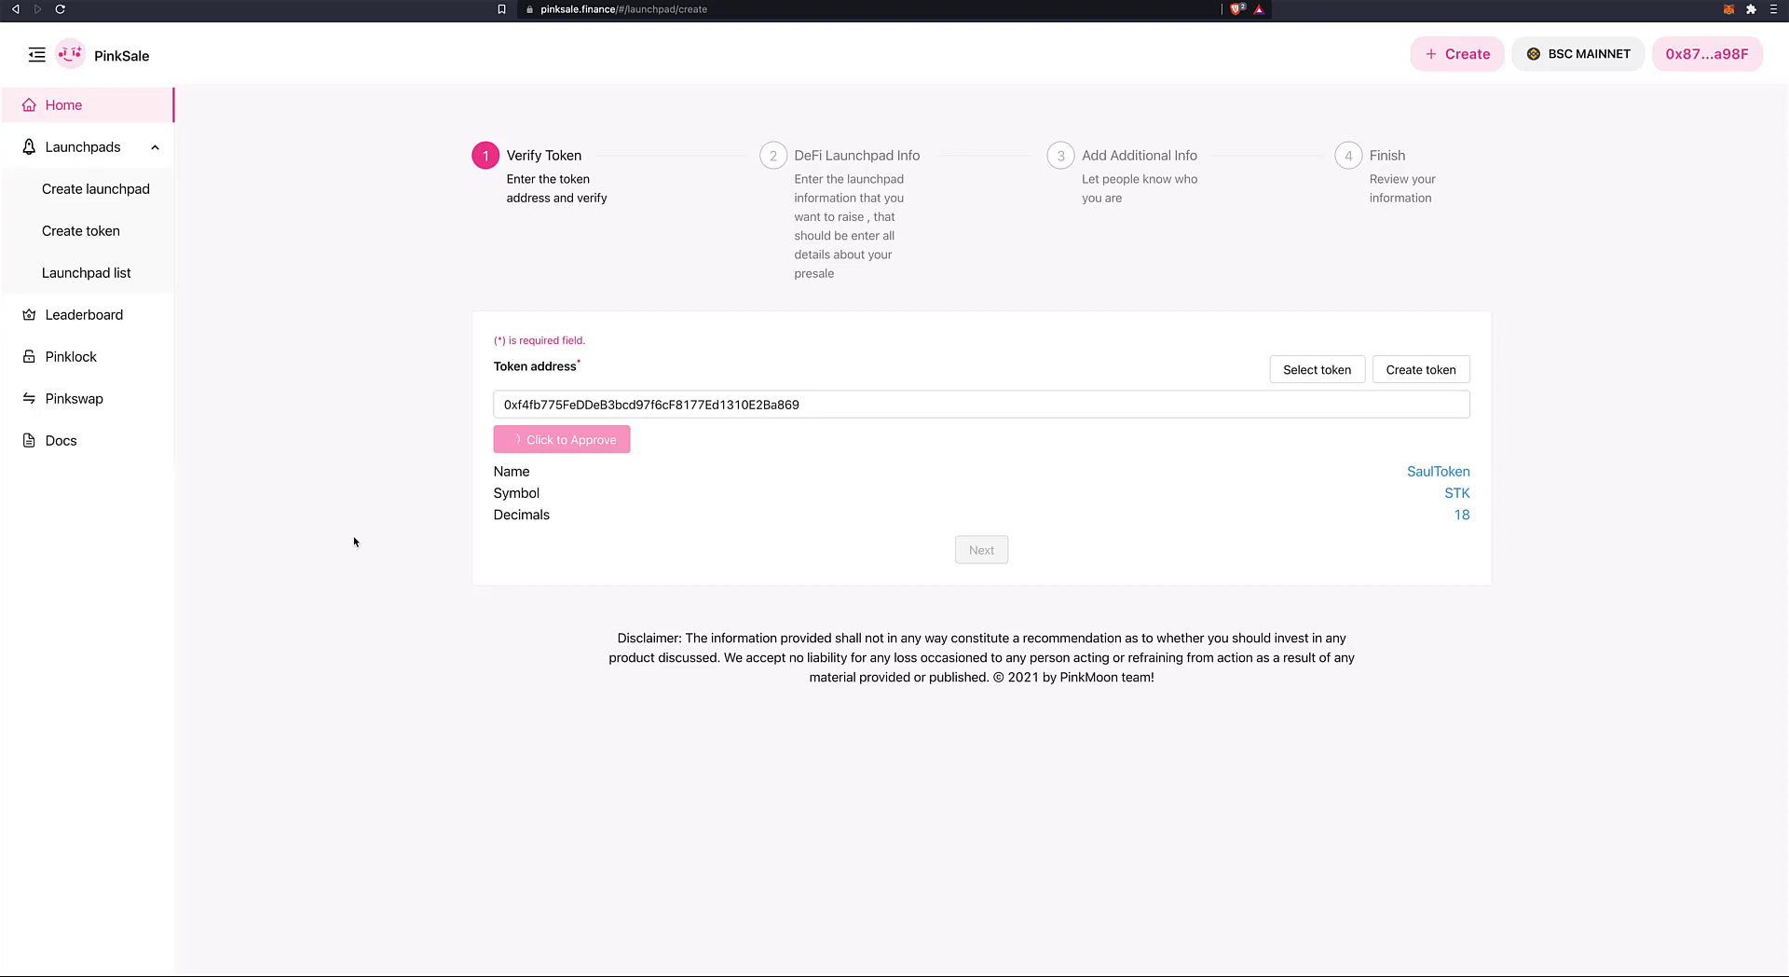
Step: Copy the SaulToken (STK) contract address while the spending approval completes
double_click(607, 400)
right_click(607, 401)
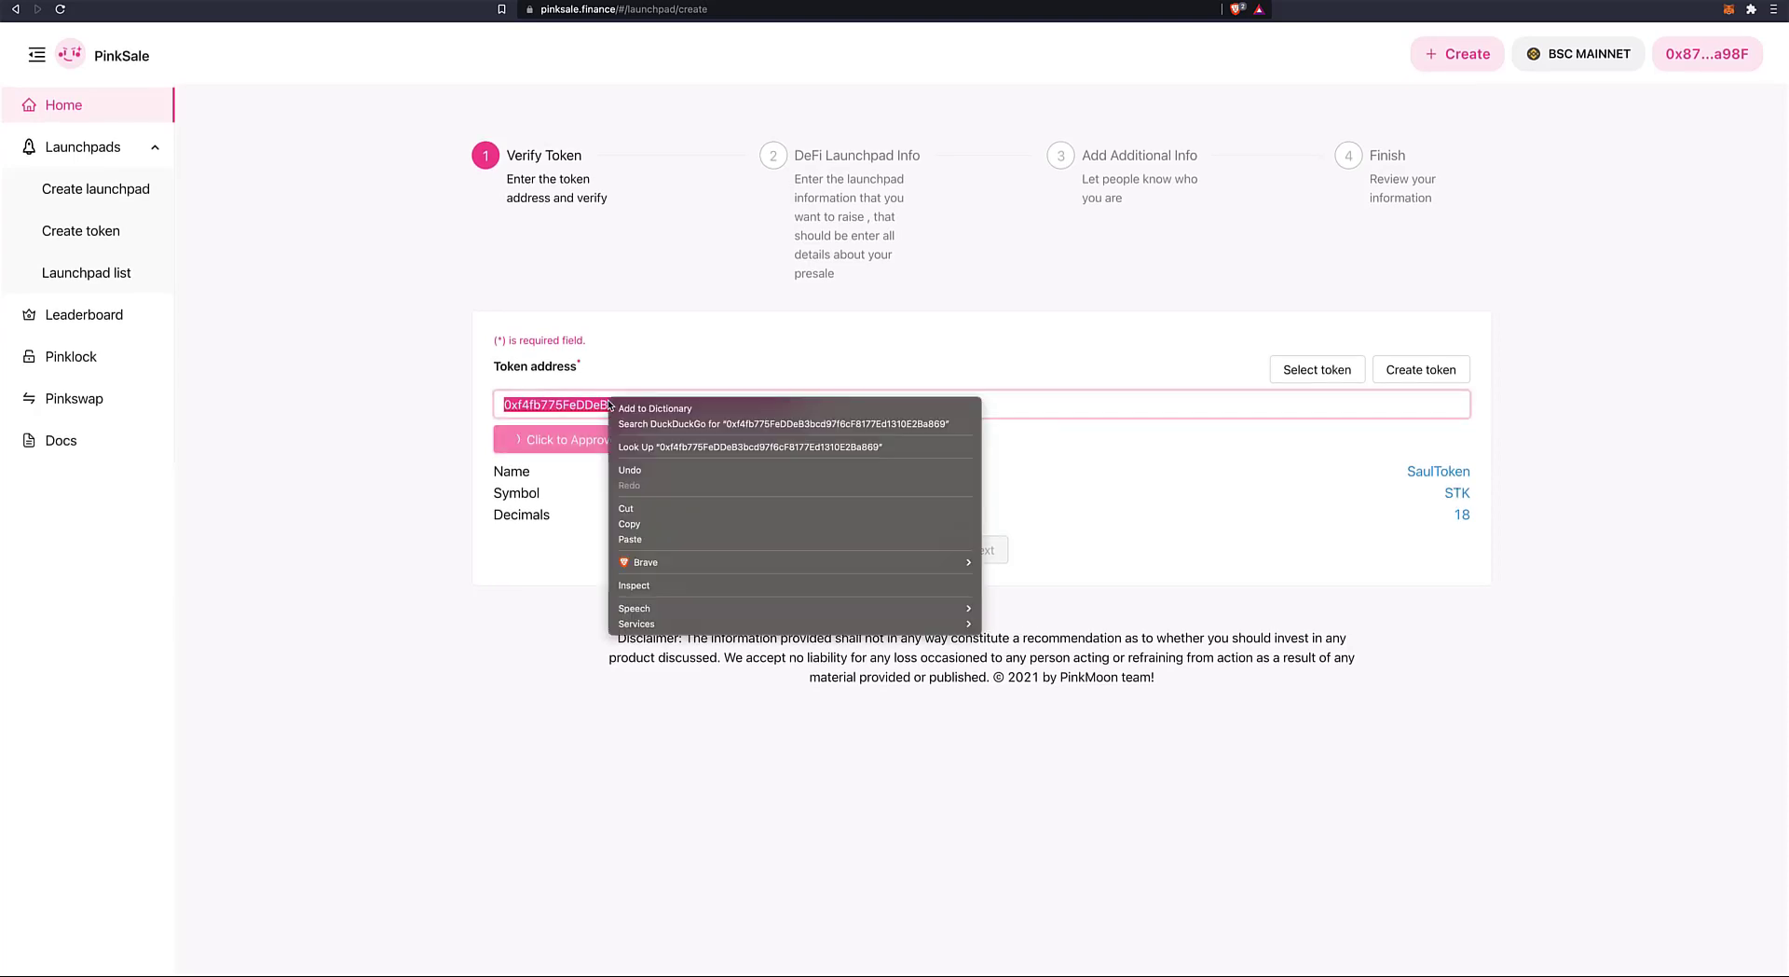
click(639, 522)
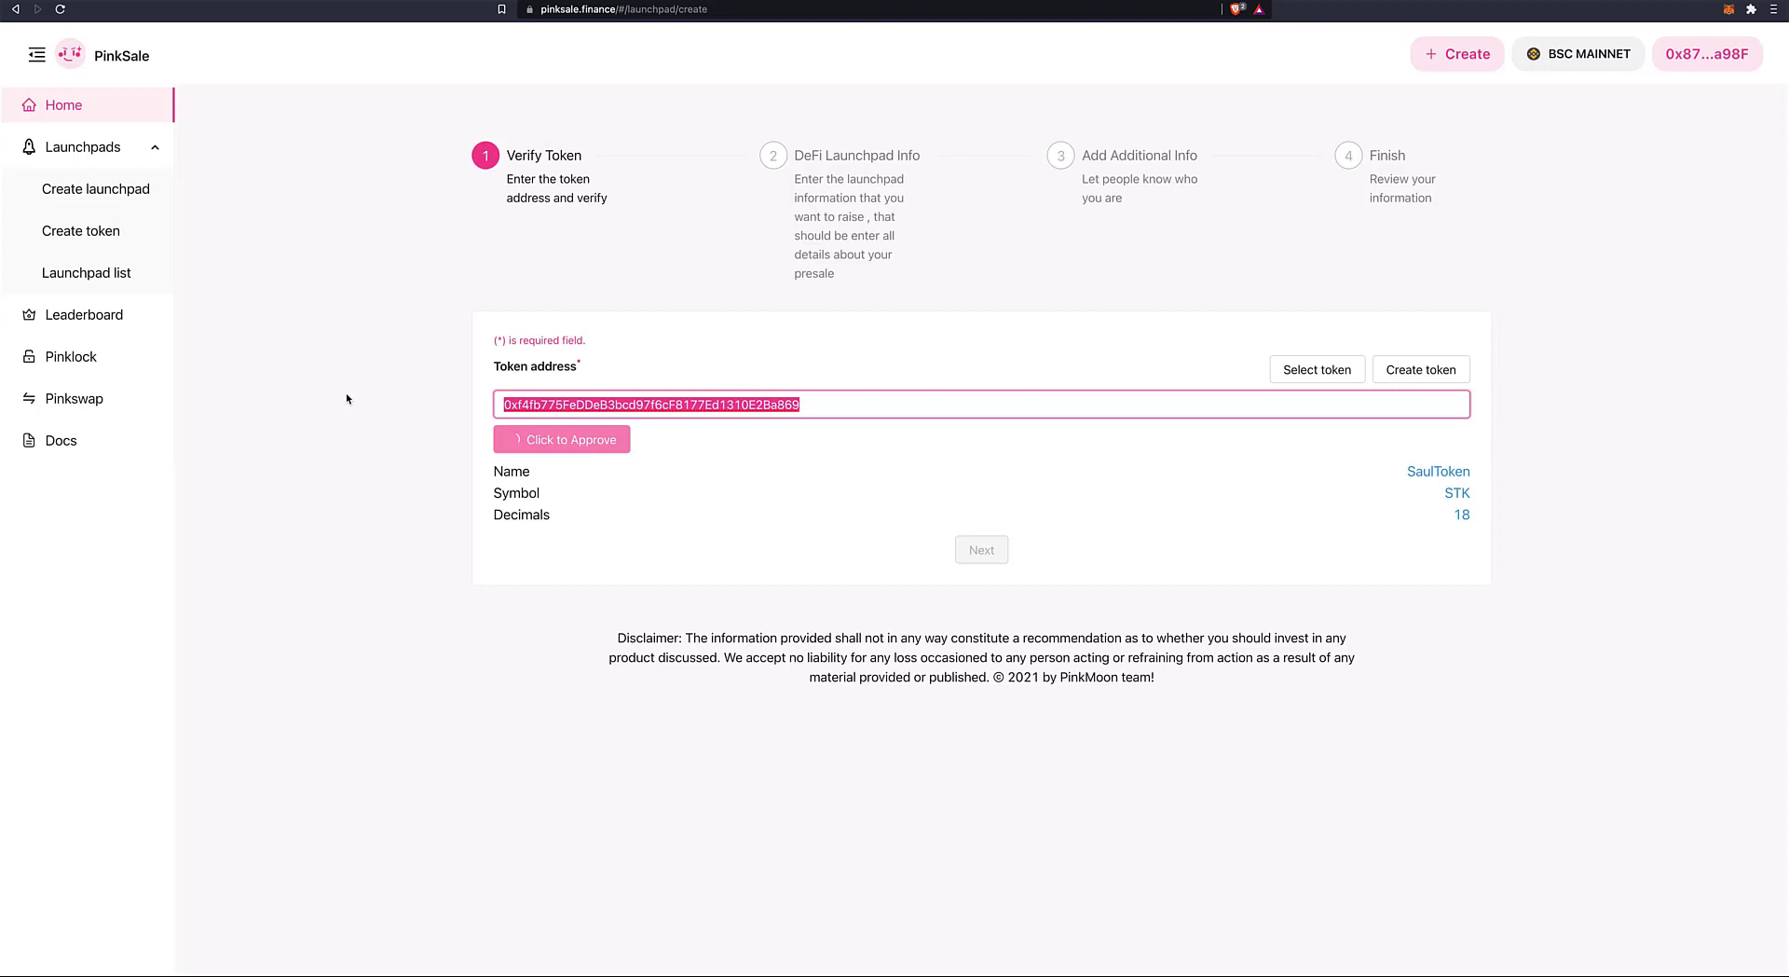
click(735, 534)
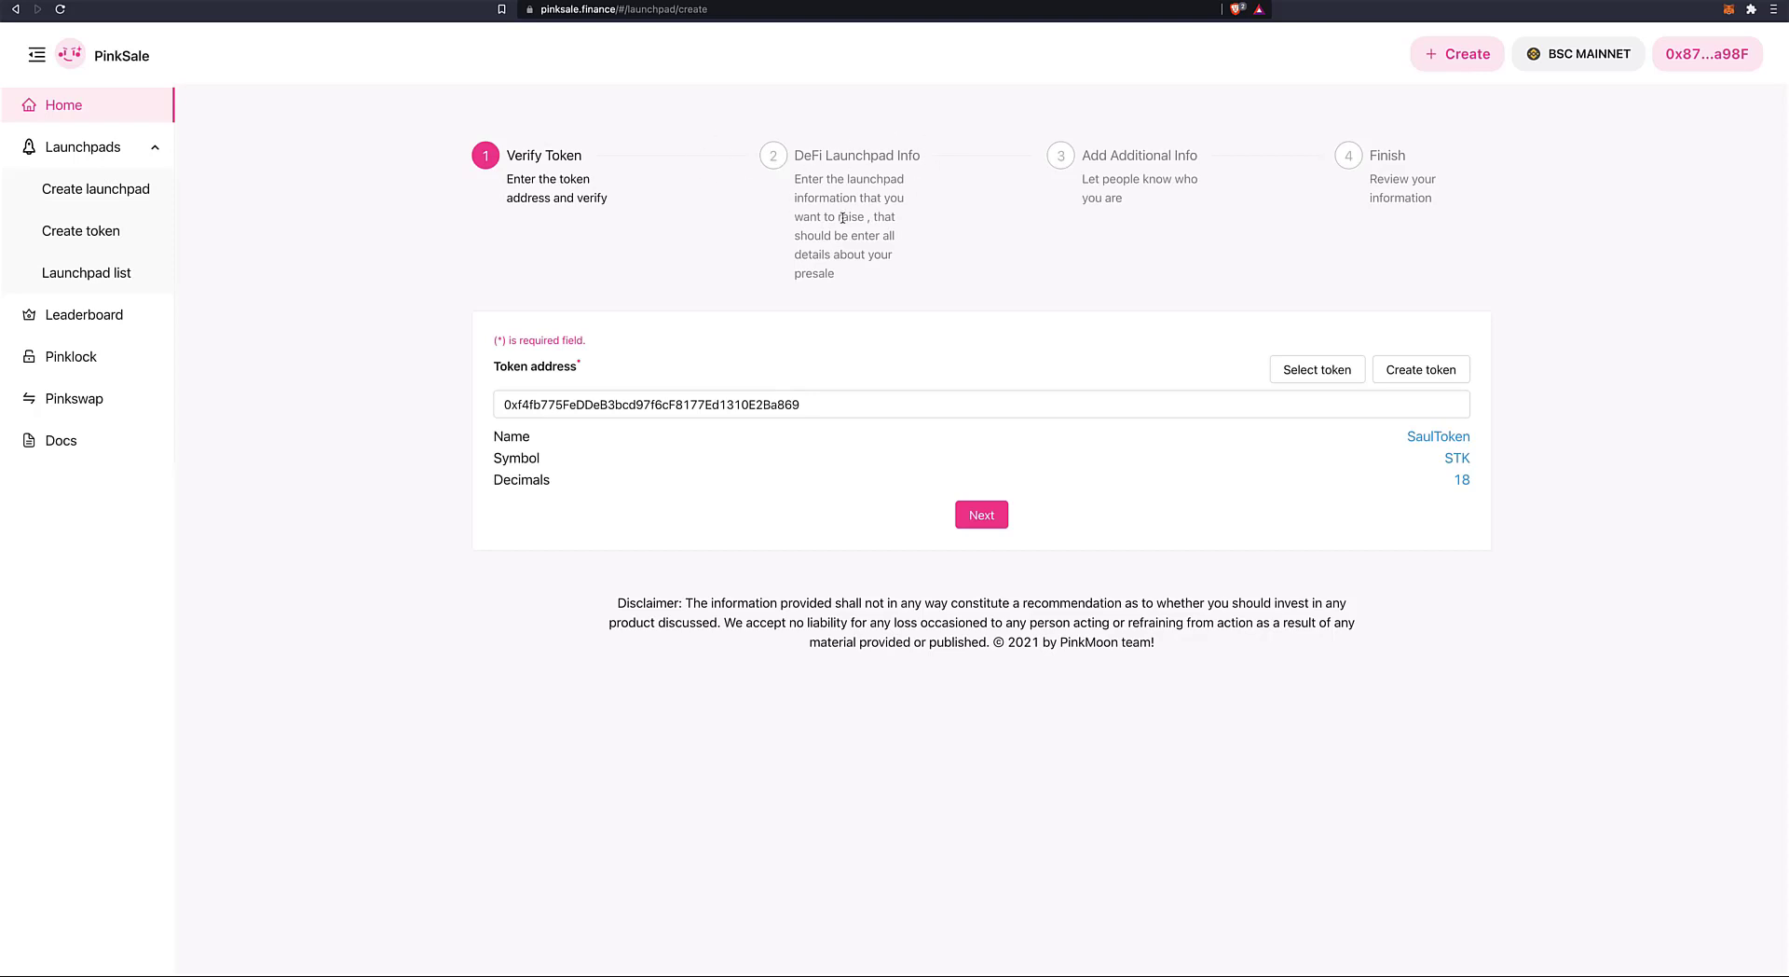
Step: Move to the DeFi Launchpad Info step, review the form, and clear the Presale rate
click(983, 521)
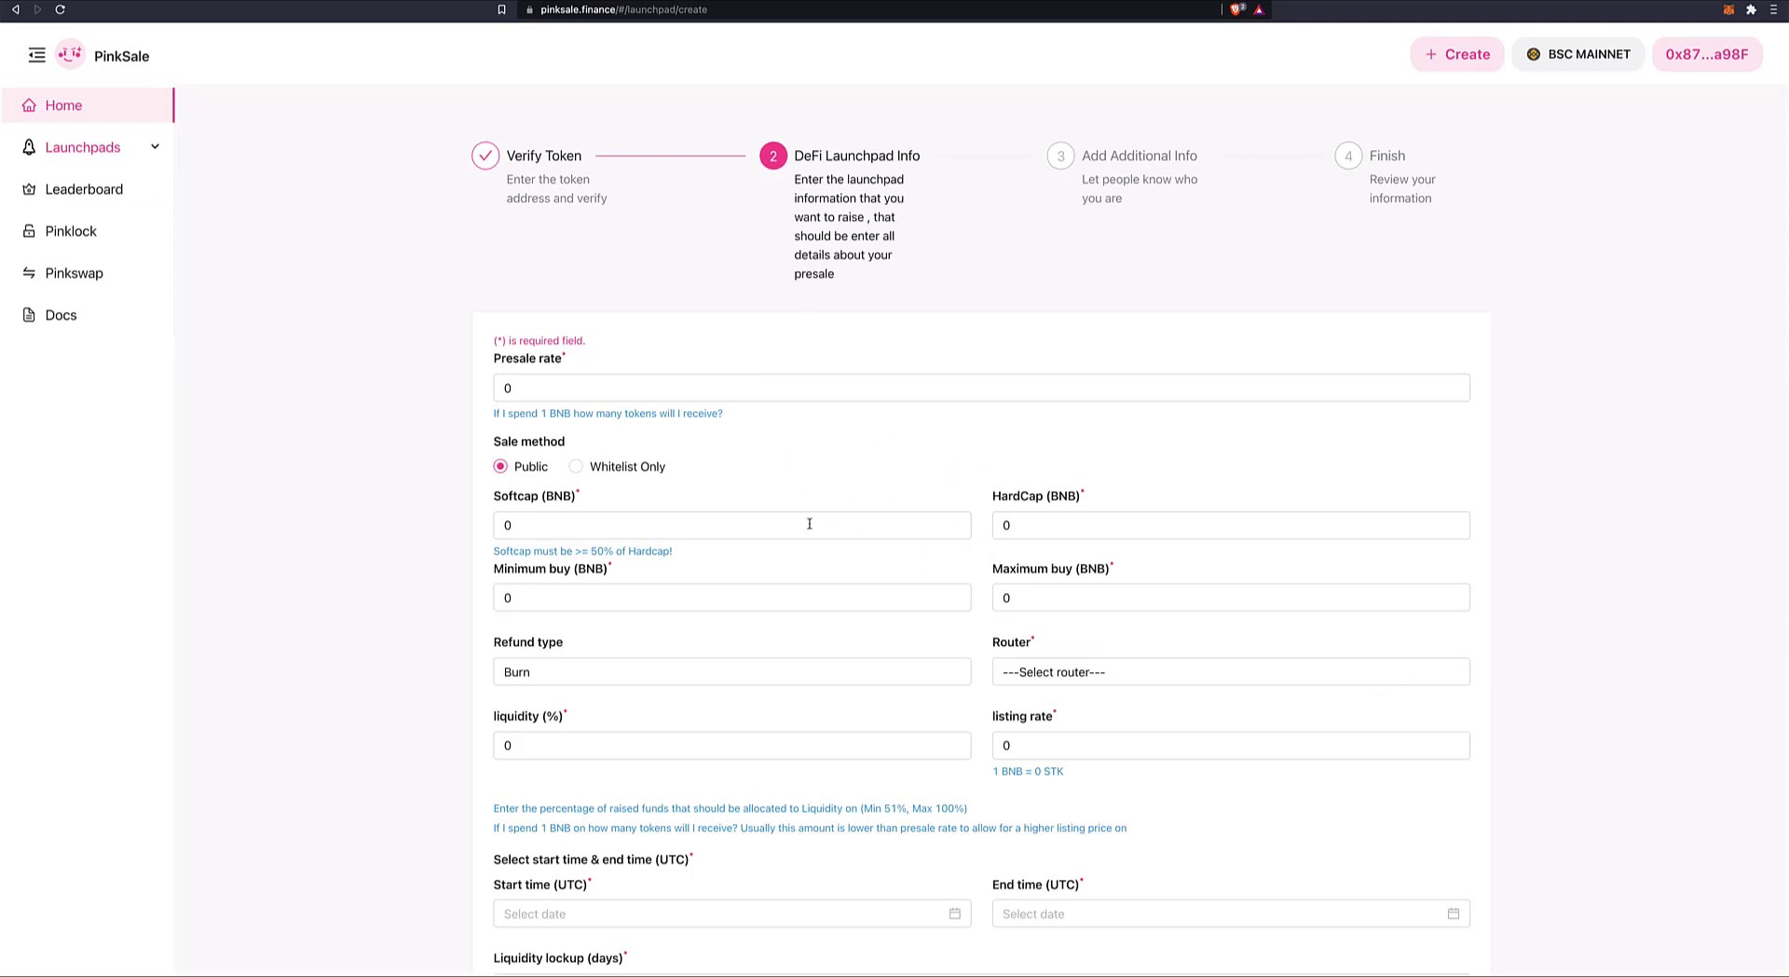
scroll(807, 523, down, 2)
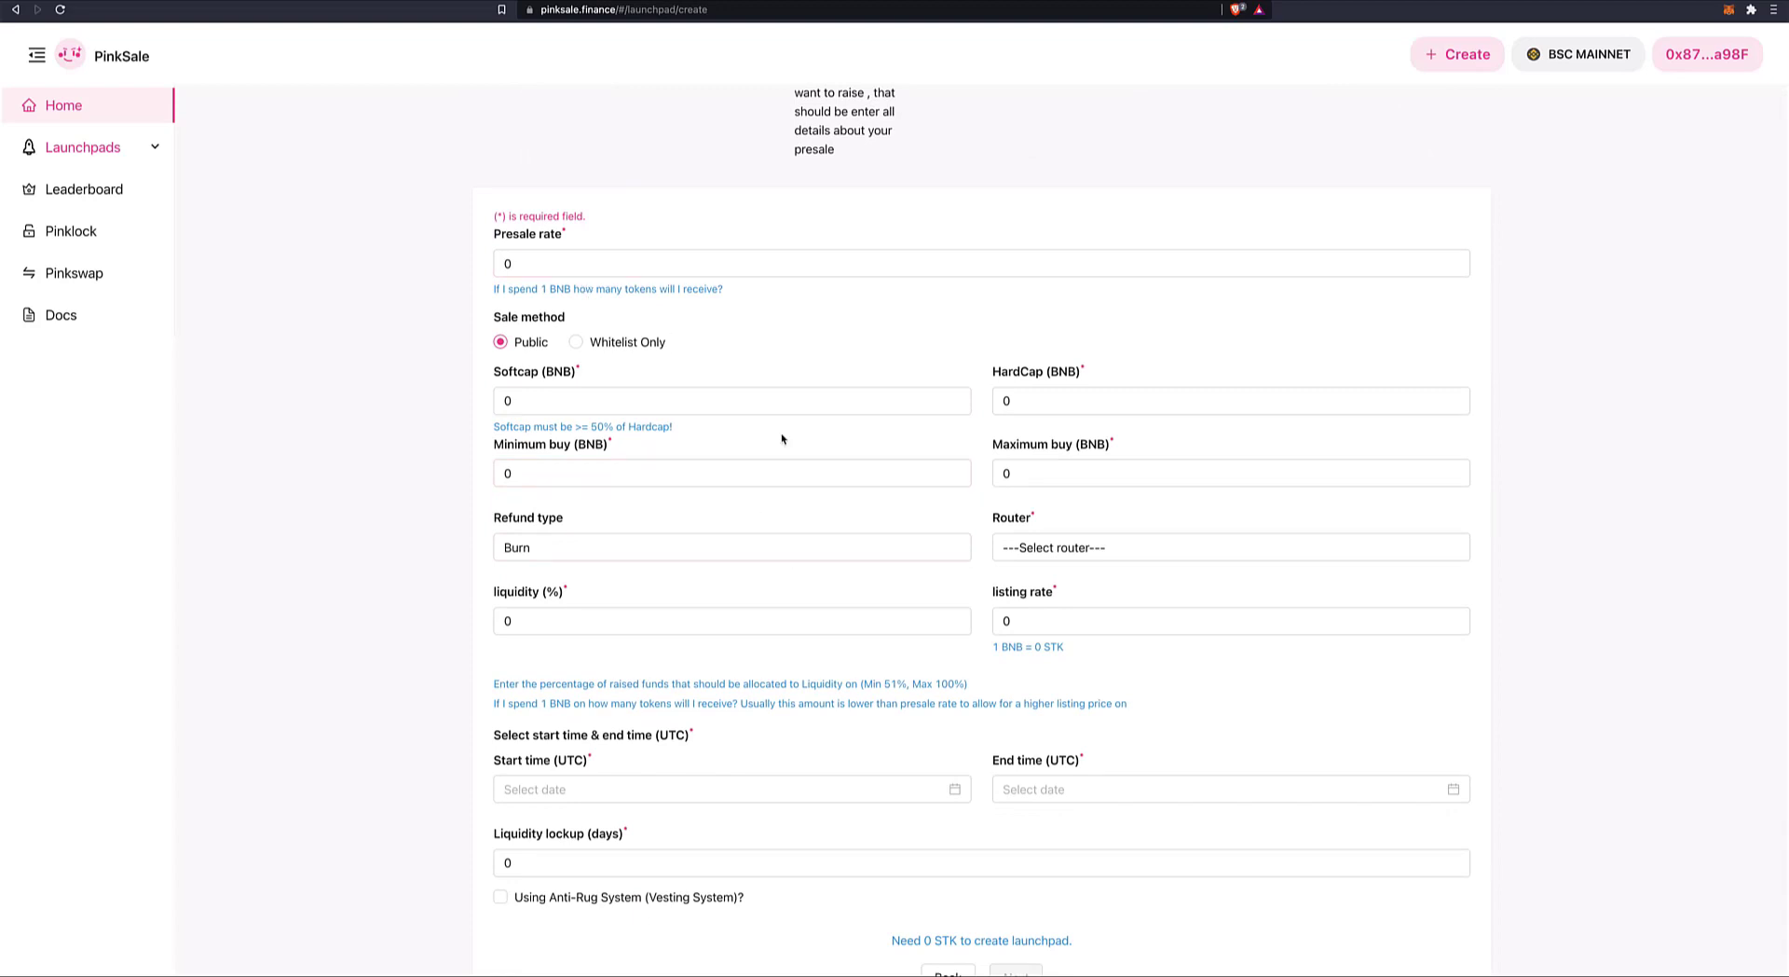
scroll(784, 440, down, 4)
scroll(783, 439, up, 3)
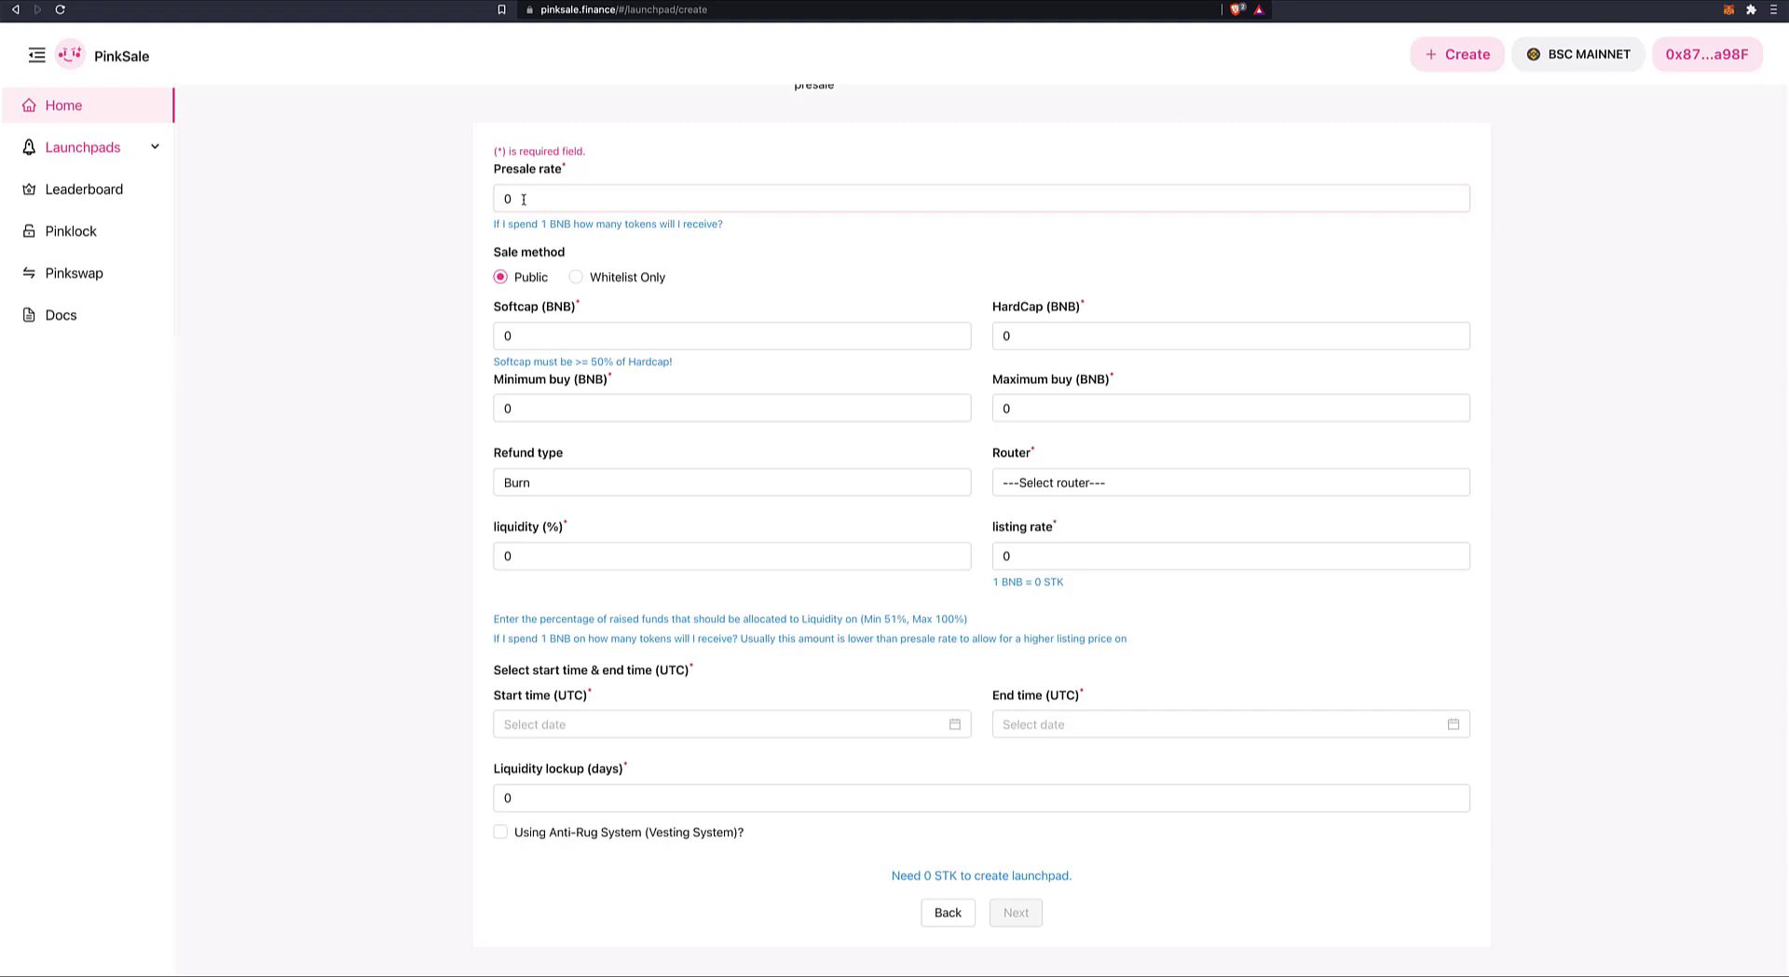
click(524, 199)
Step: Enter 1000000 as the presale rate, then select the Softcap value
key(BackSpace)
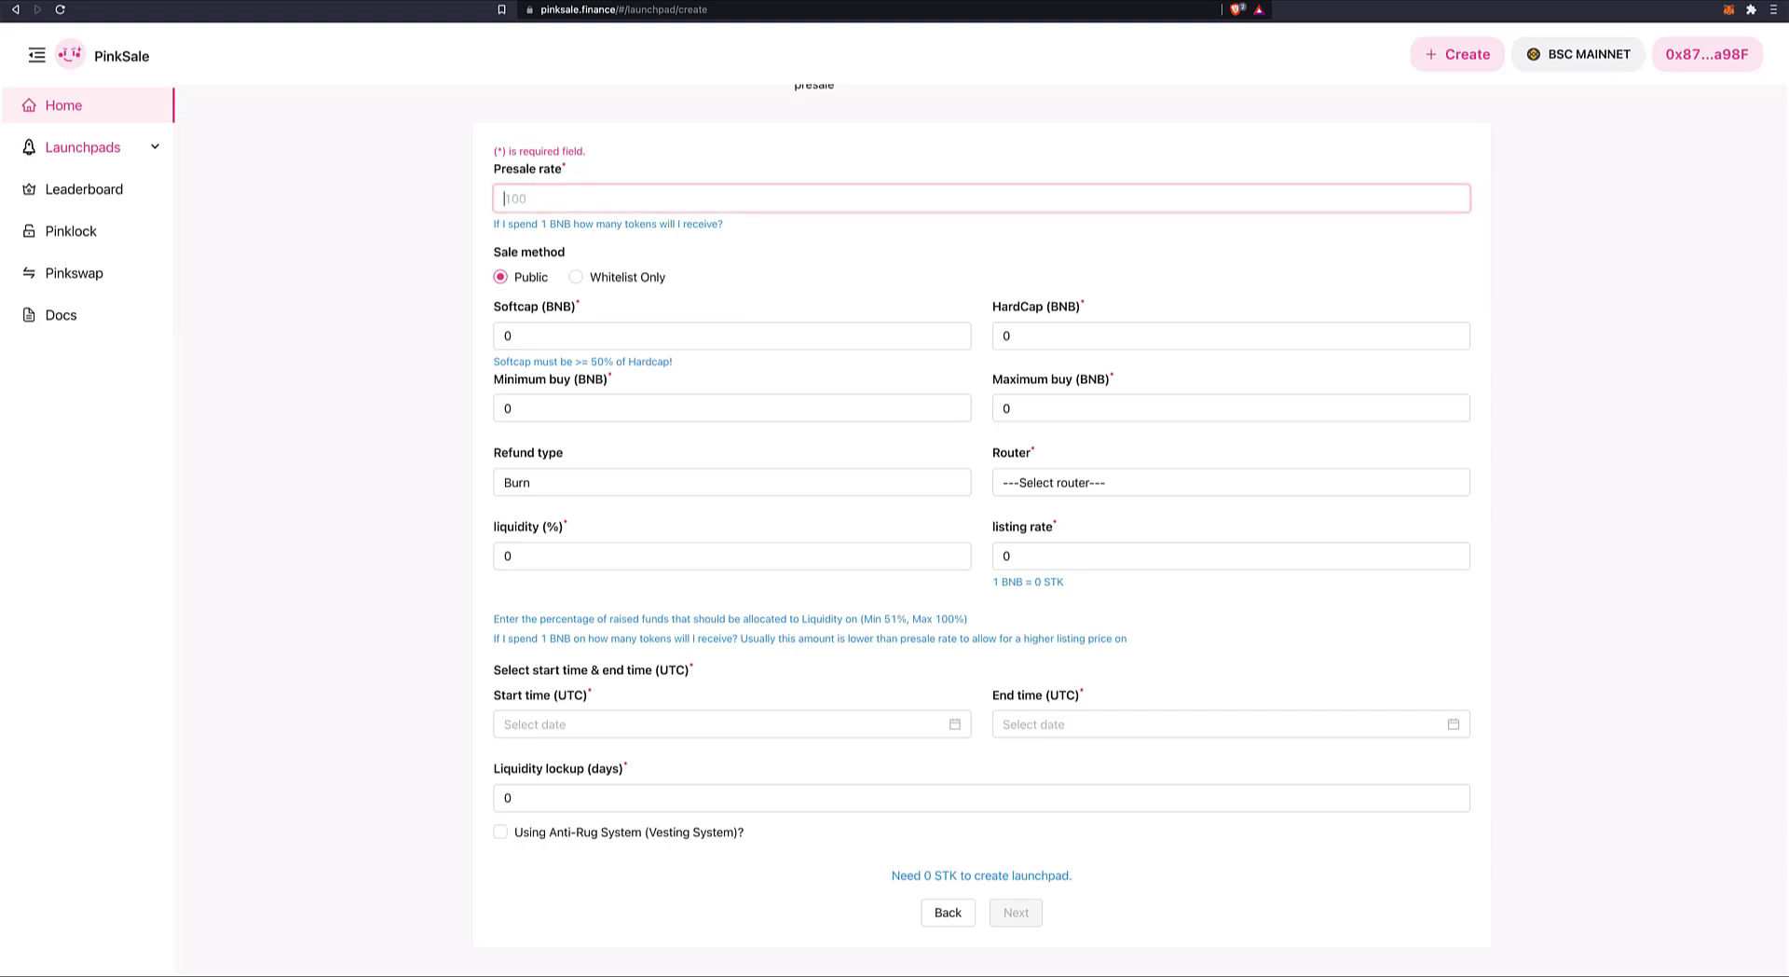
text(100000)
text(0)
key(BackSpace)
key(BackSpace)
key(BackSpace)
key(BackSpace)
key(BackSpace)
key(BackSpace)
text(0)
text(00000)
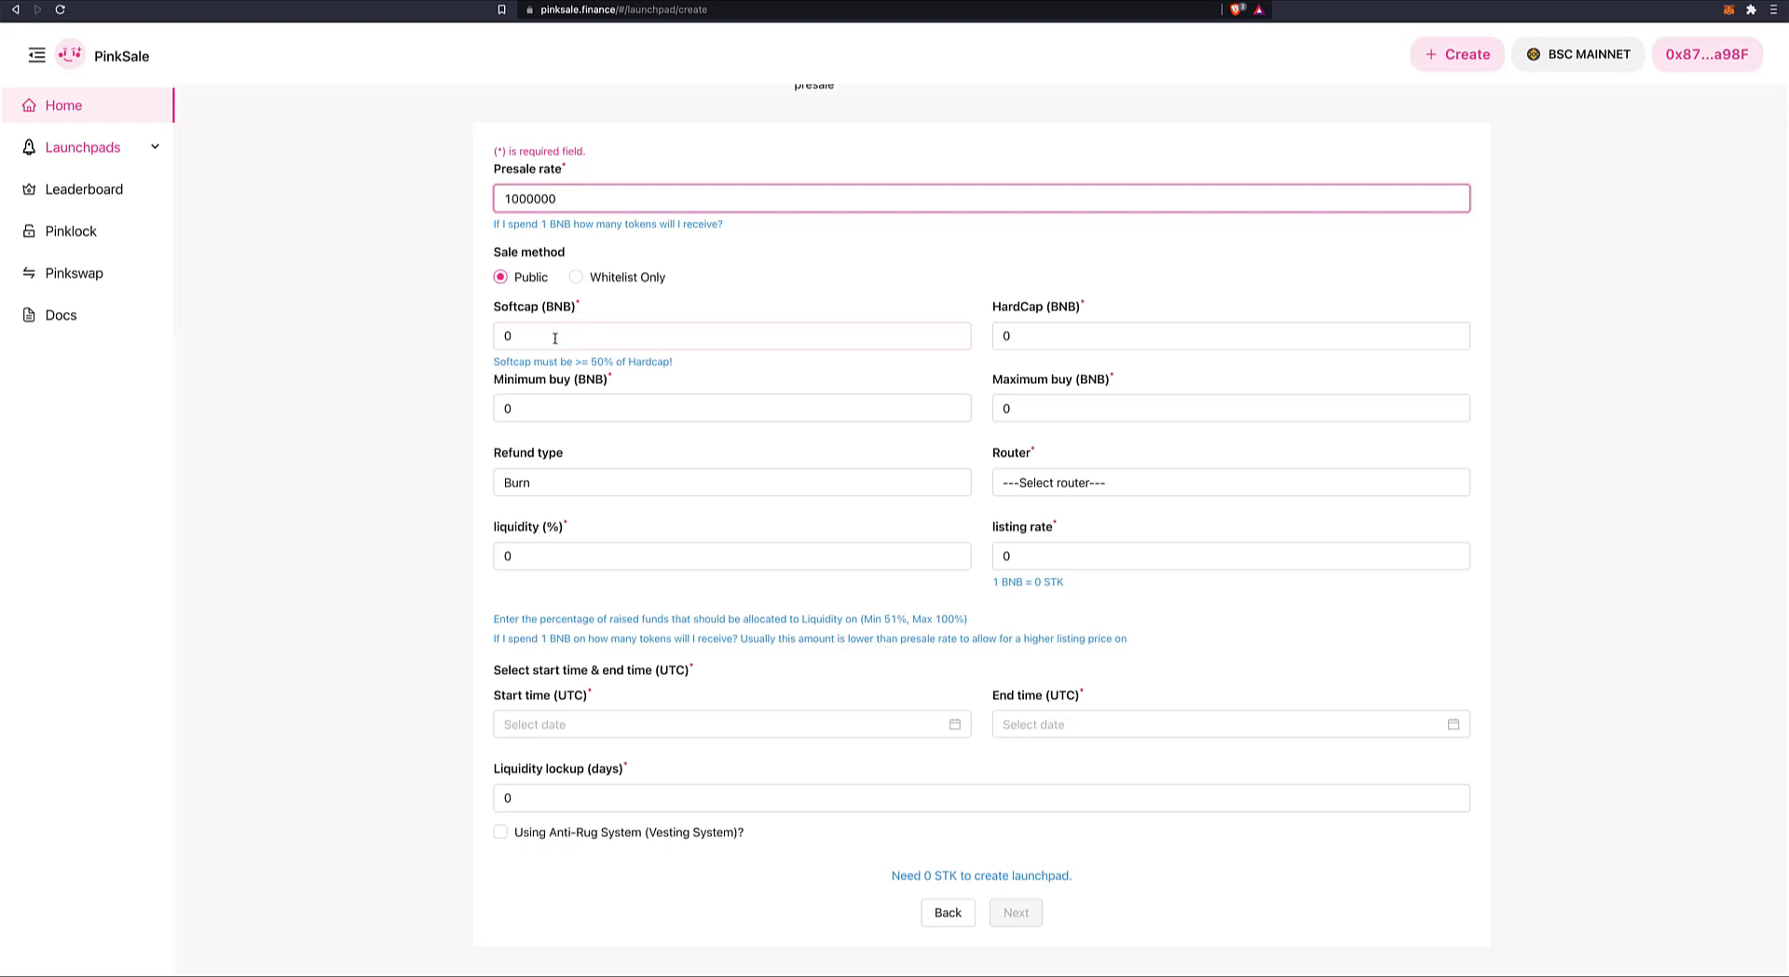
drag(527, 339, 470, 345)
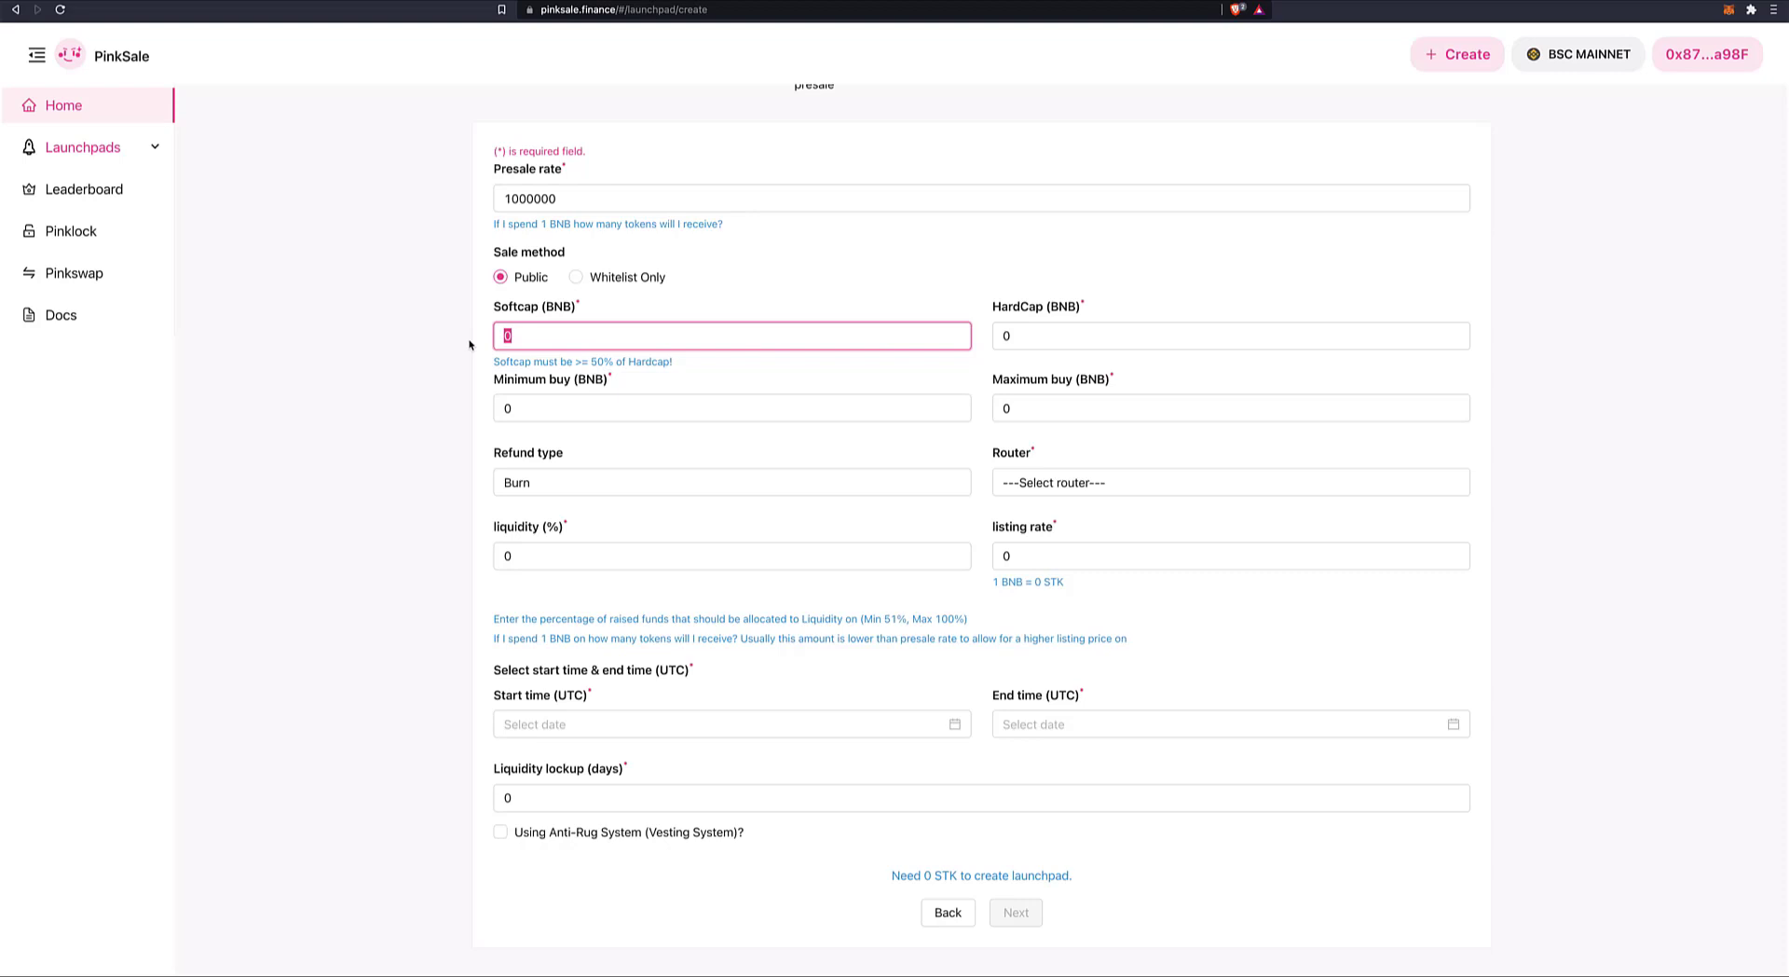
Step: Set the softcap to 100 BNB and the hardcap to 200 BNB
text(100)
click(1117, 345)
key(BackSpace)
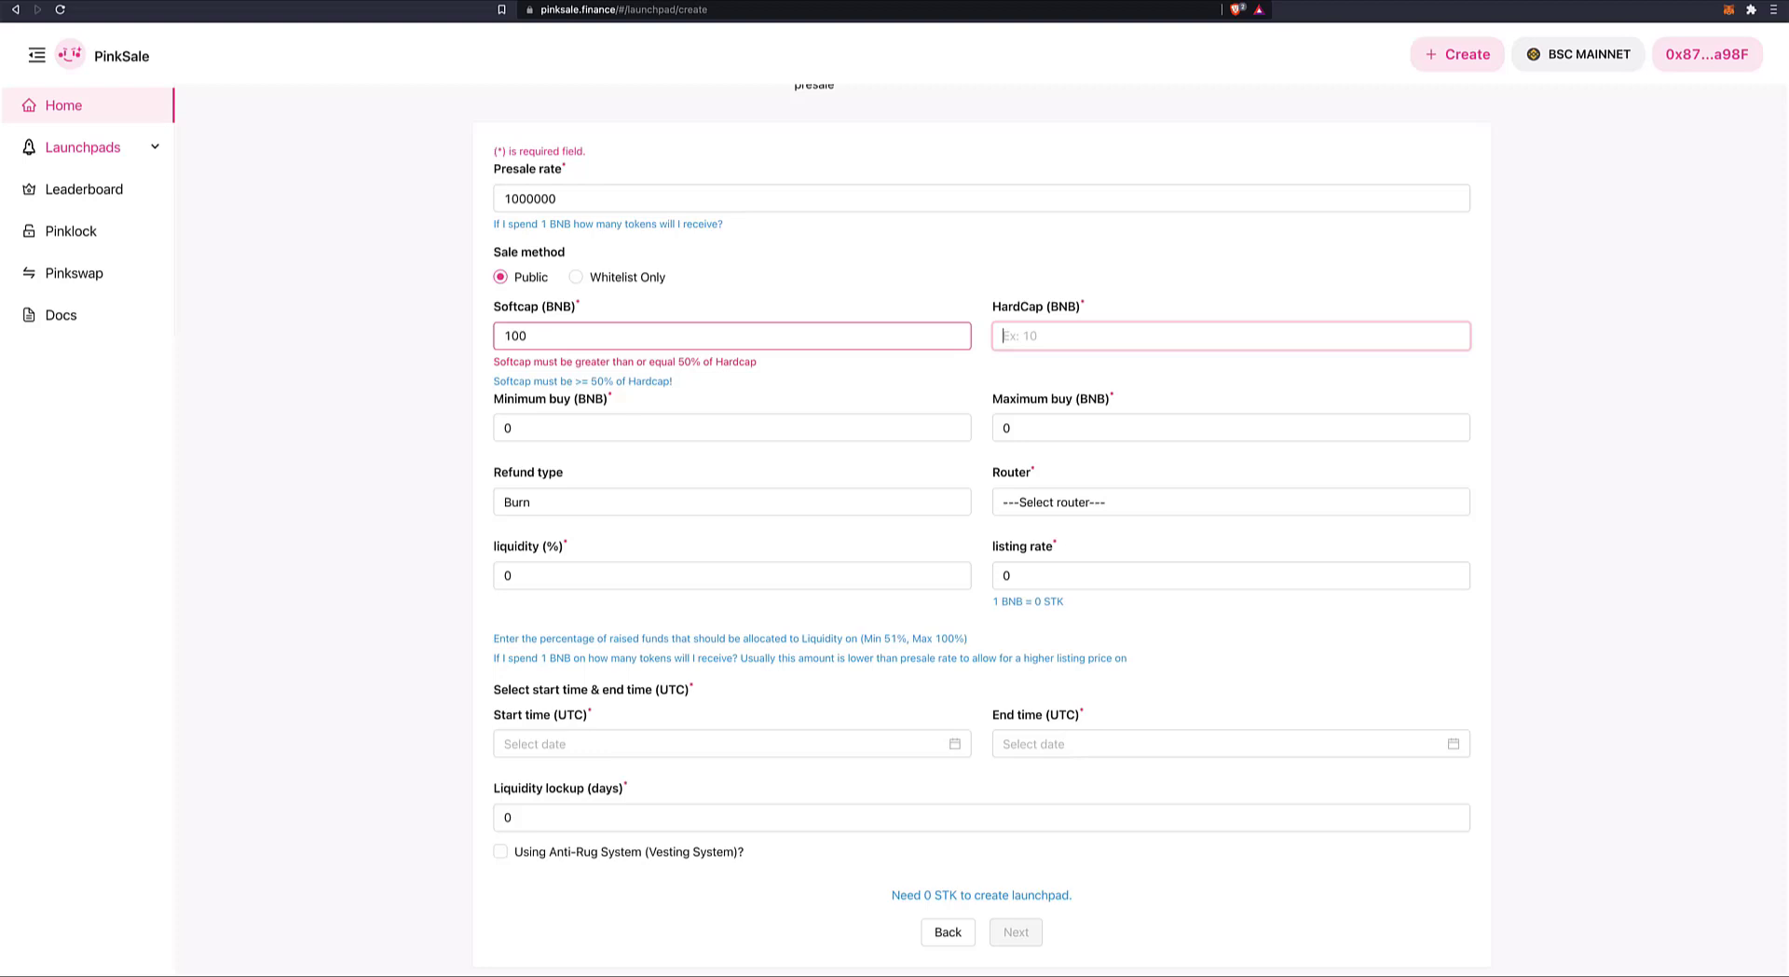
text(200)
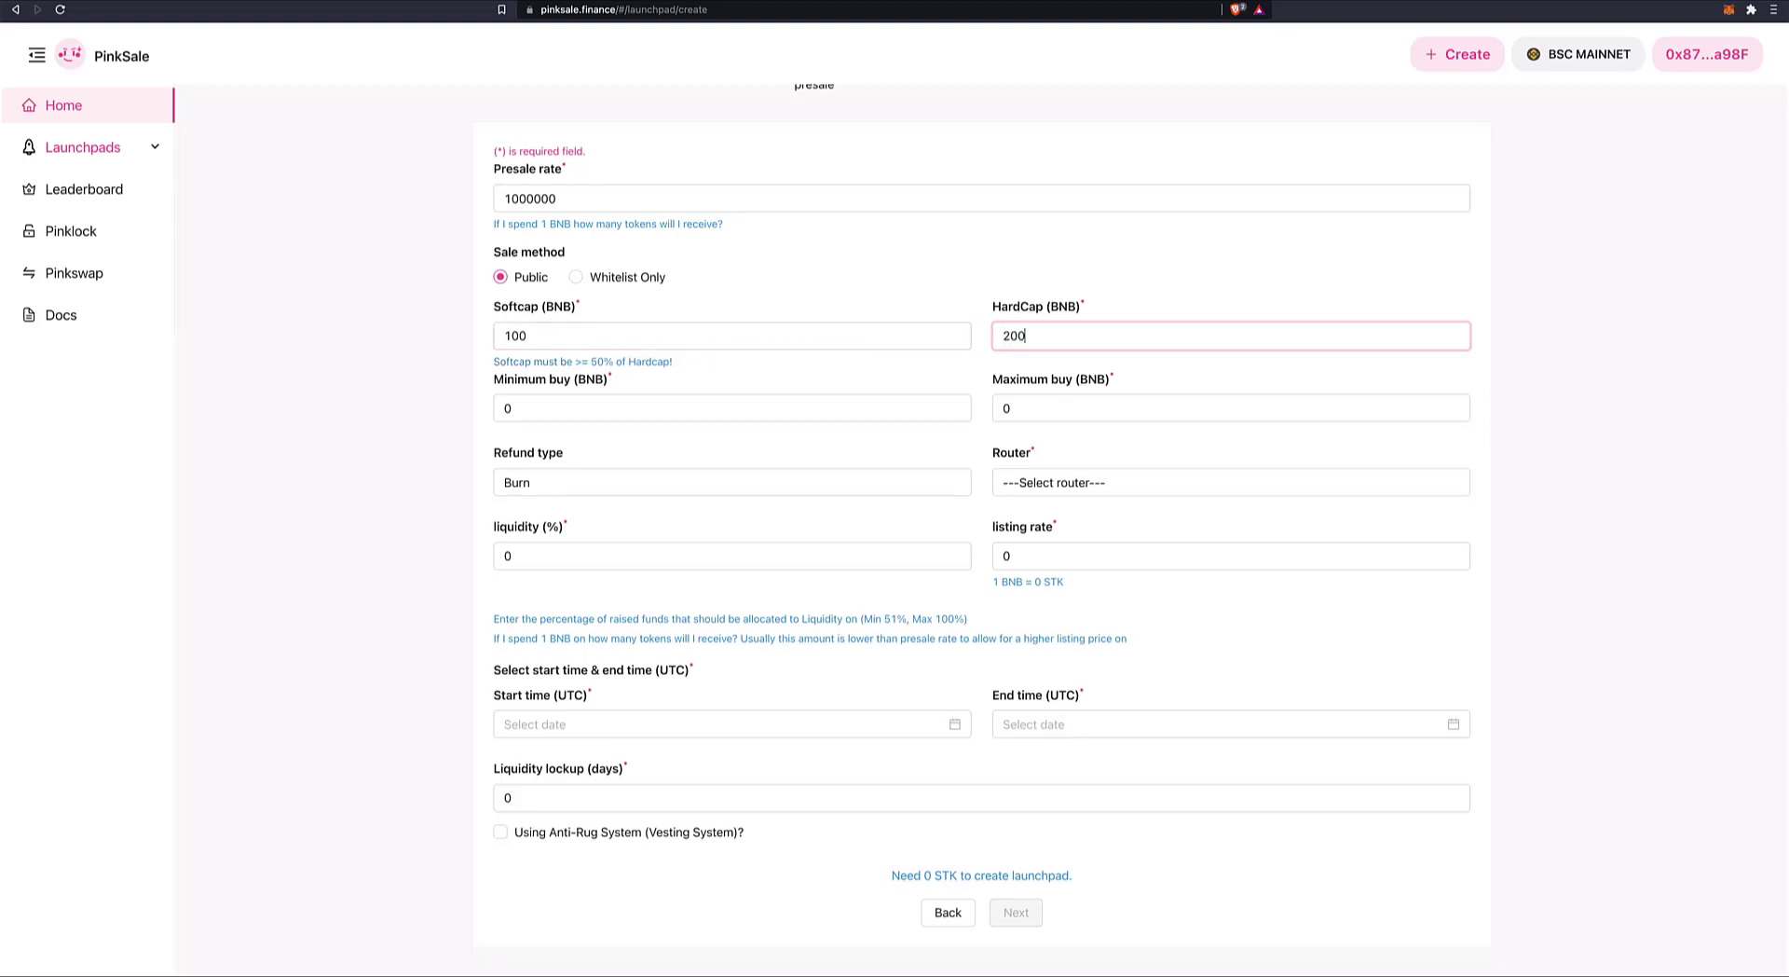
Step: Limit purchases to a 0.1 BNB minimum and 3 BNB maximum buy
click(638, 408)
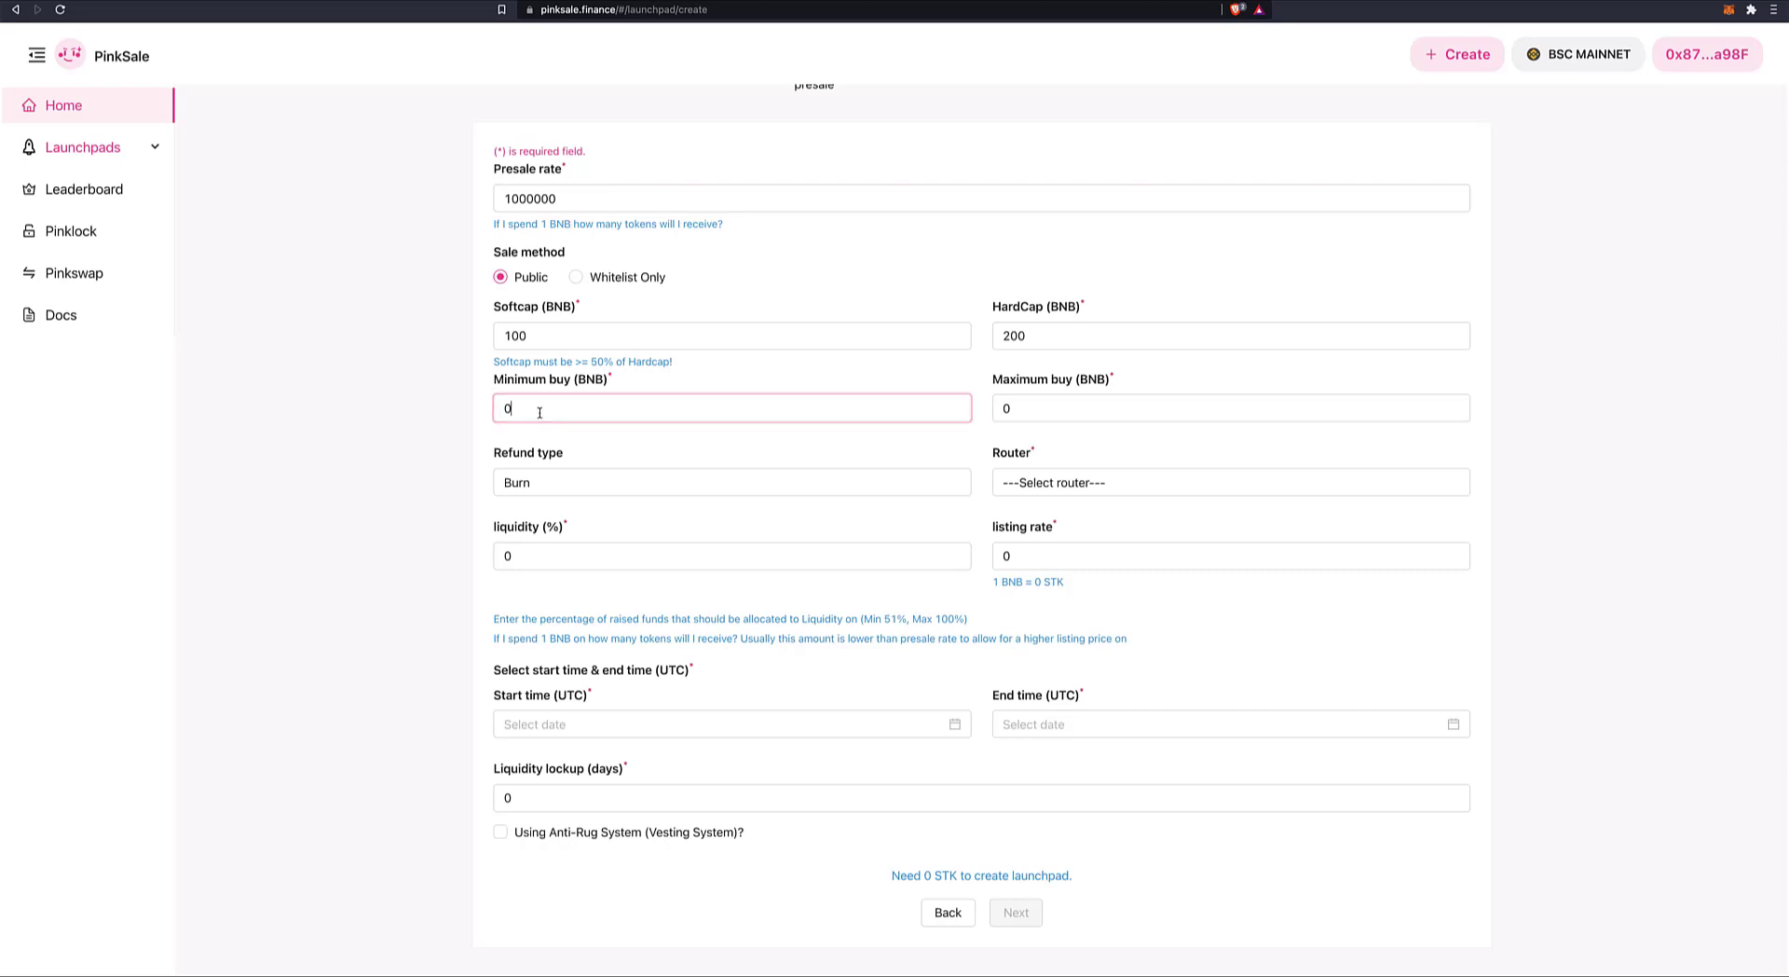
text(.1)
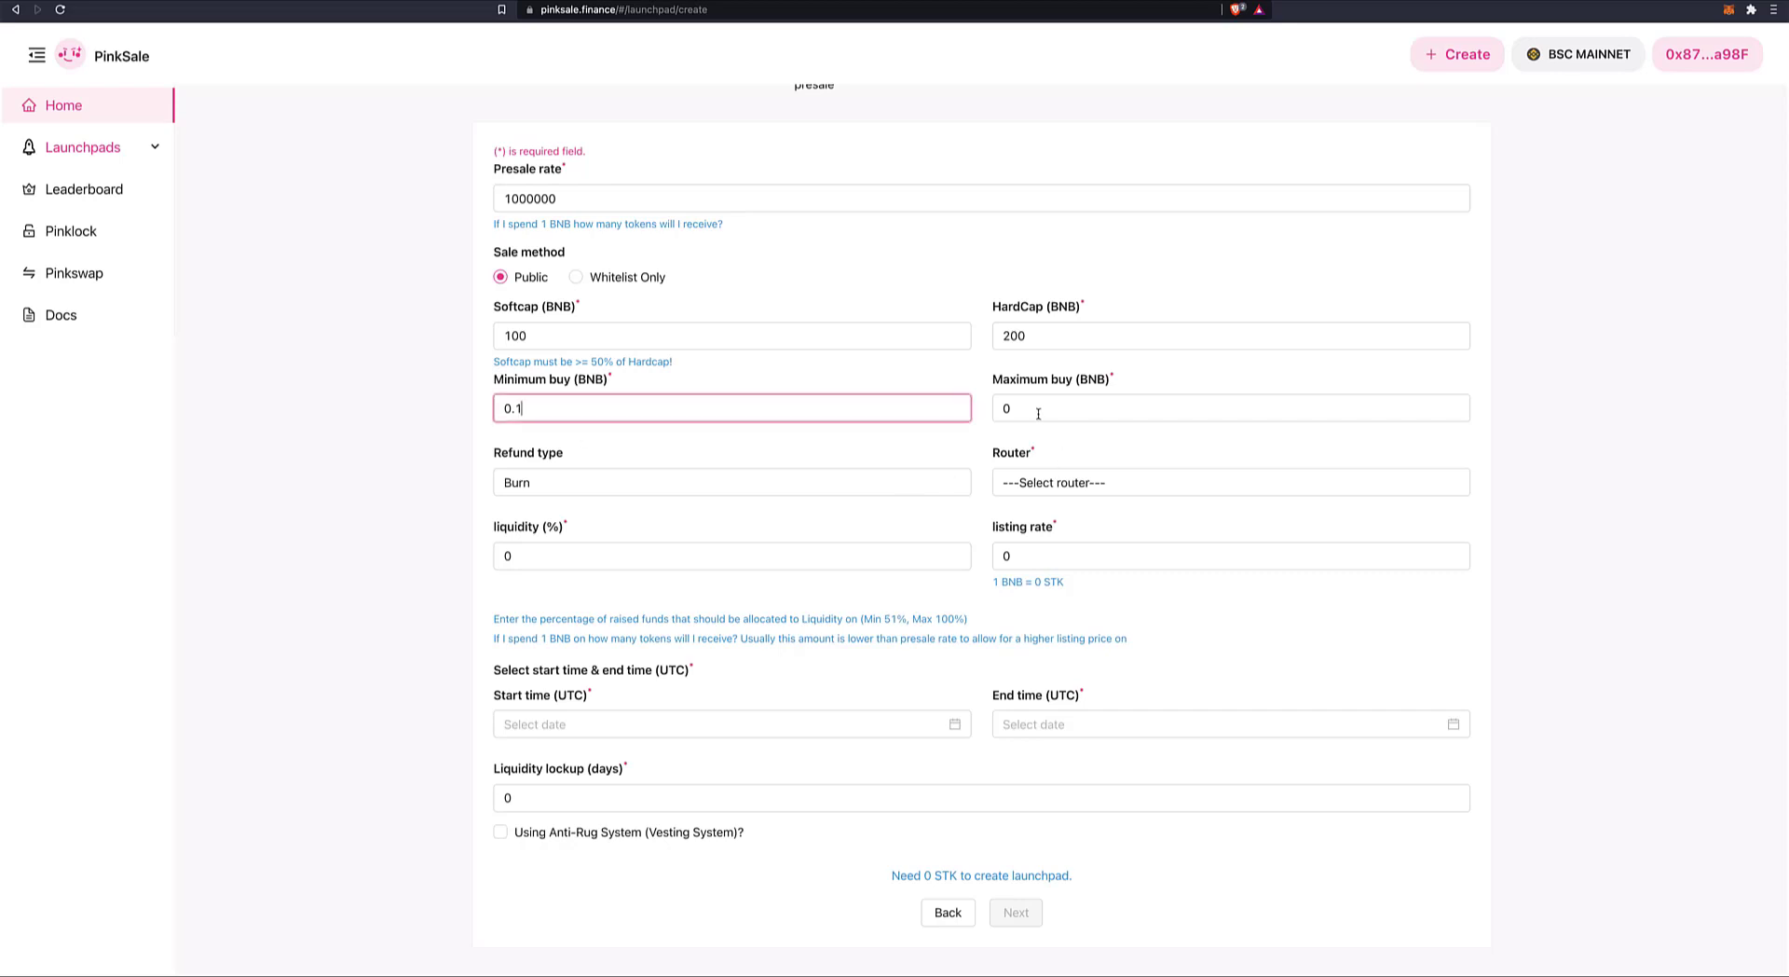
click(1038, 413)
key(BackSpace)
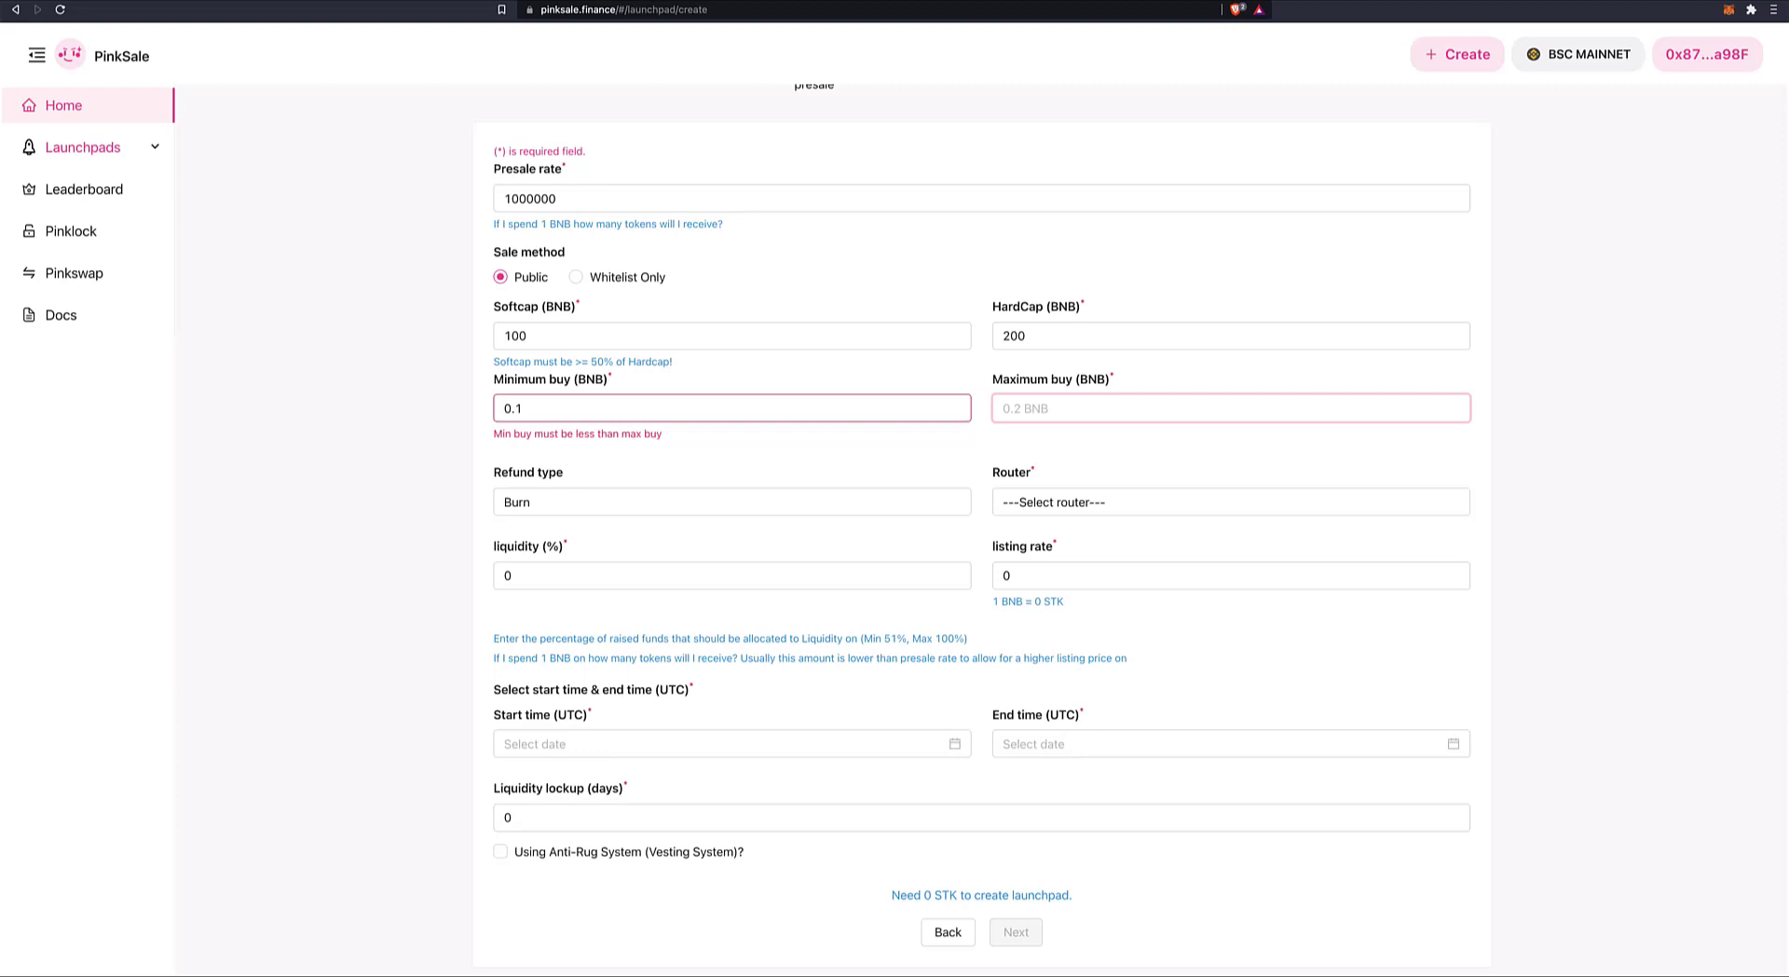
text(3)
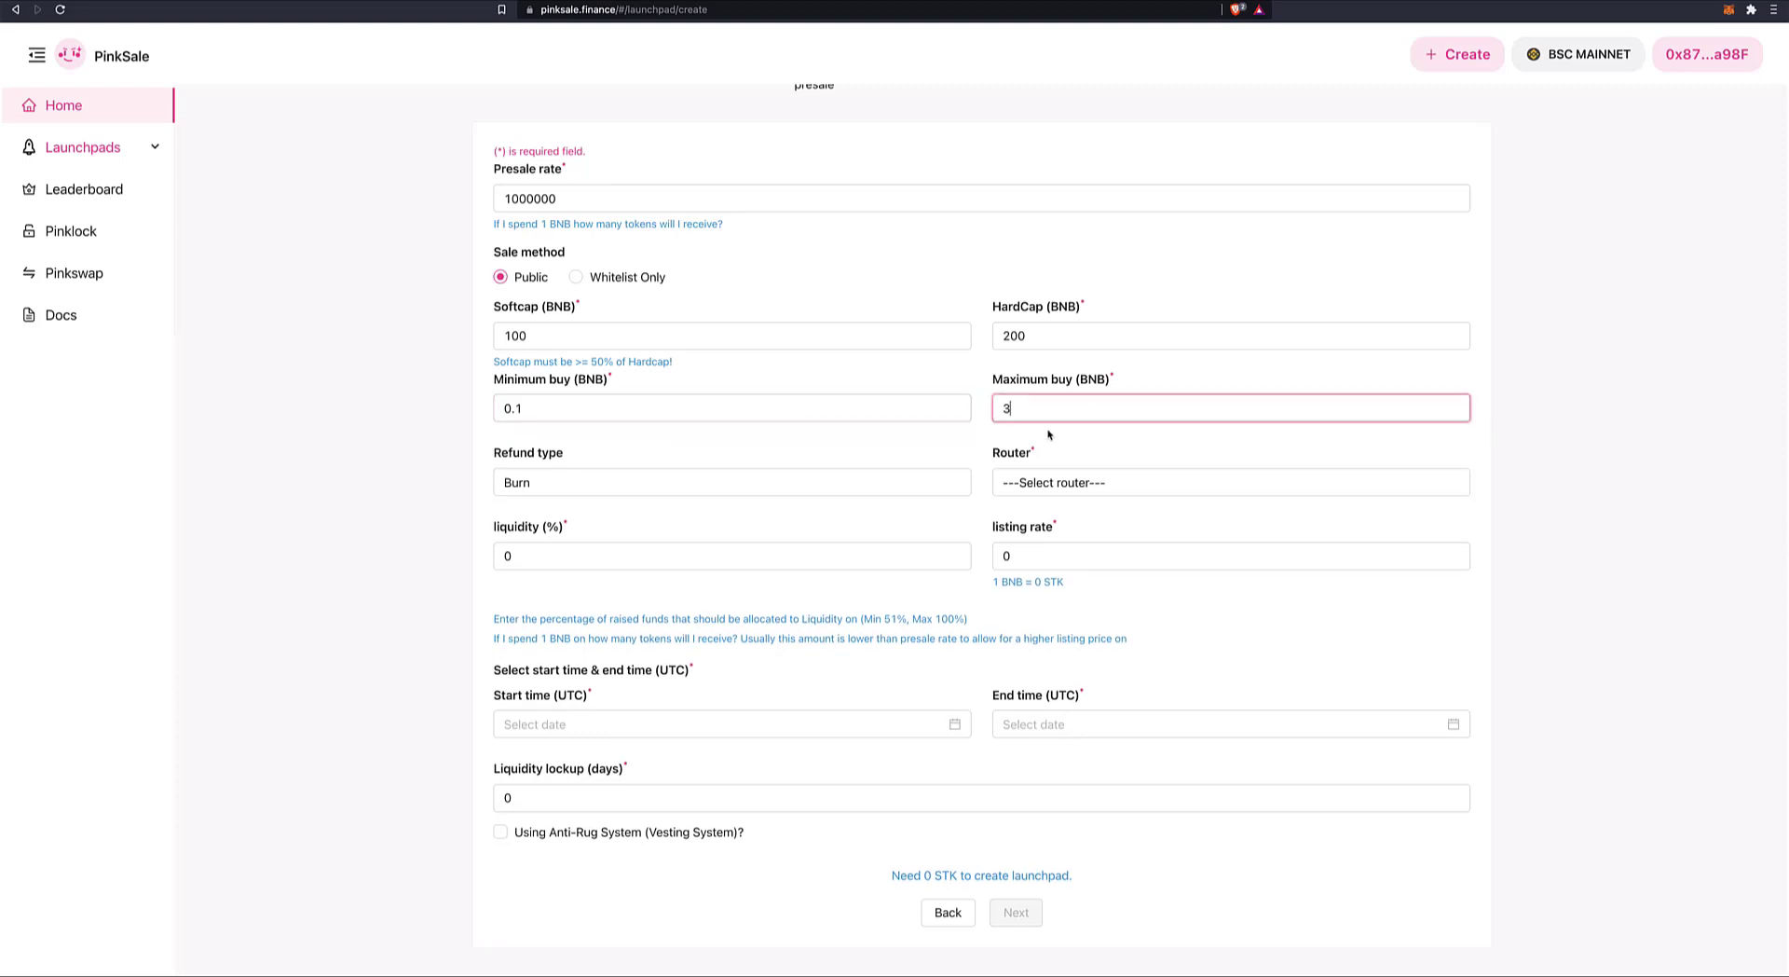
click(976, 435)
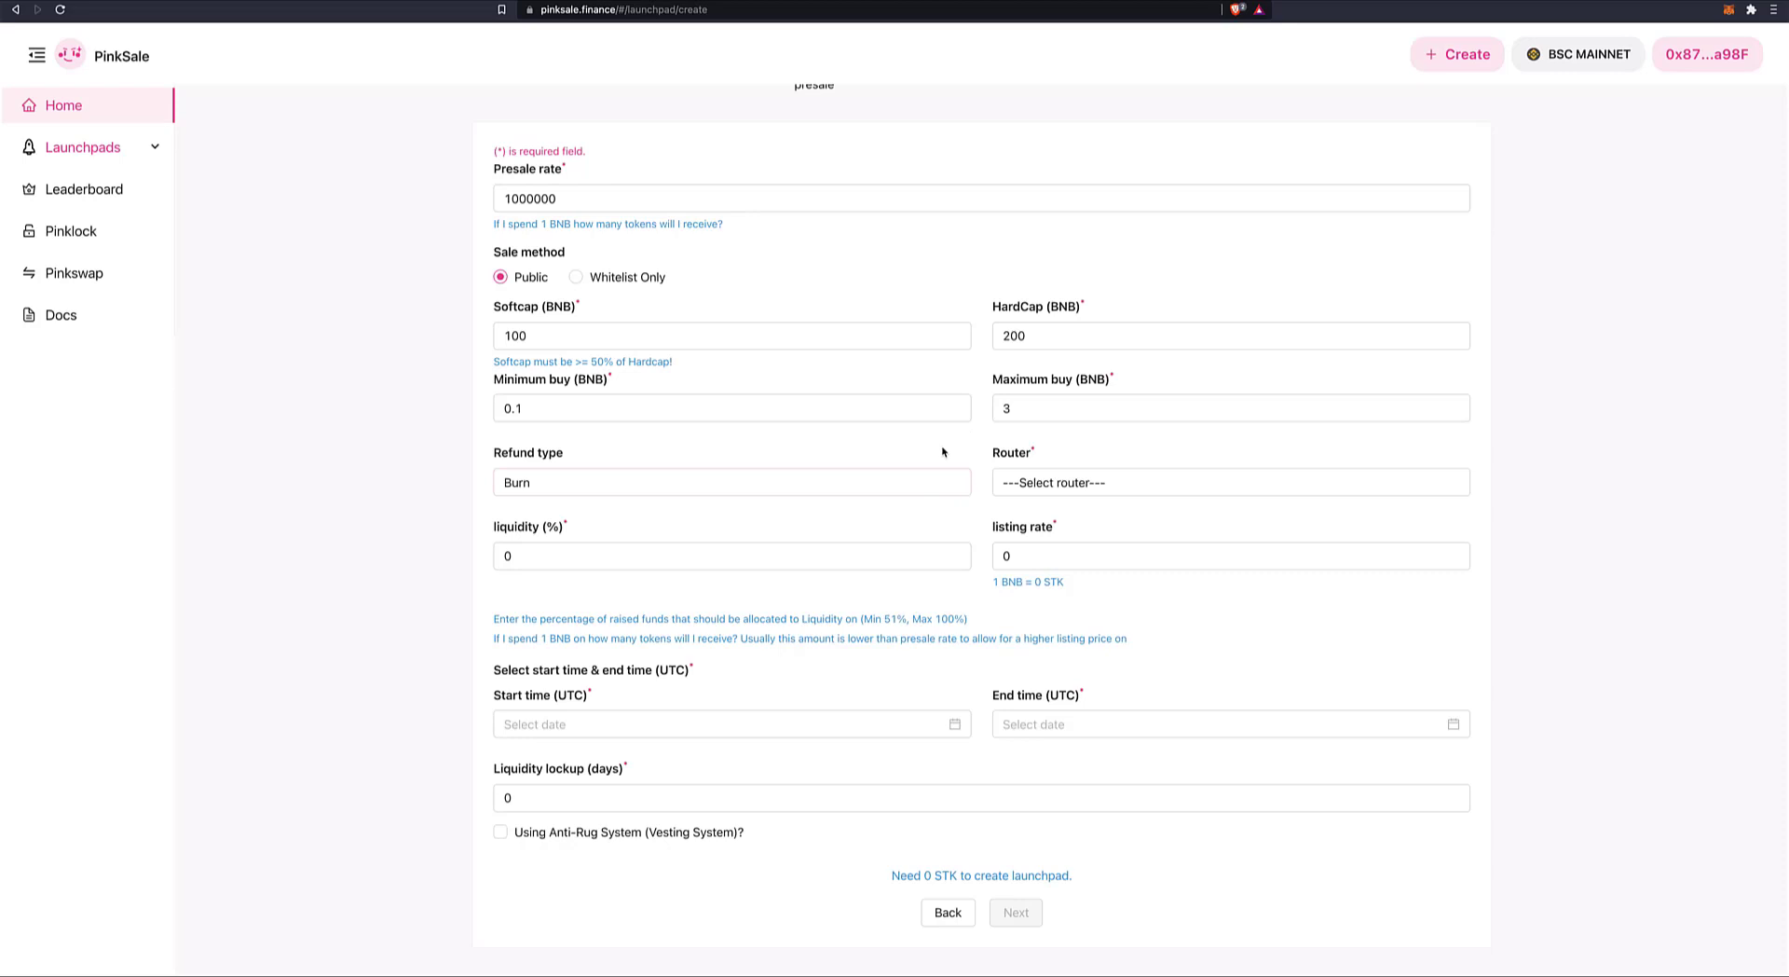
double_click(997, 409)
text(300)
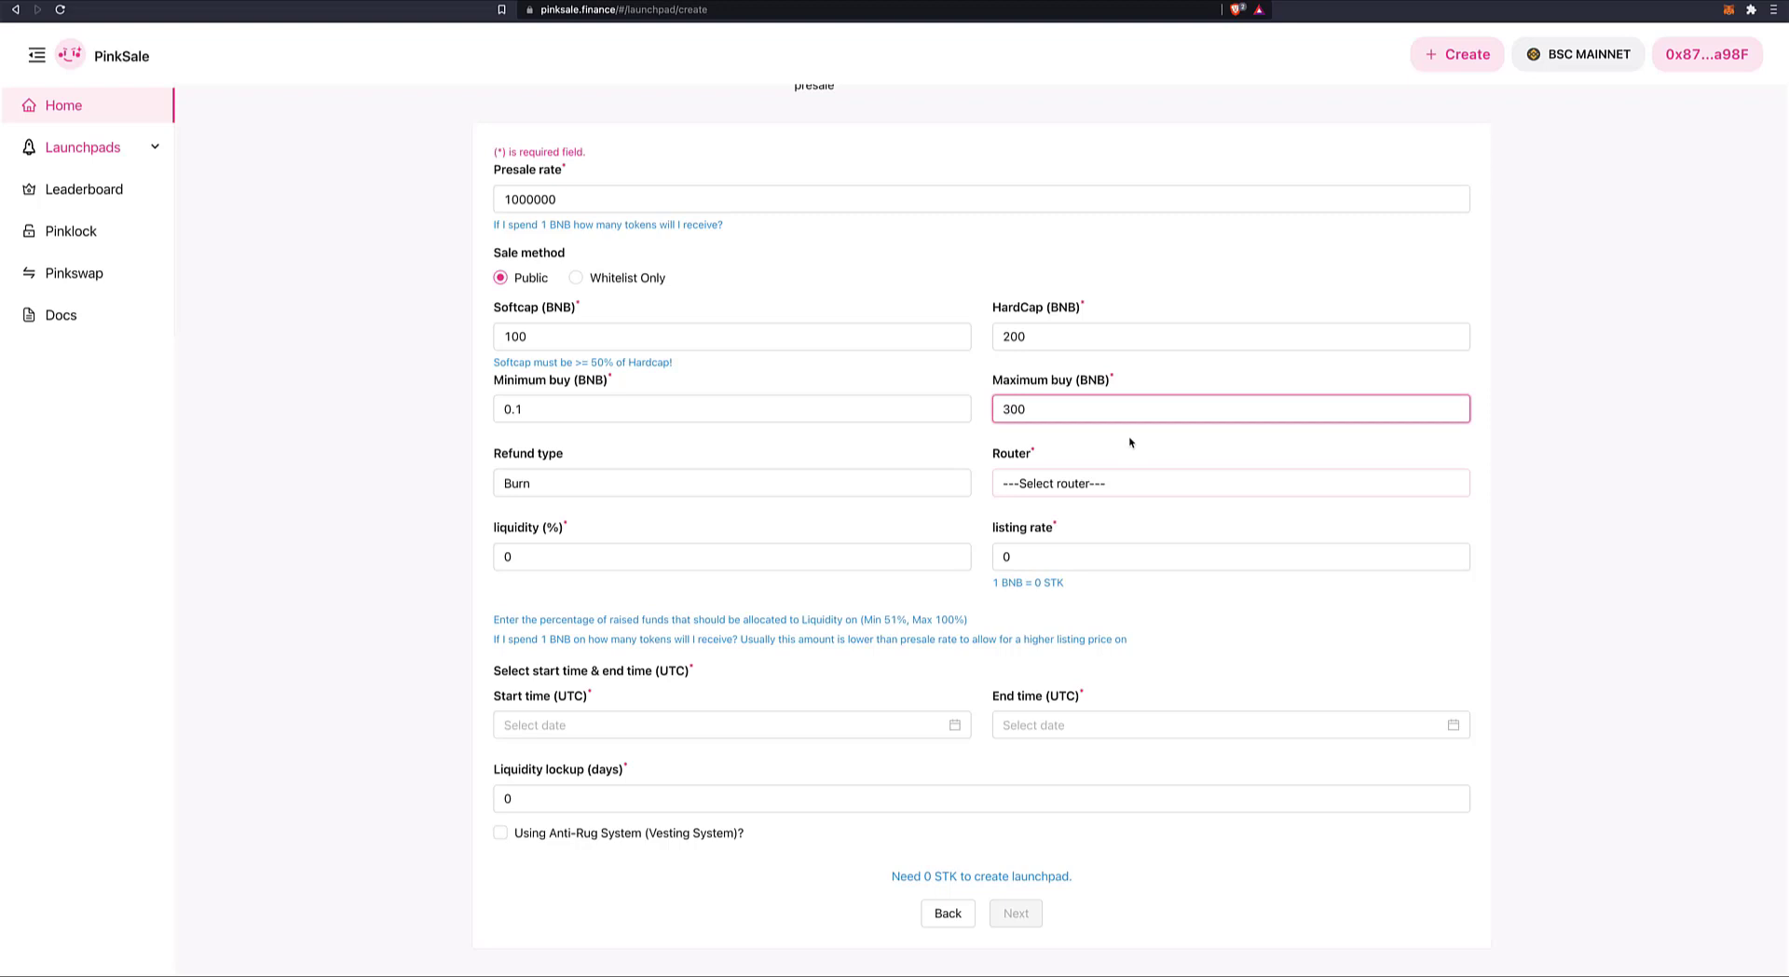
click(1021, 407)
text(3)
Step: Keep Burn as the refund type and choose PinkSwap as the router
click(622, 488)
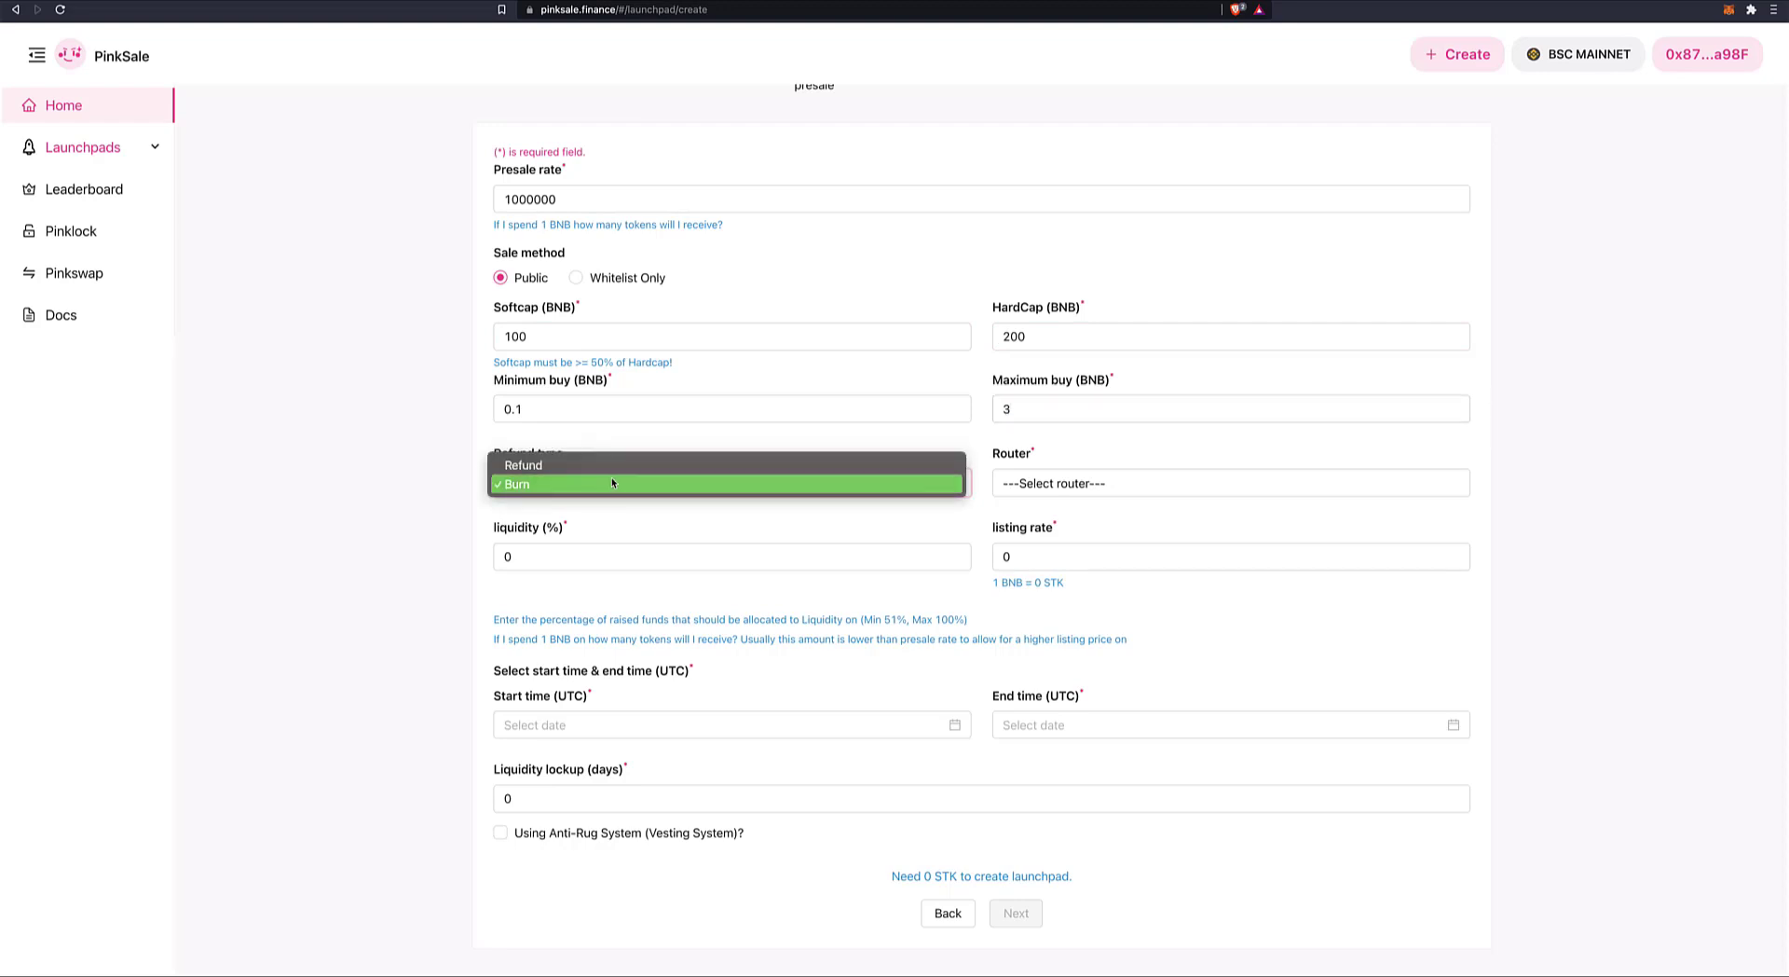
click(607, 483)
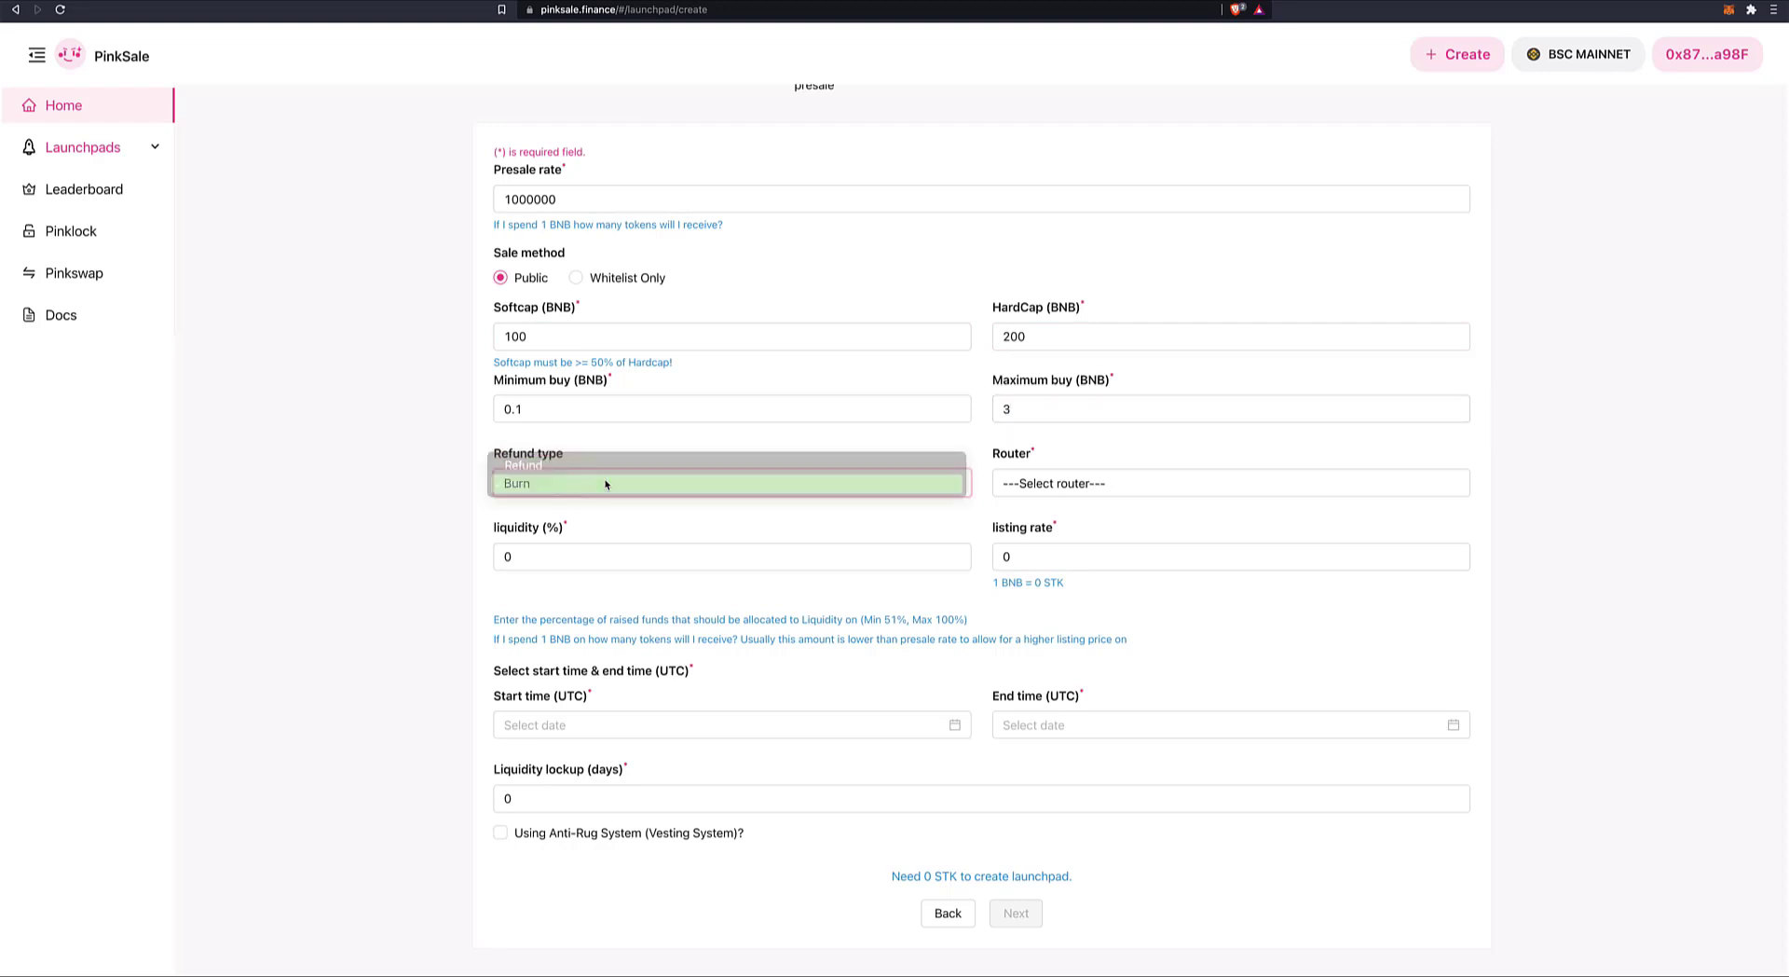
click(1138, 487)
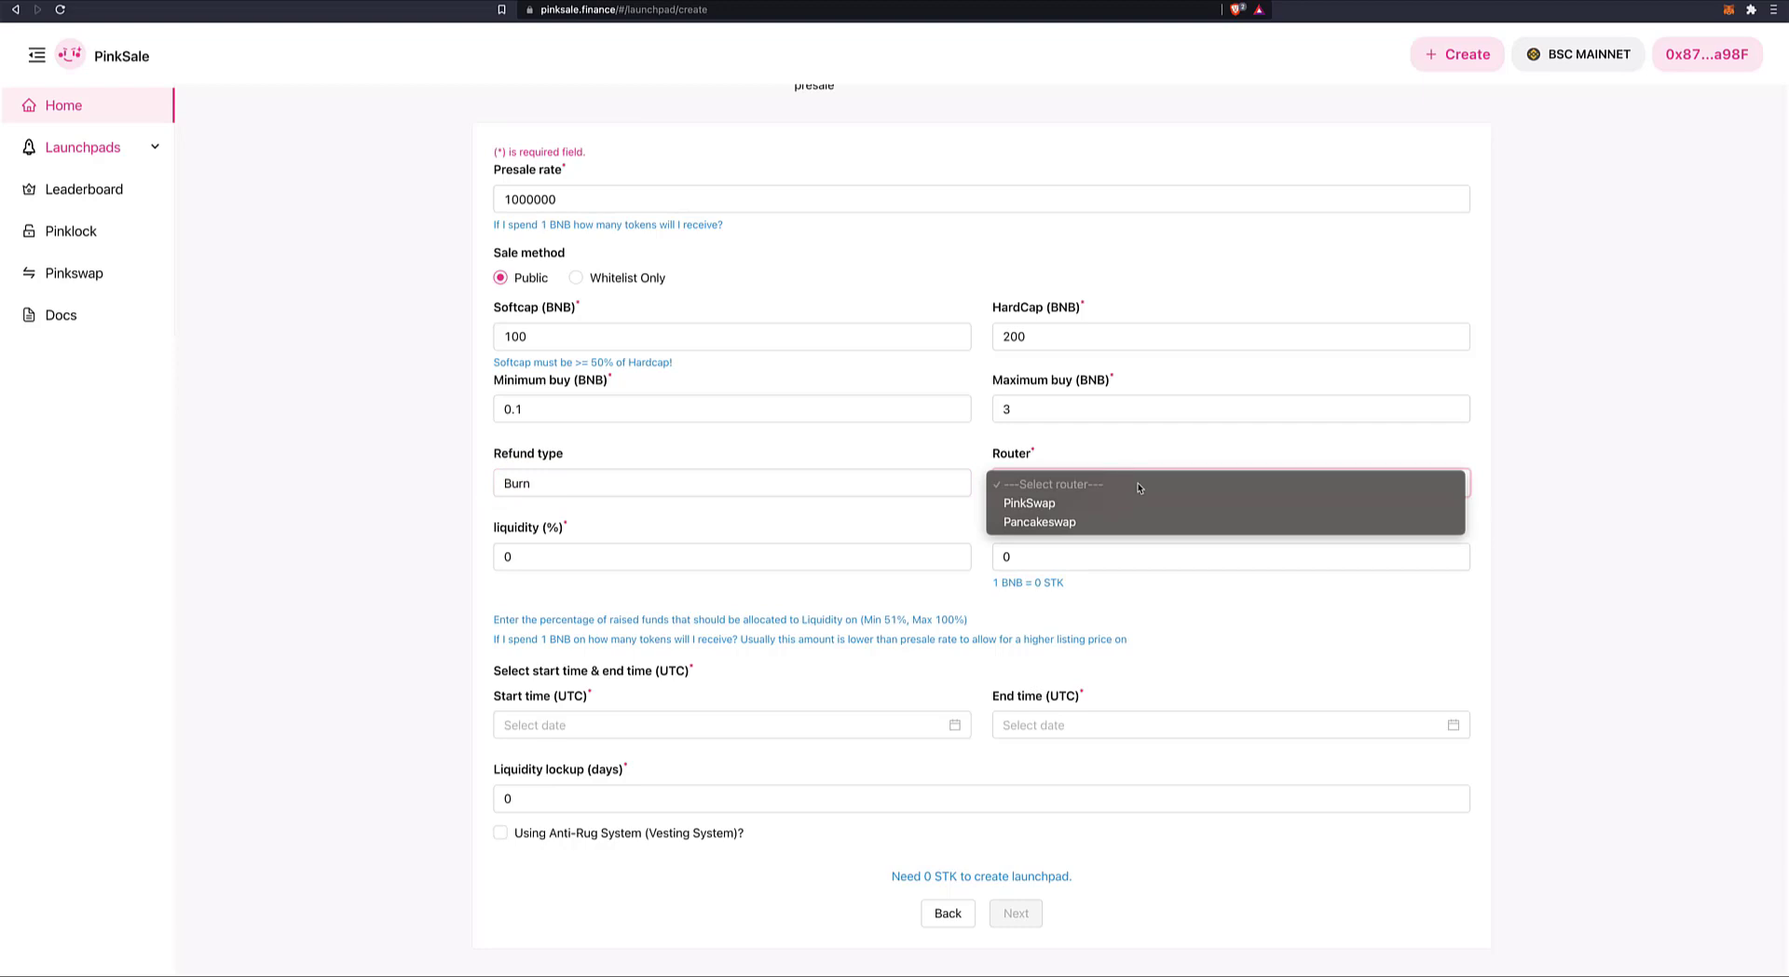
click(1058, 501)
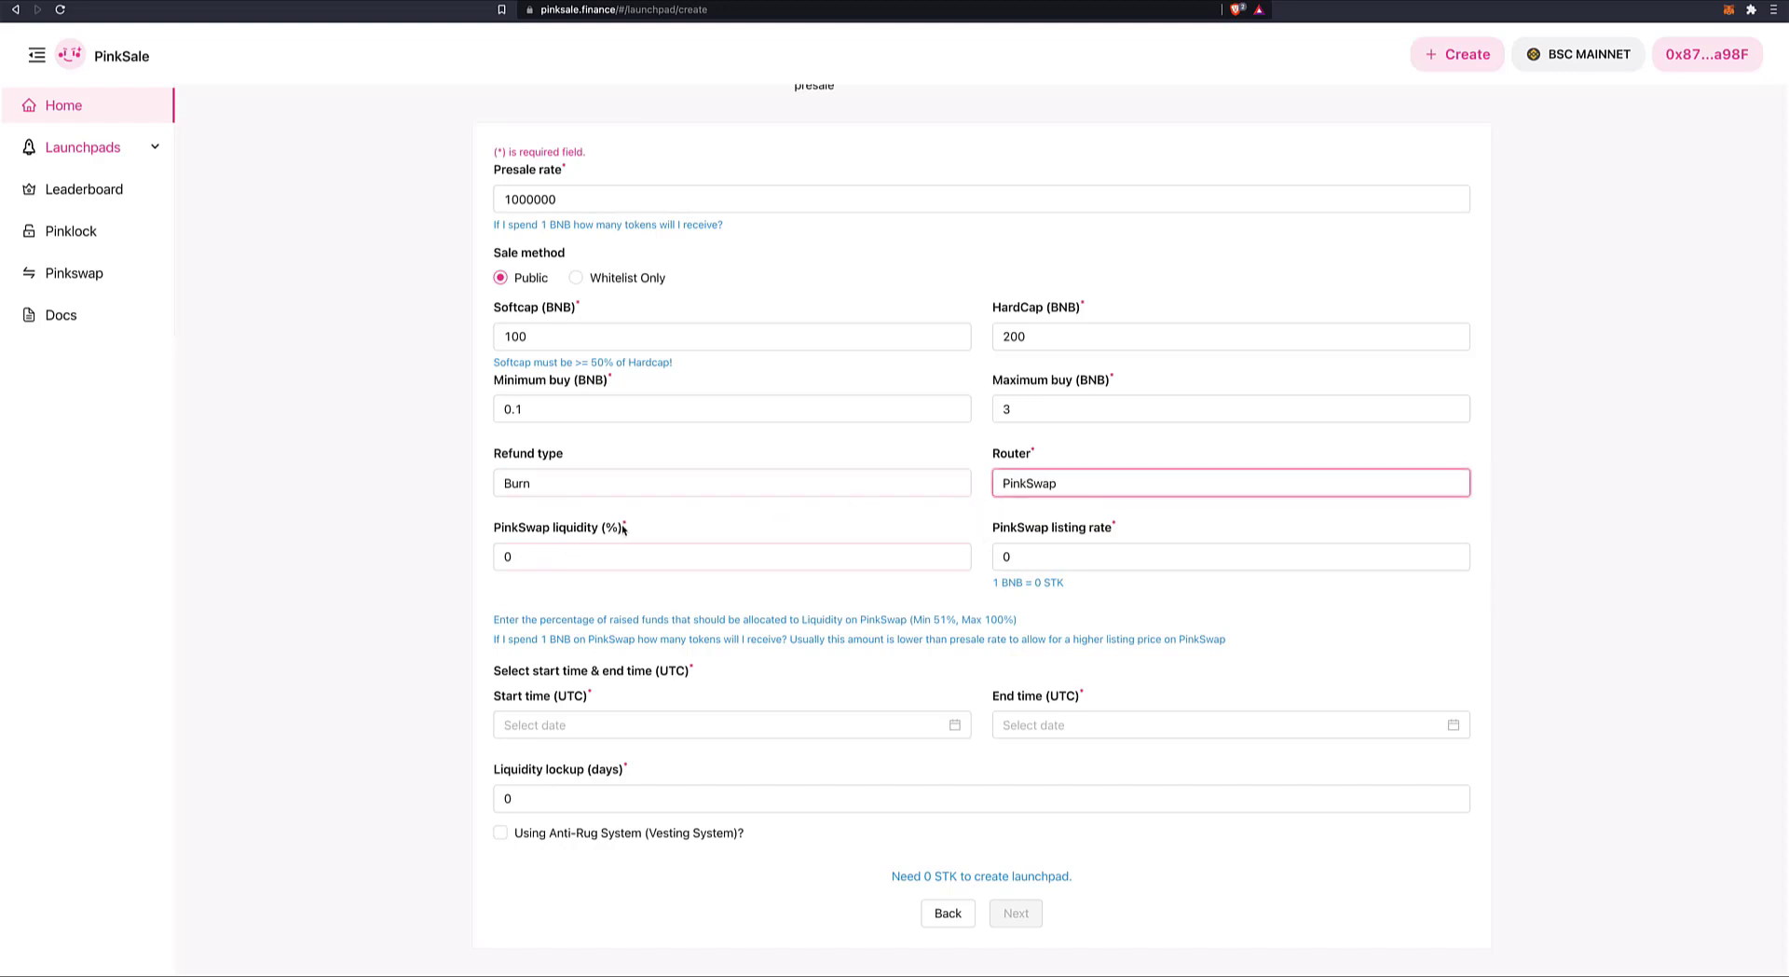
Step: Set PinkSwap liquidity to 70% and the listing rate to 950000
drag(539, 553, 483, 559)
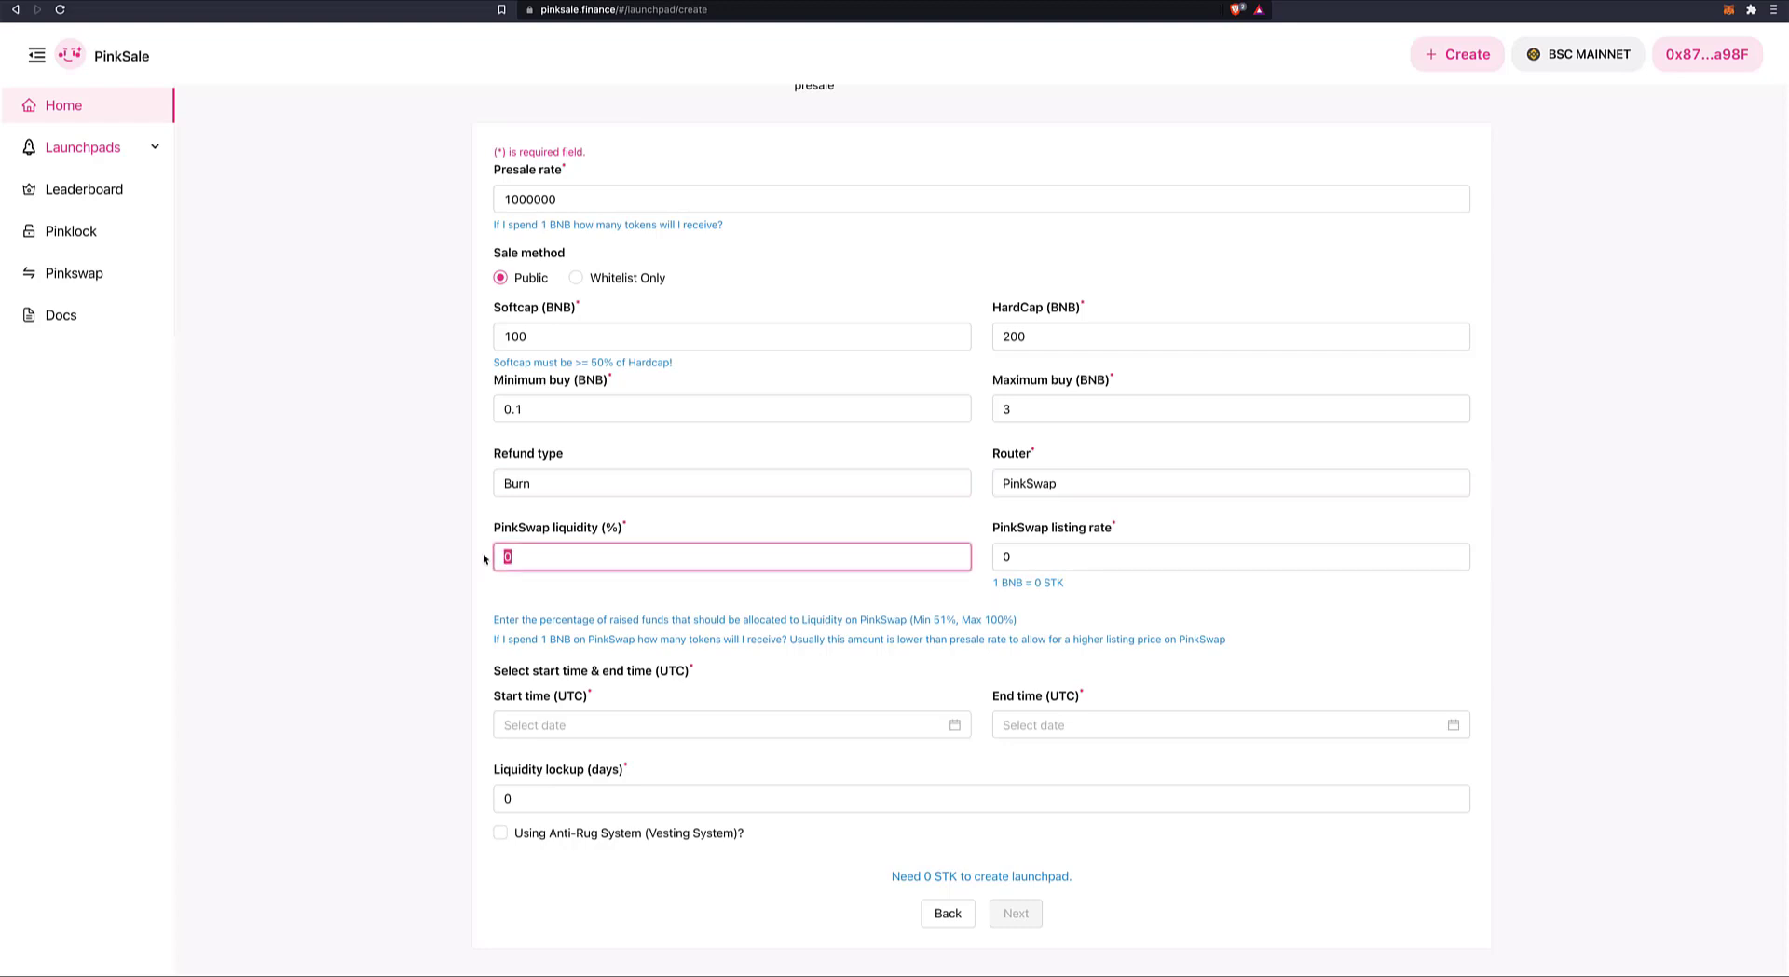
text(70)
drag(1014, 560, 1002, 557)
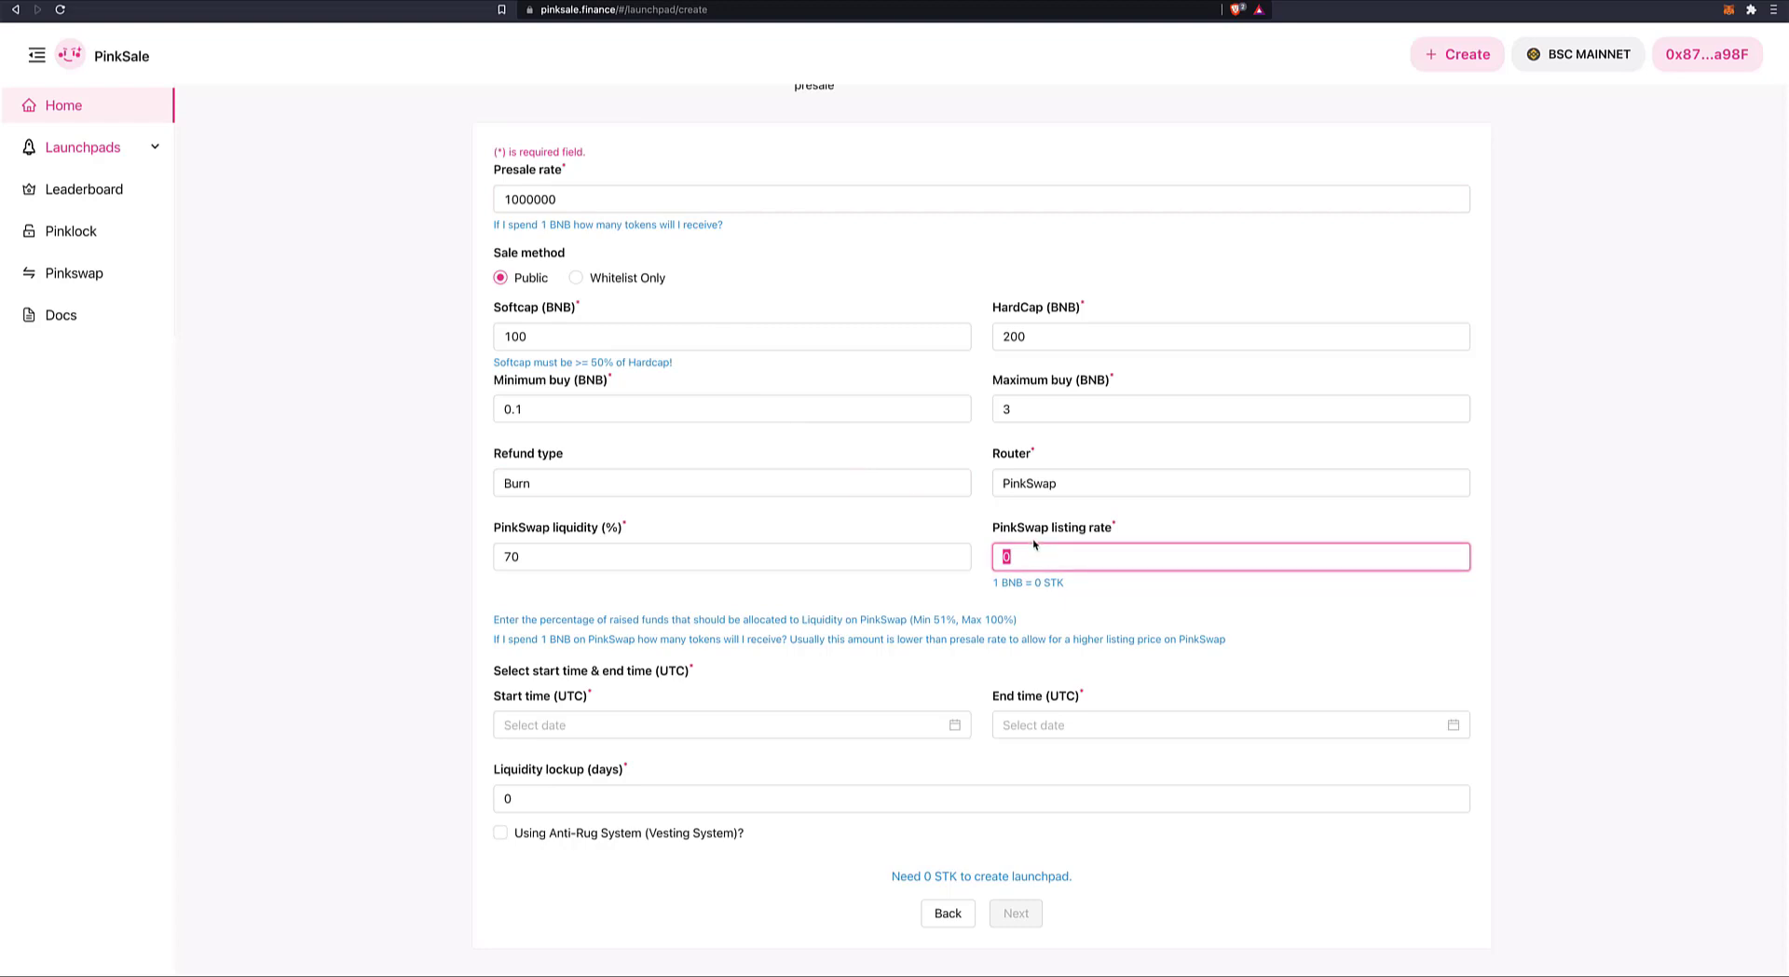
text(9)
text(50000)
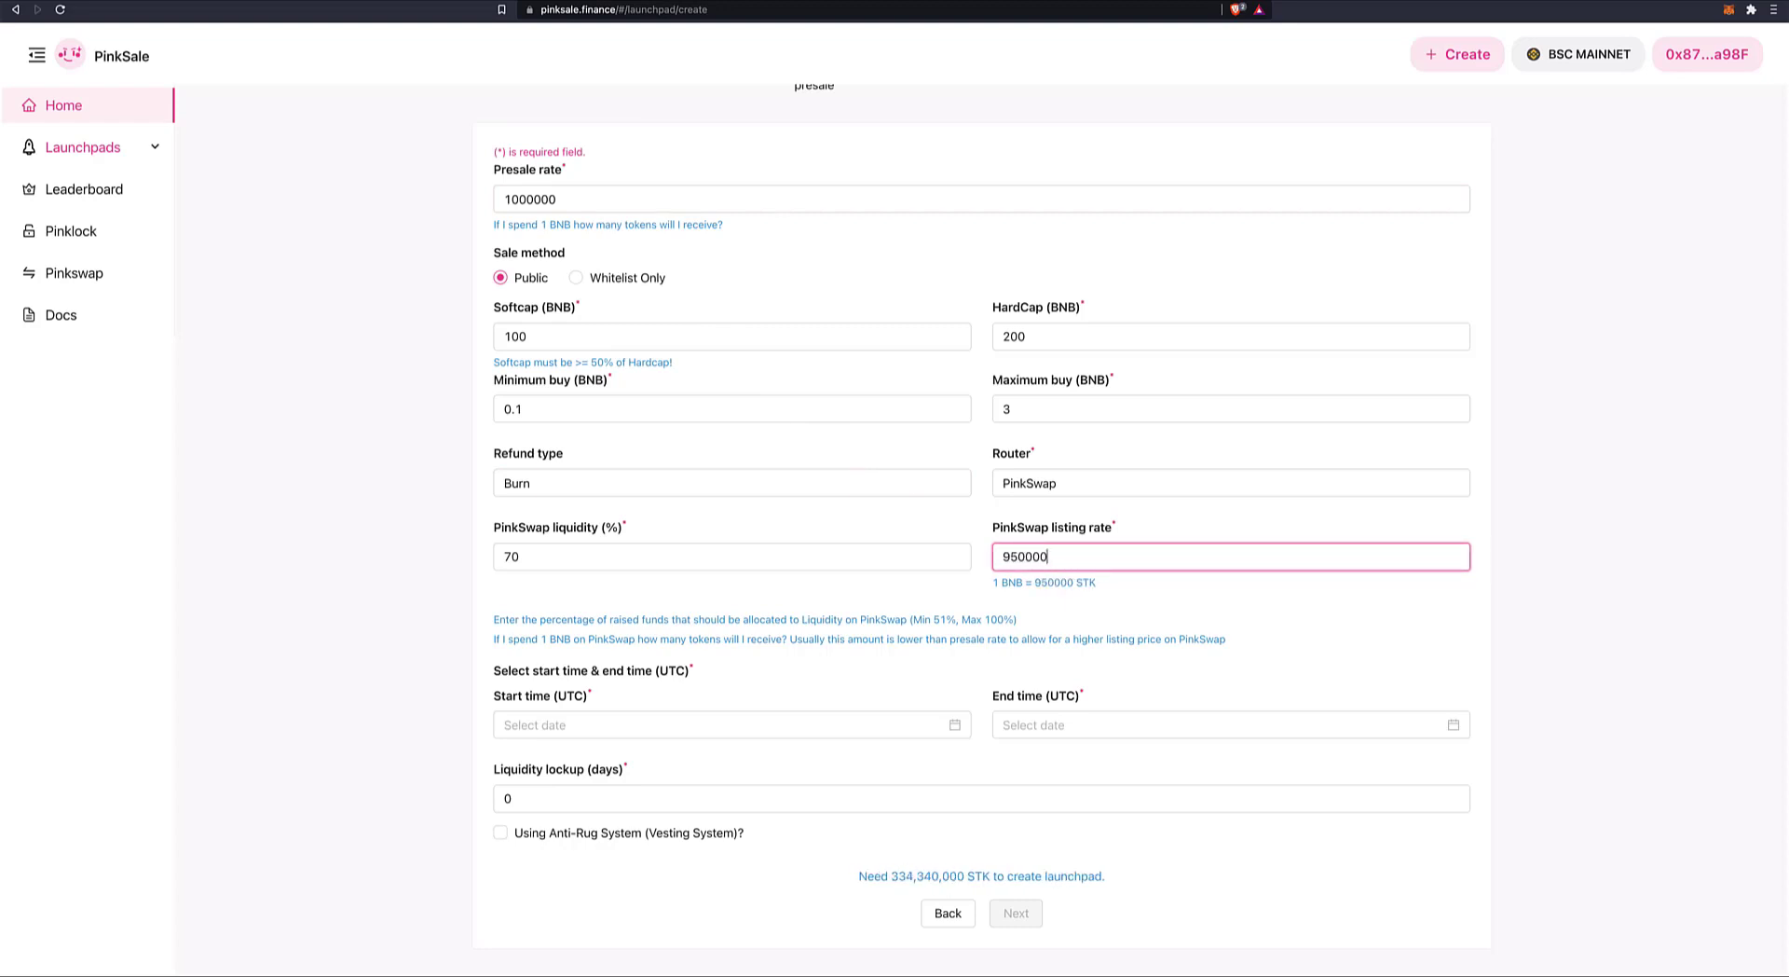
click(1133, 596)
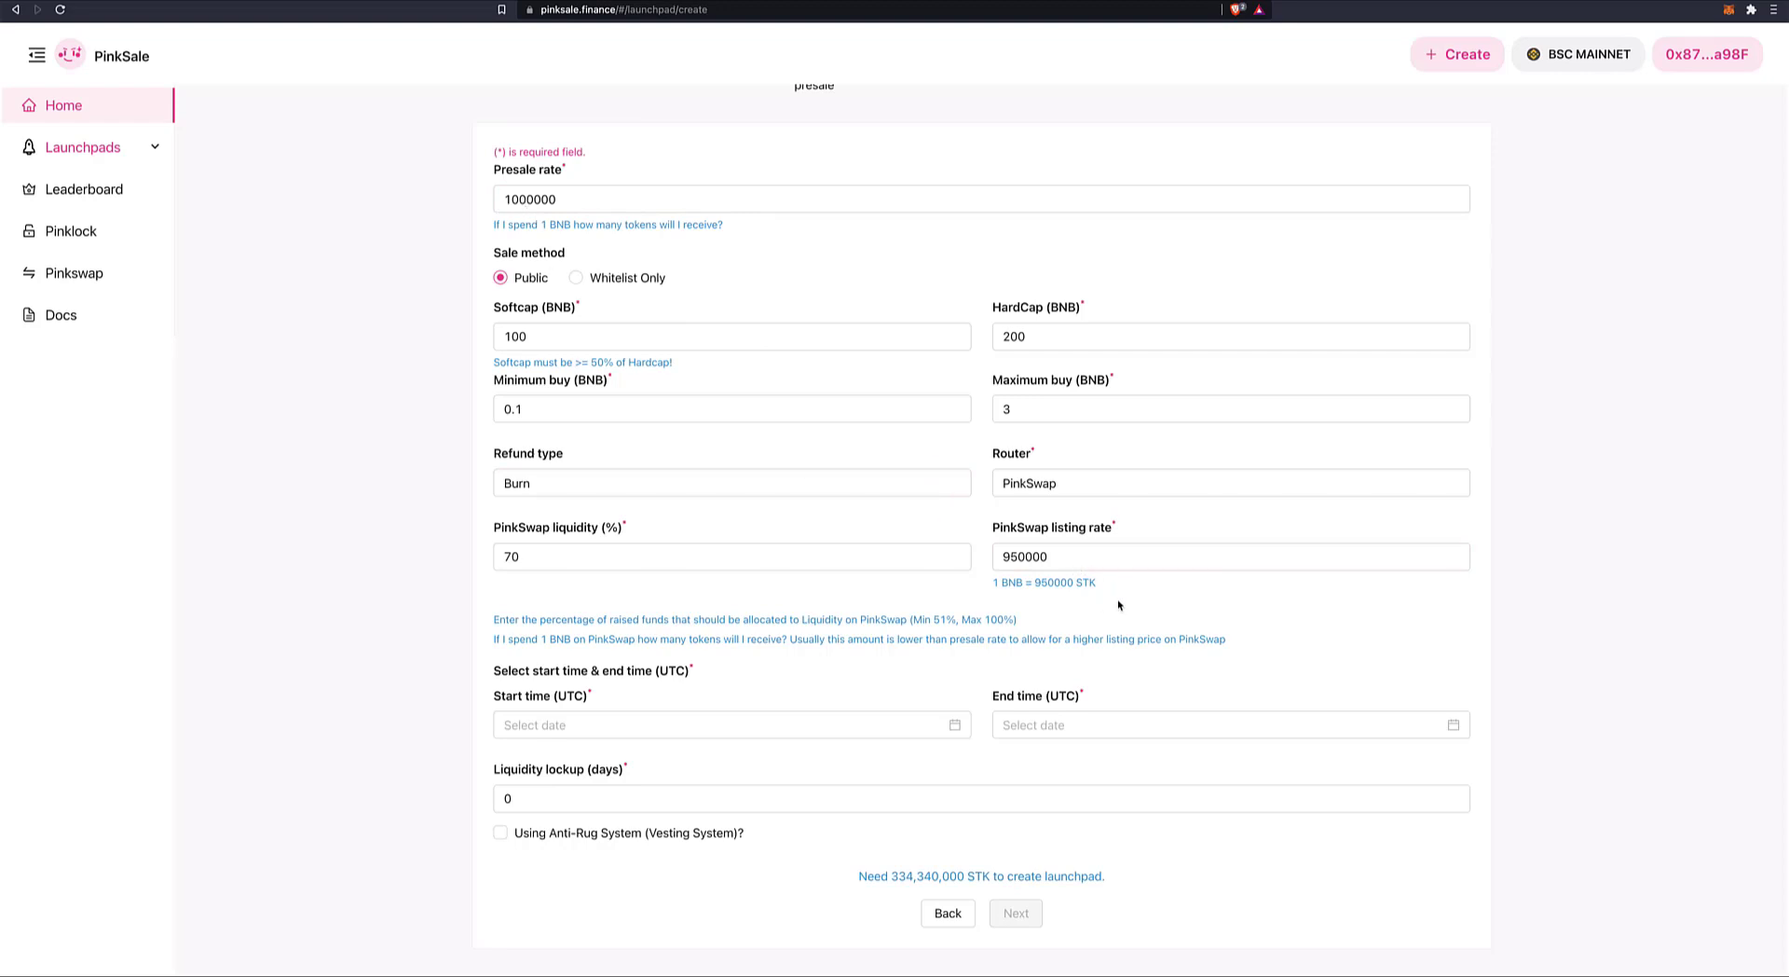
scroll(1119, 605, down, 1)
scroll(991, 543, down, 1)
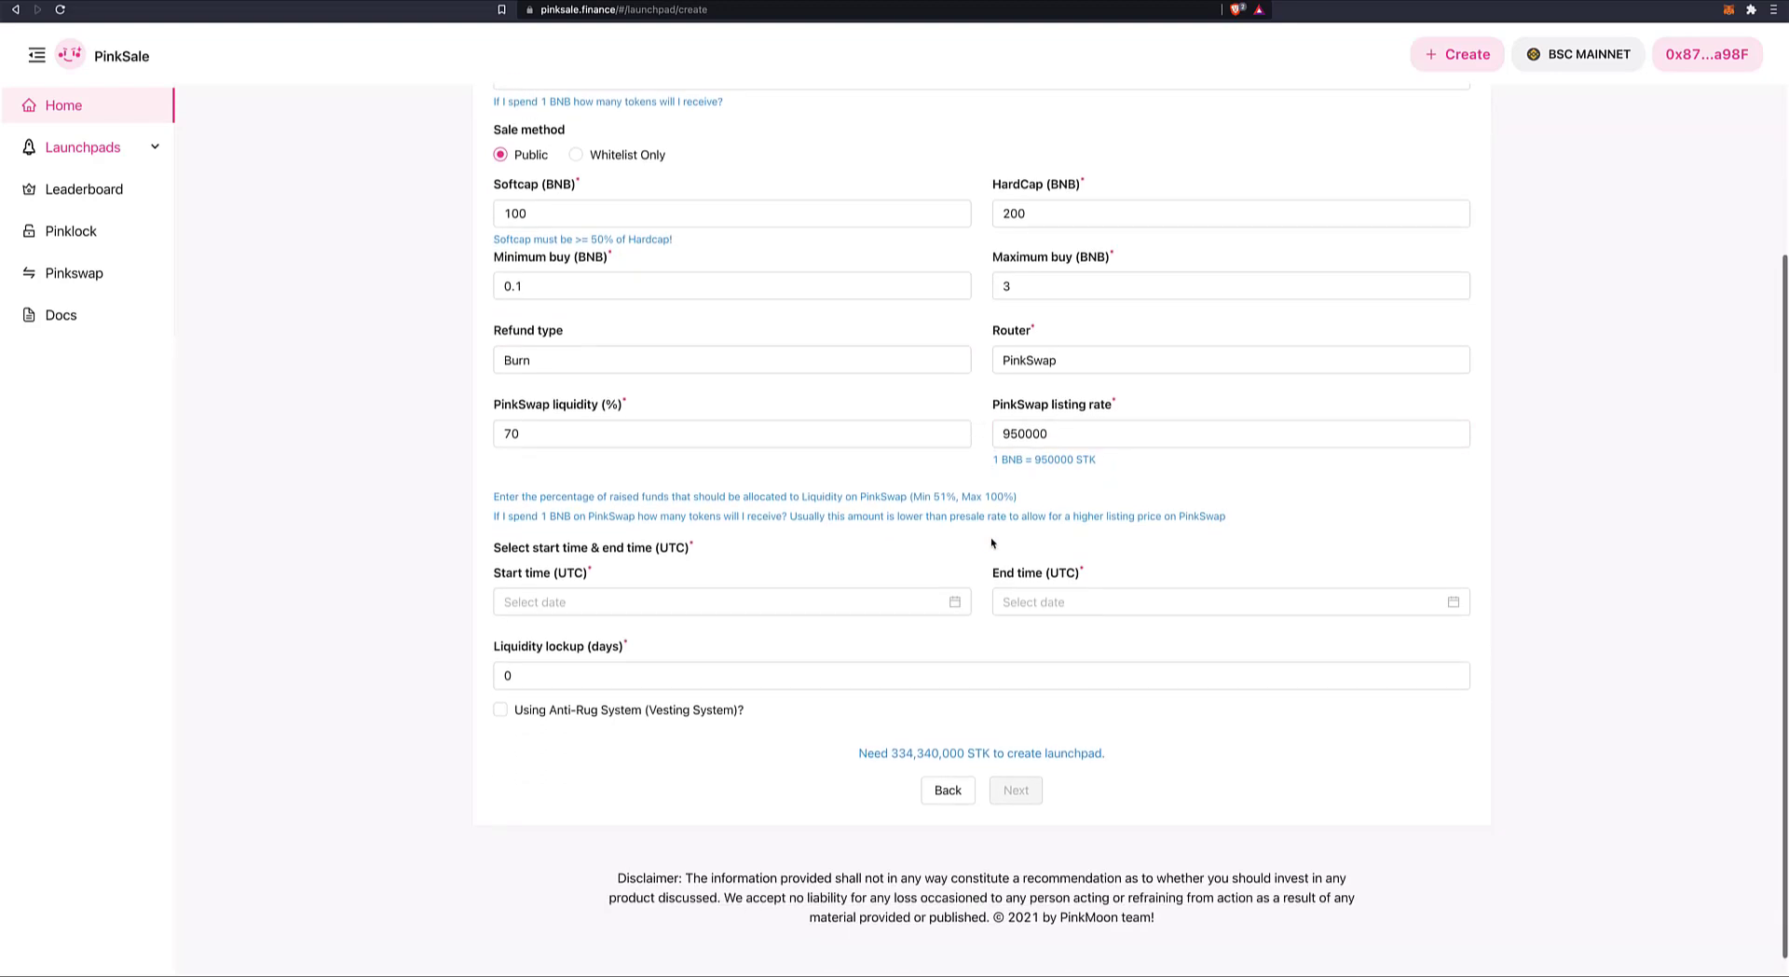
scroll(905, 511, down, 1)
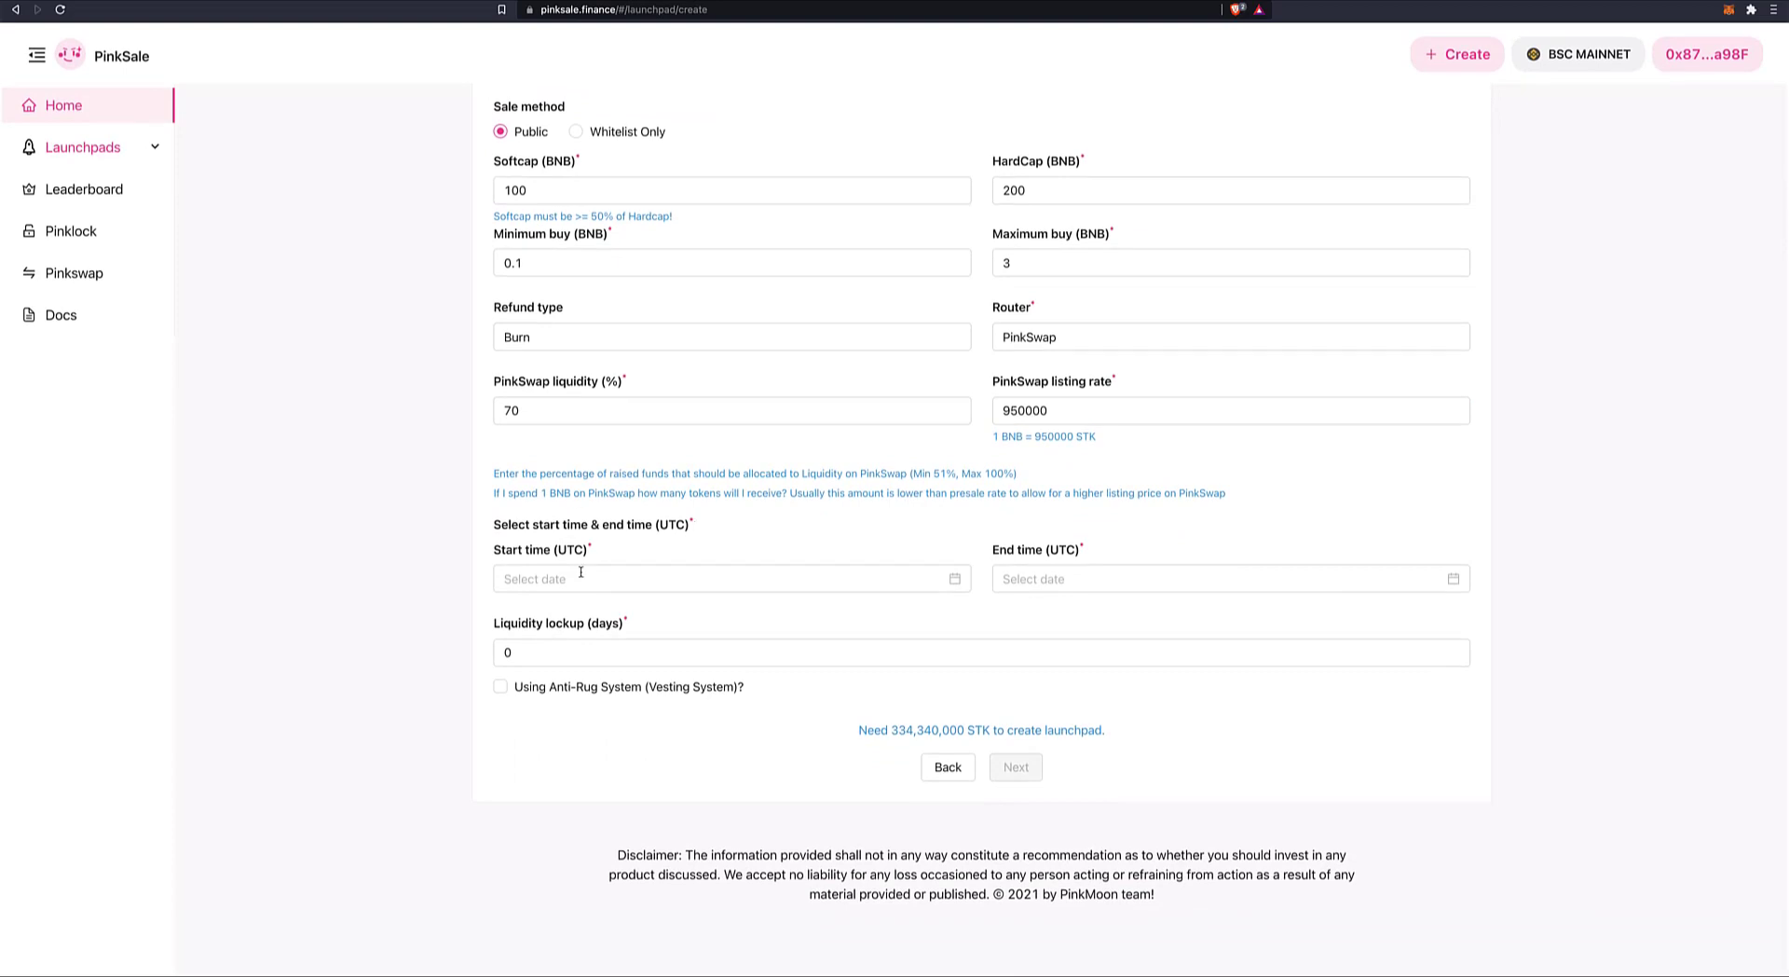
Step: Schedule the presale from Aug 6 to Aug 13, 2021, at 03:46 UTC
click(711, 578)
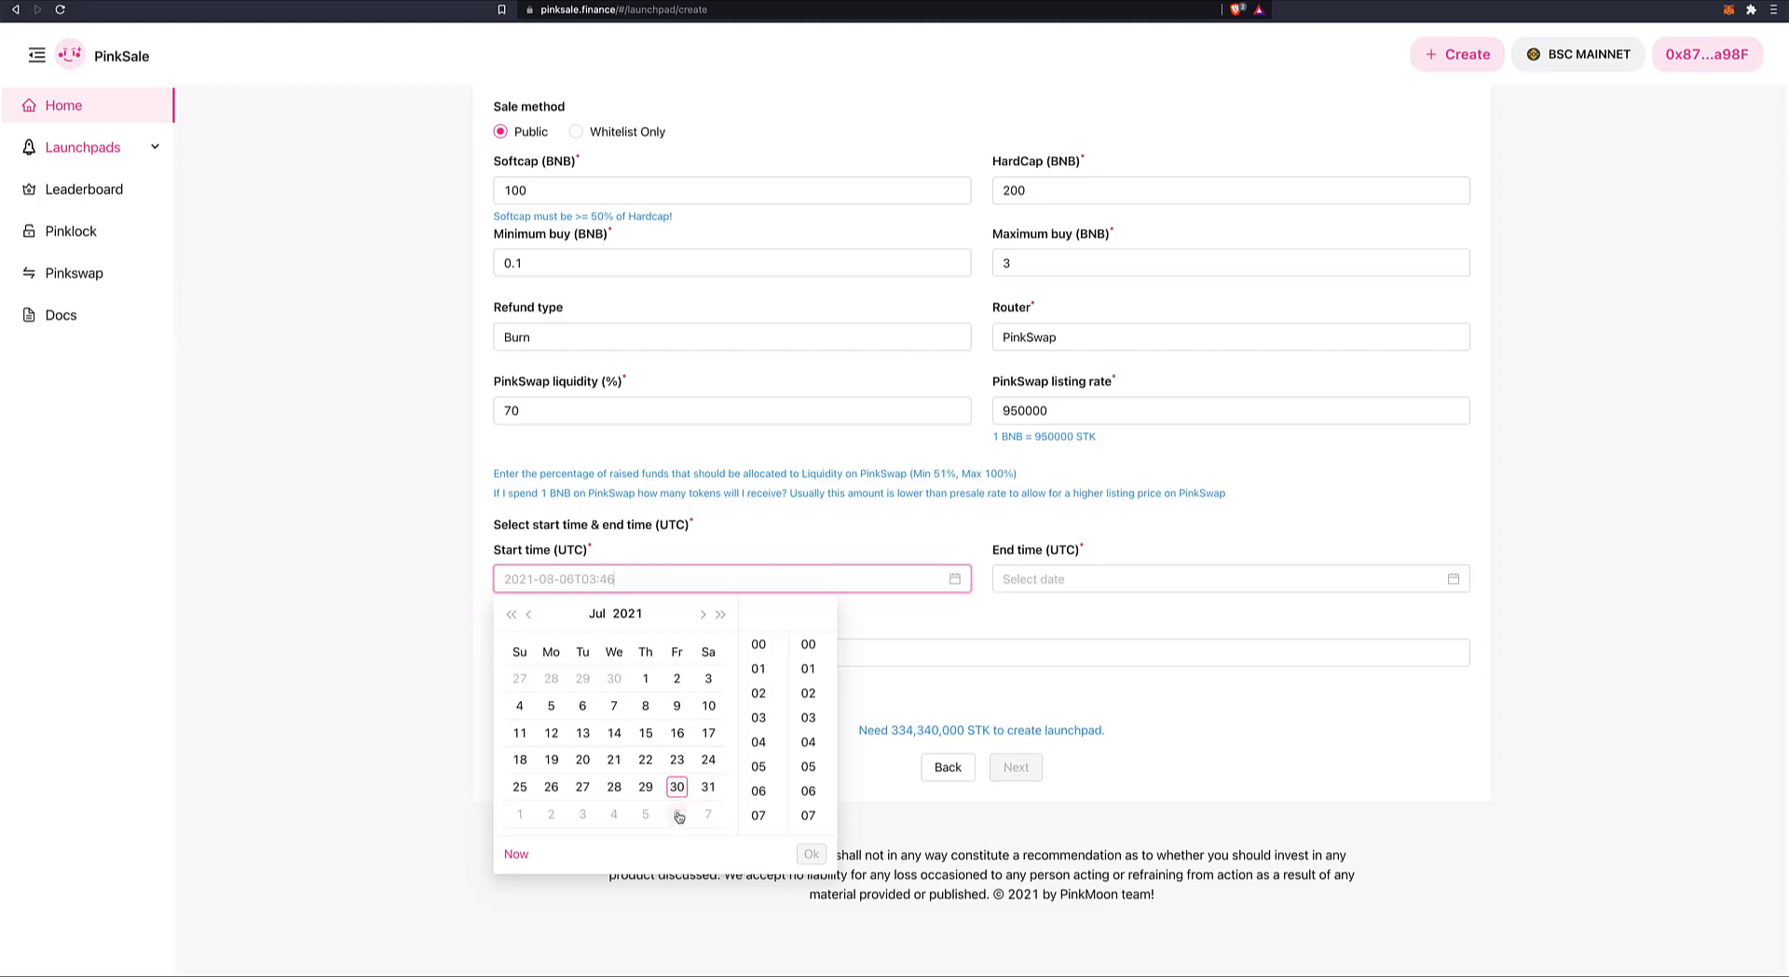
click(679, 816)
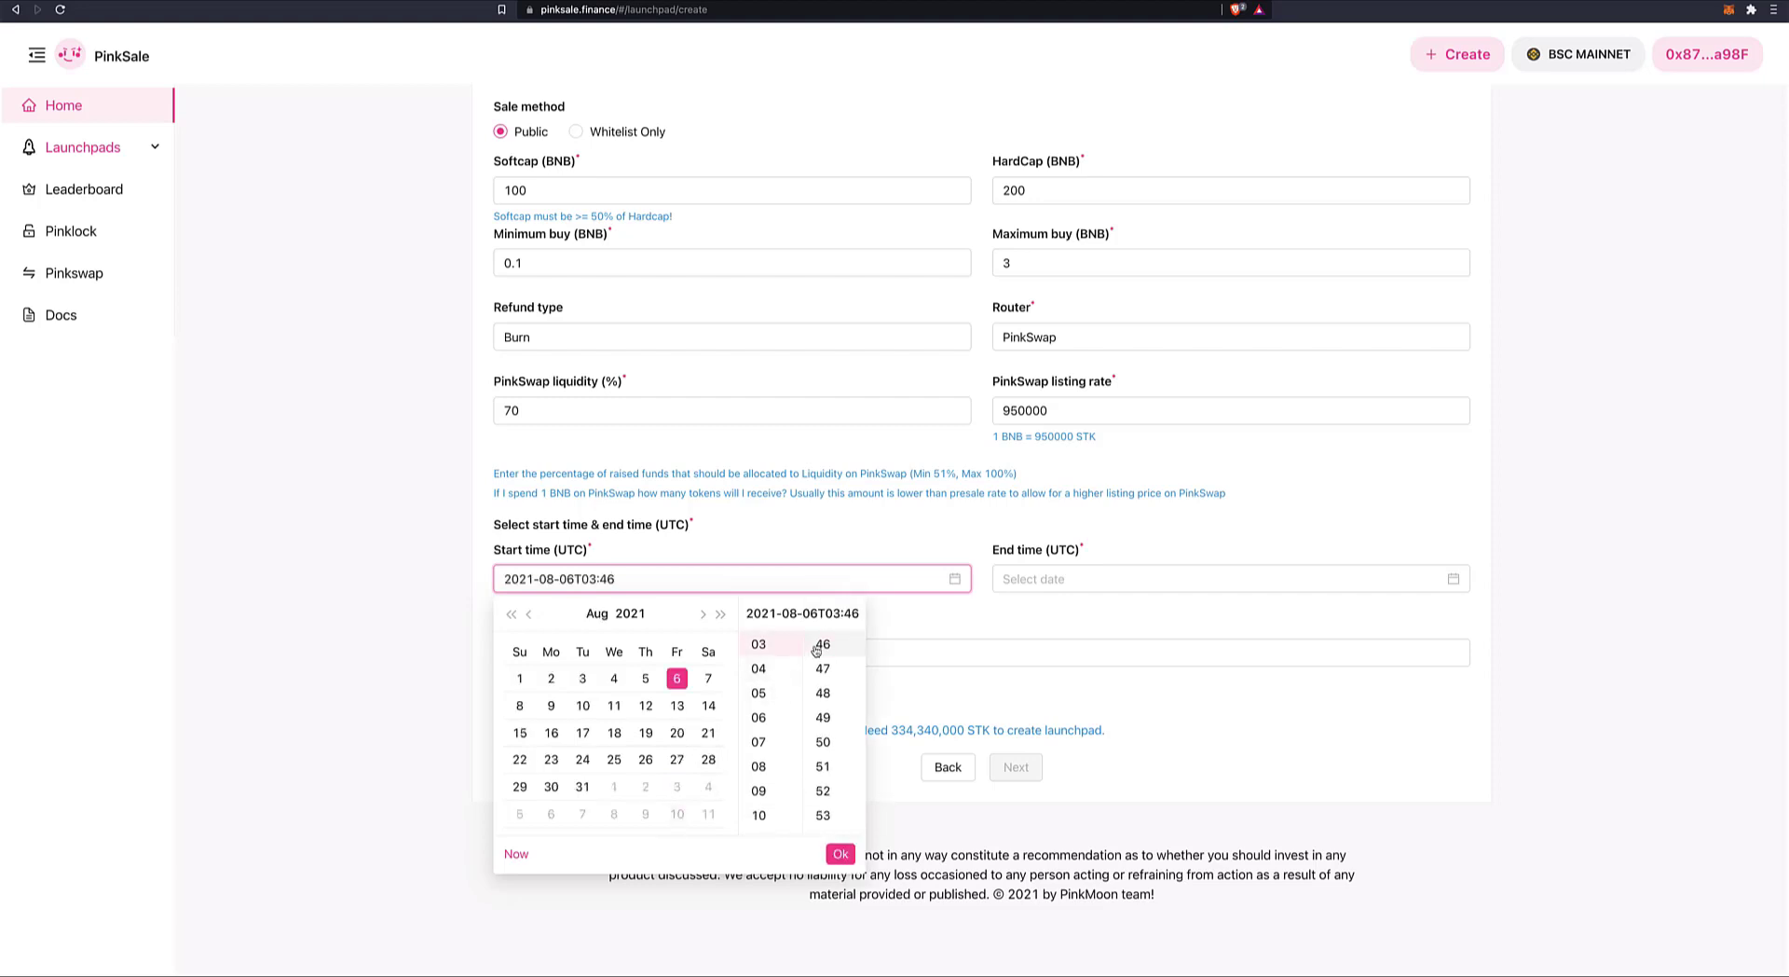
click(846, 855)
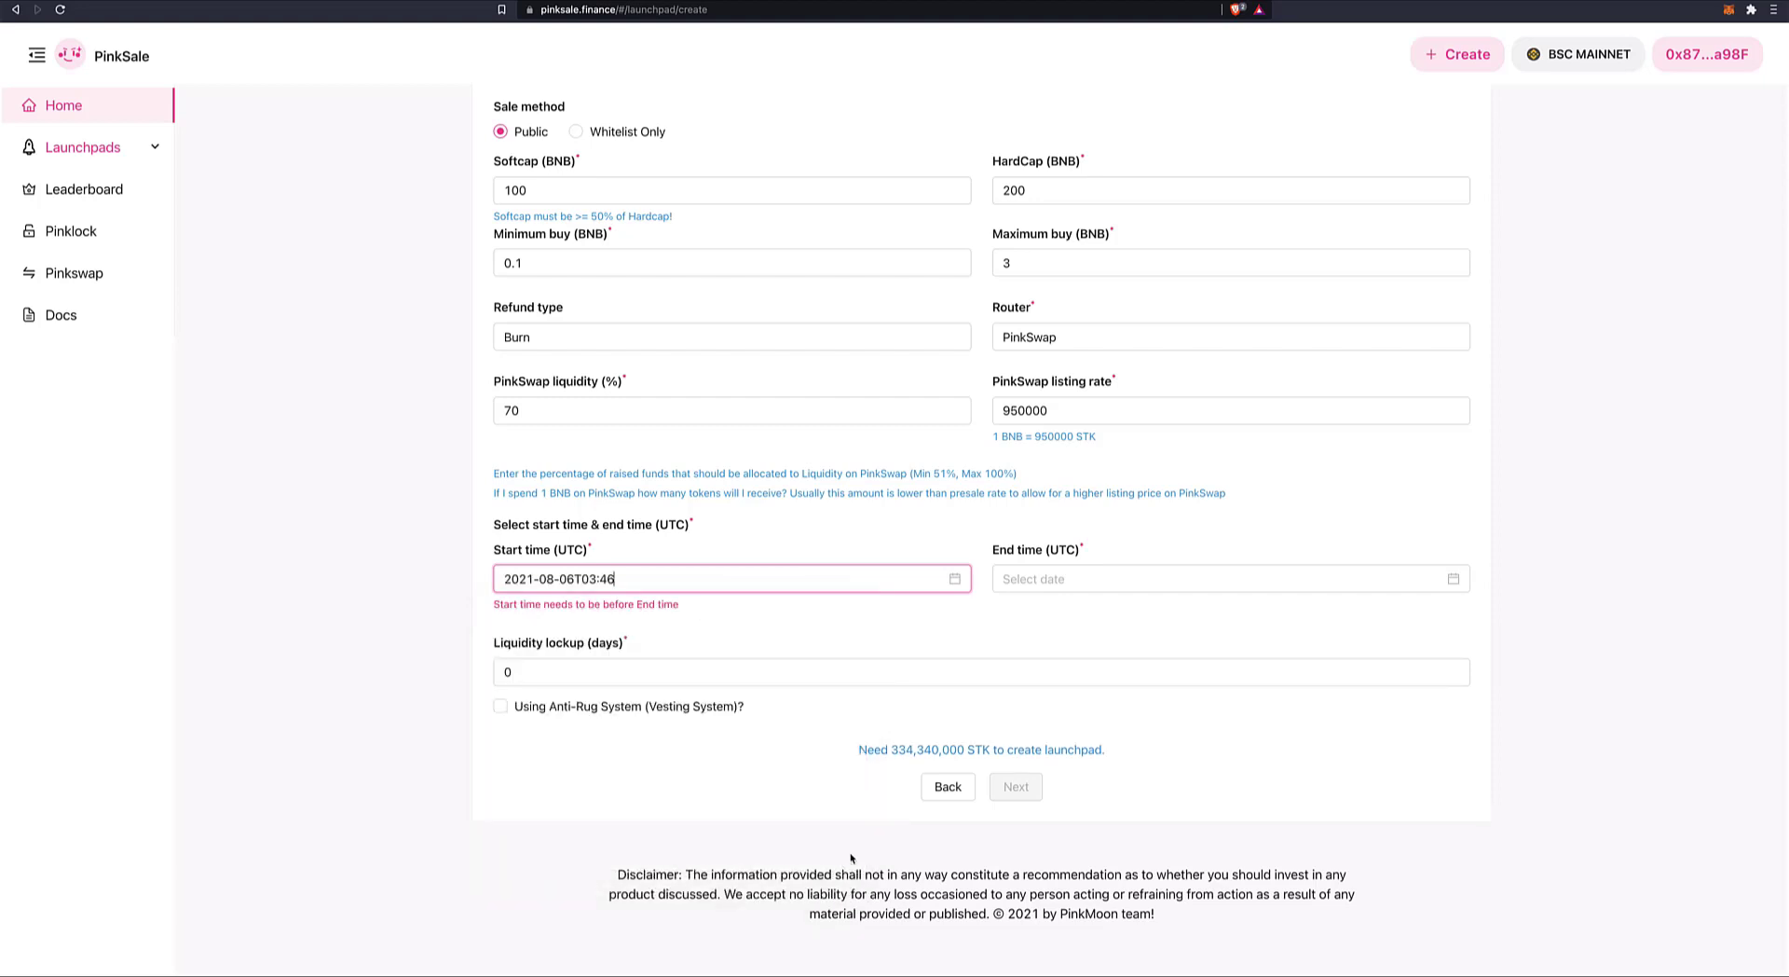
click(1071, 579)
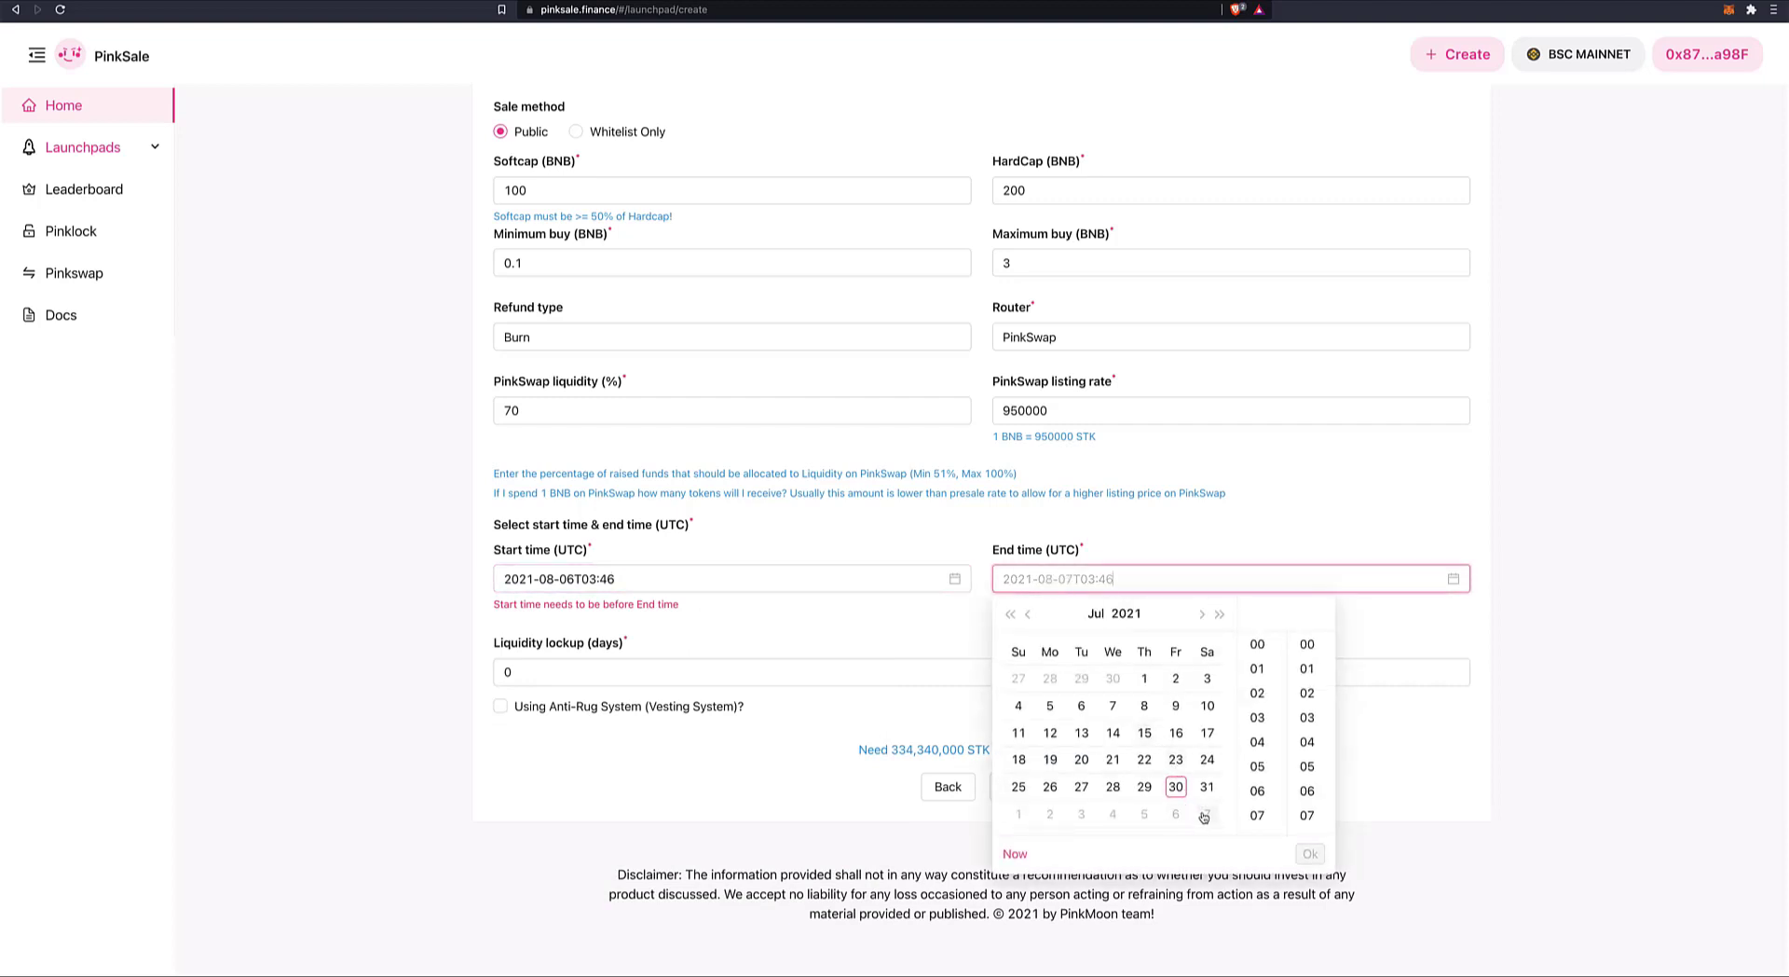
scroll(1204, 816, down, 1)
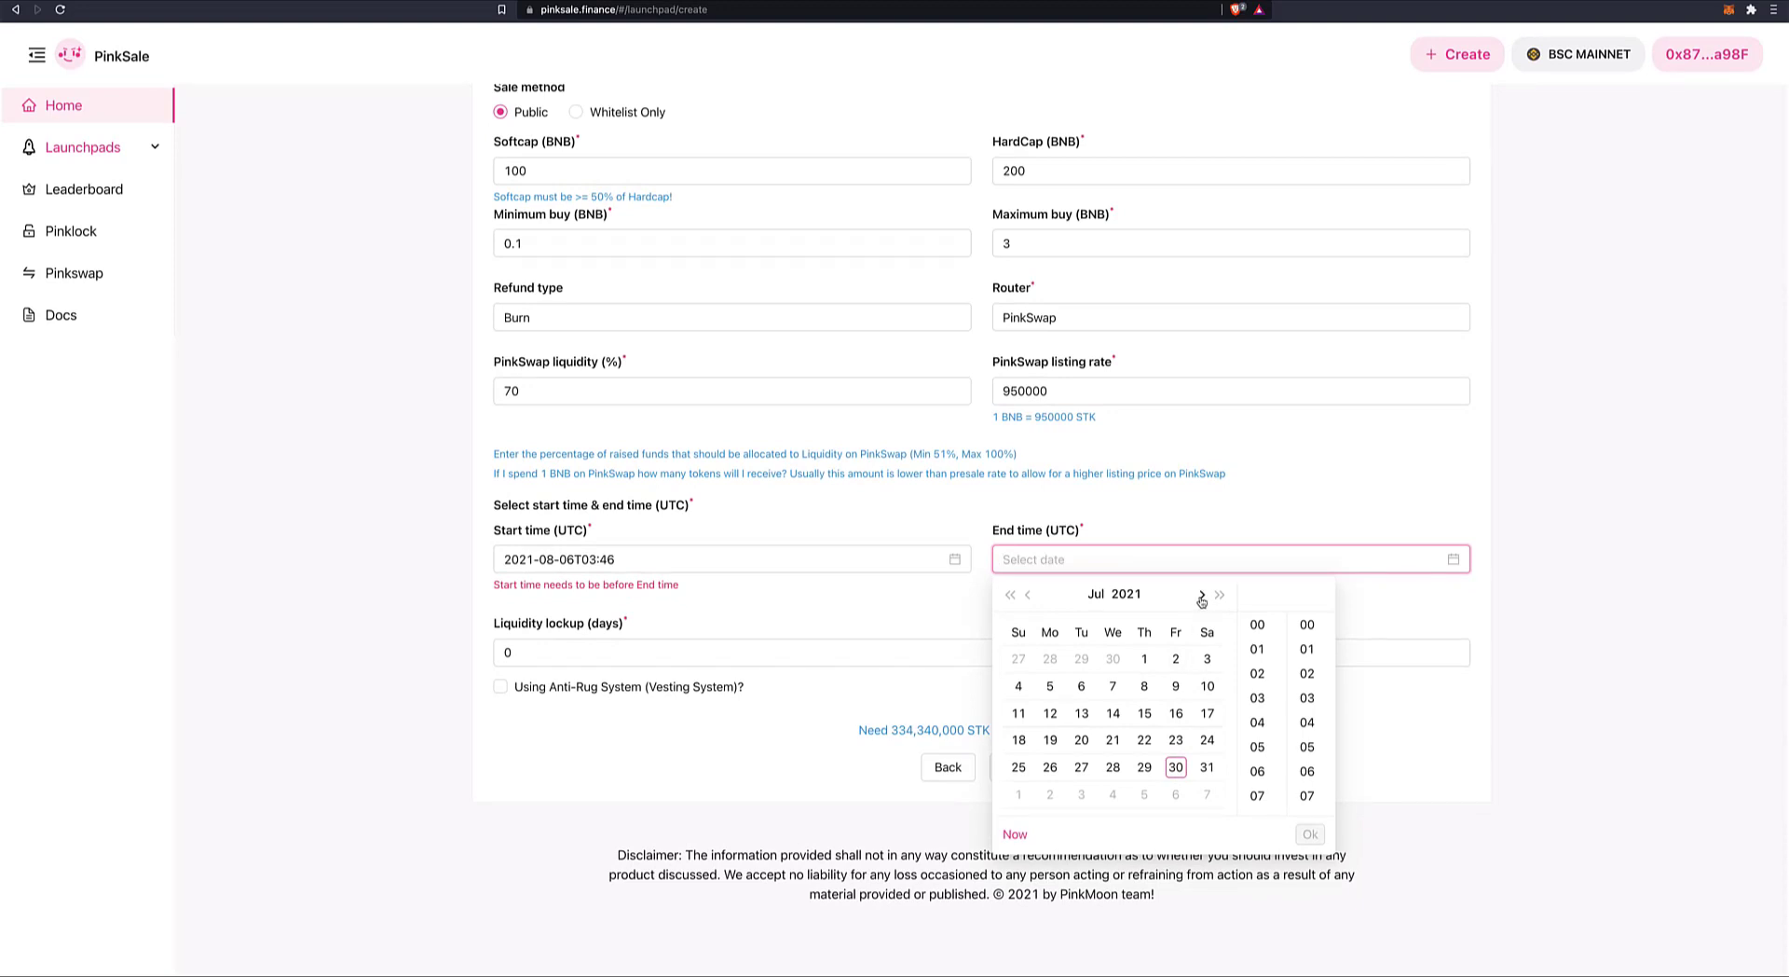
click(1203, 597)
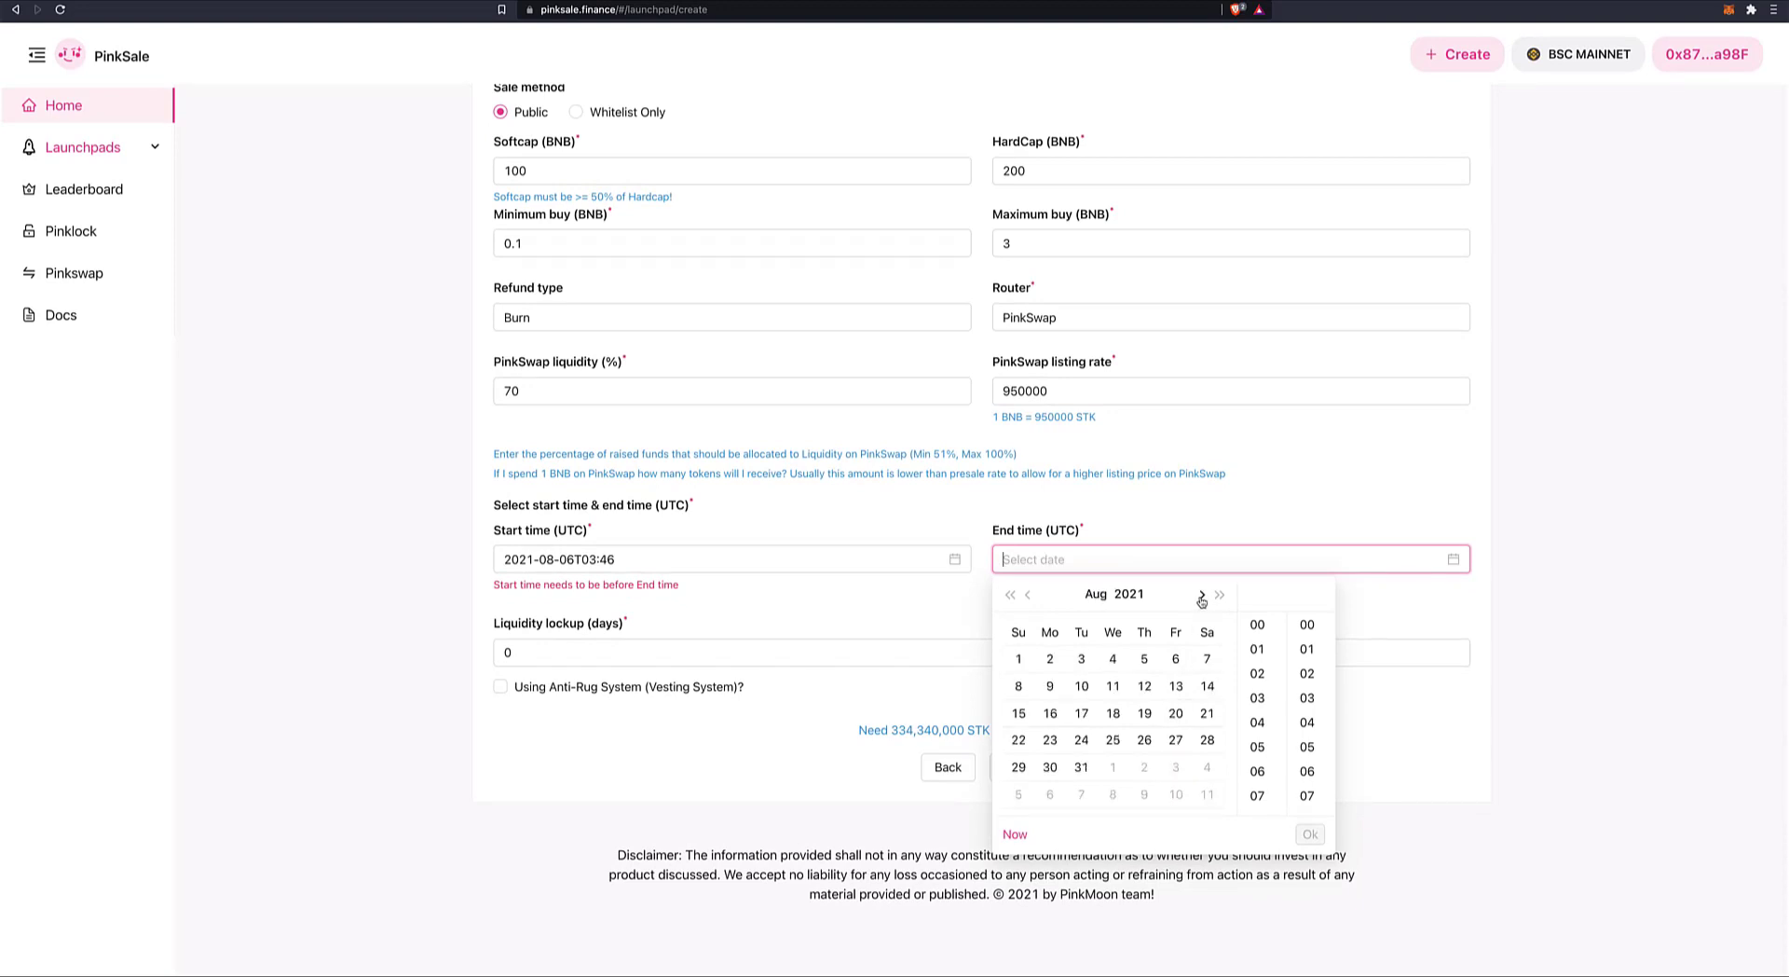
click(1176, 686)
click(1340, 833)
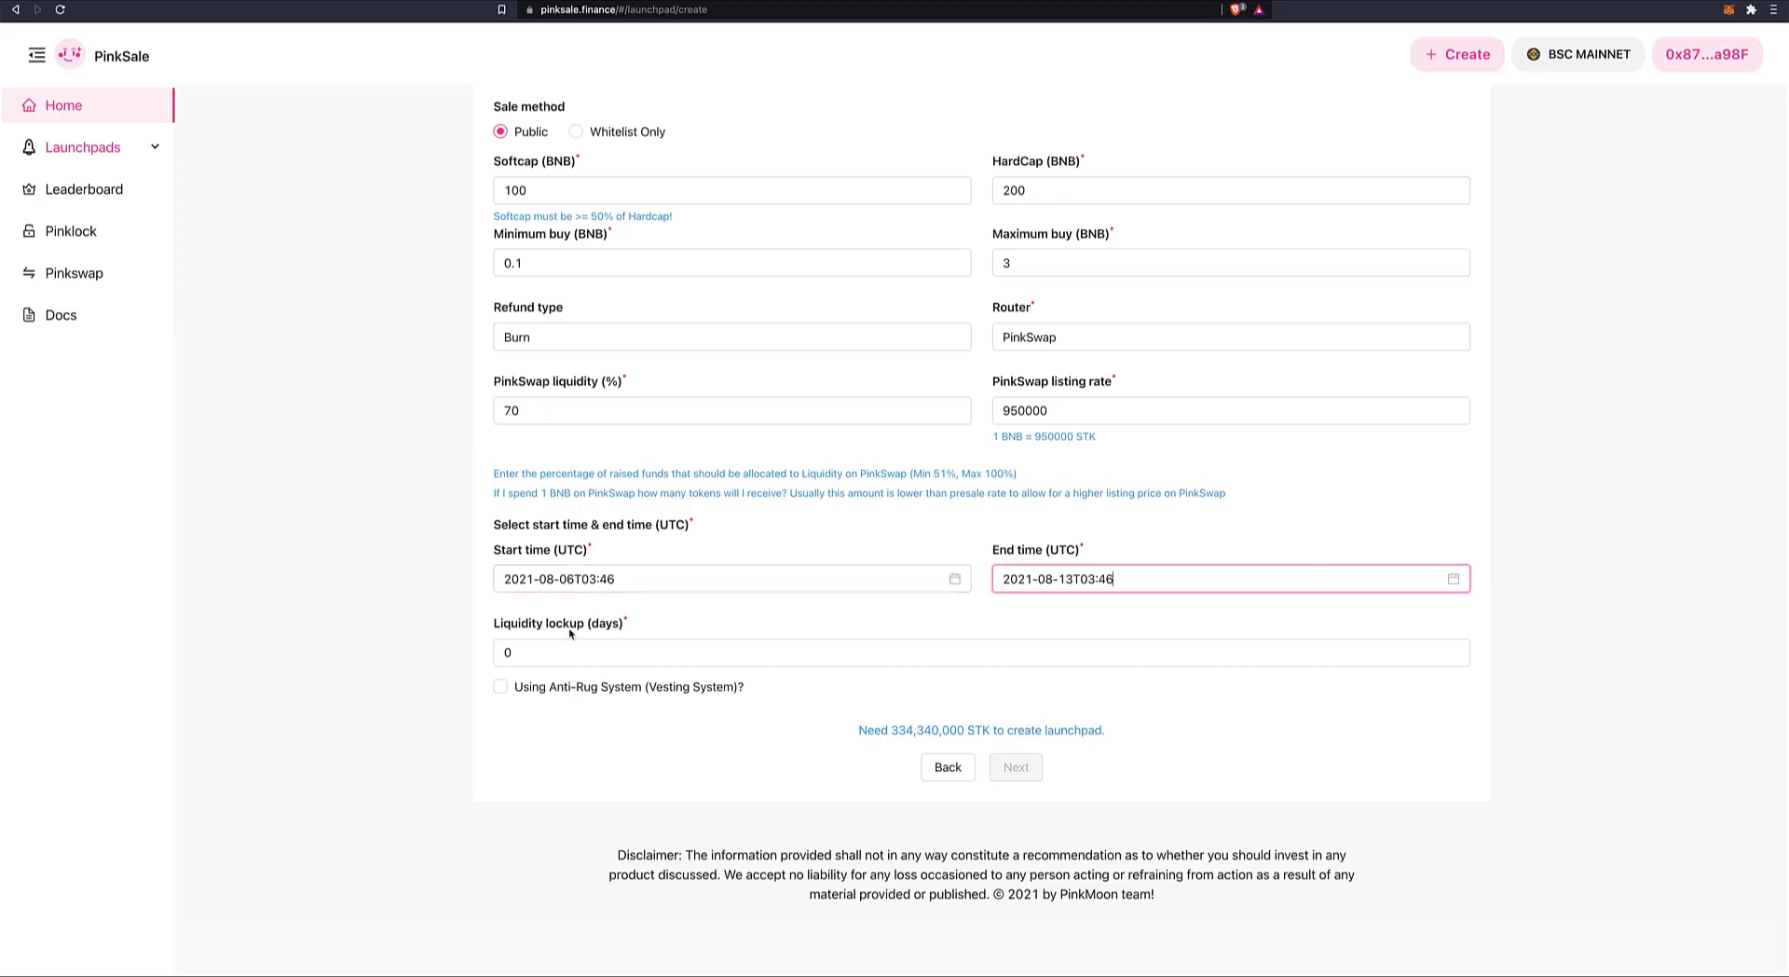
Step: Set liquidity lockup to 36500 days and enable the Anti-Rug vesting system
drag(529, 657, 487, 660)
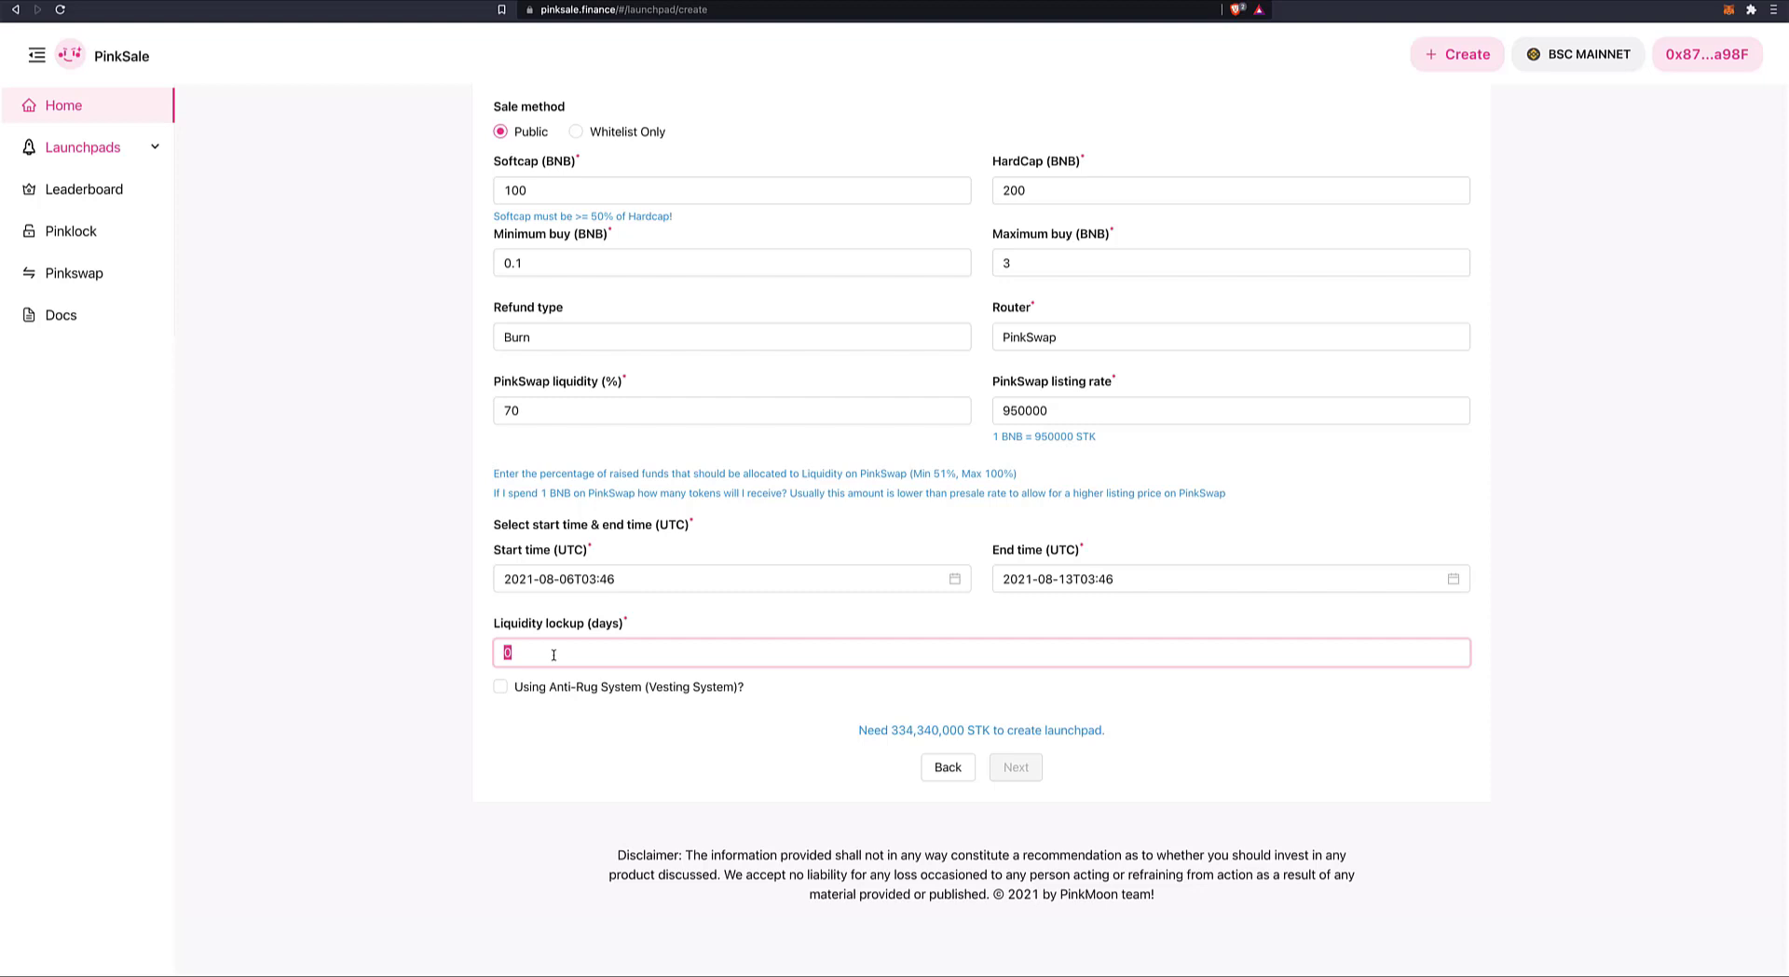
text(365)
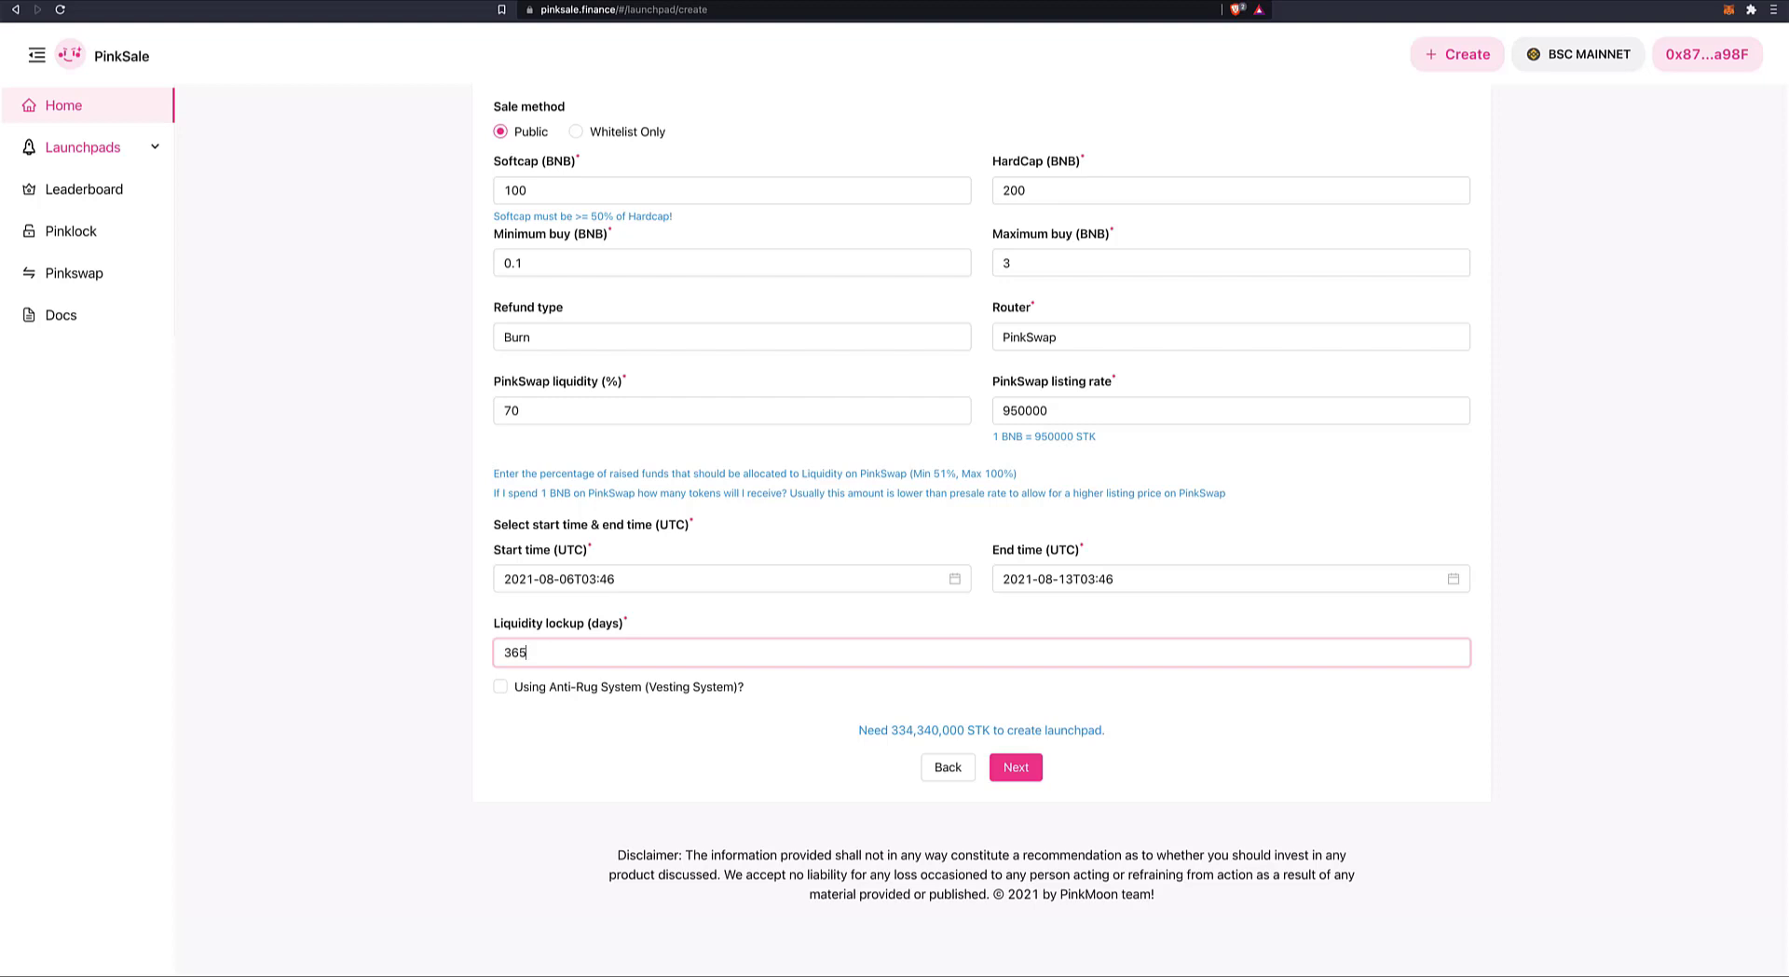
text(0)
text(0)
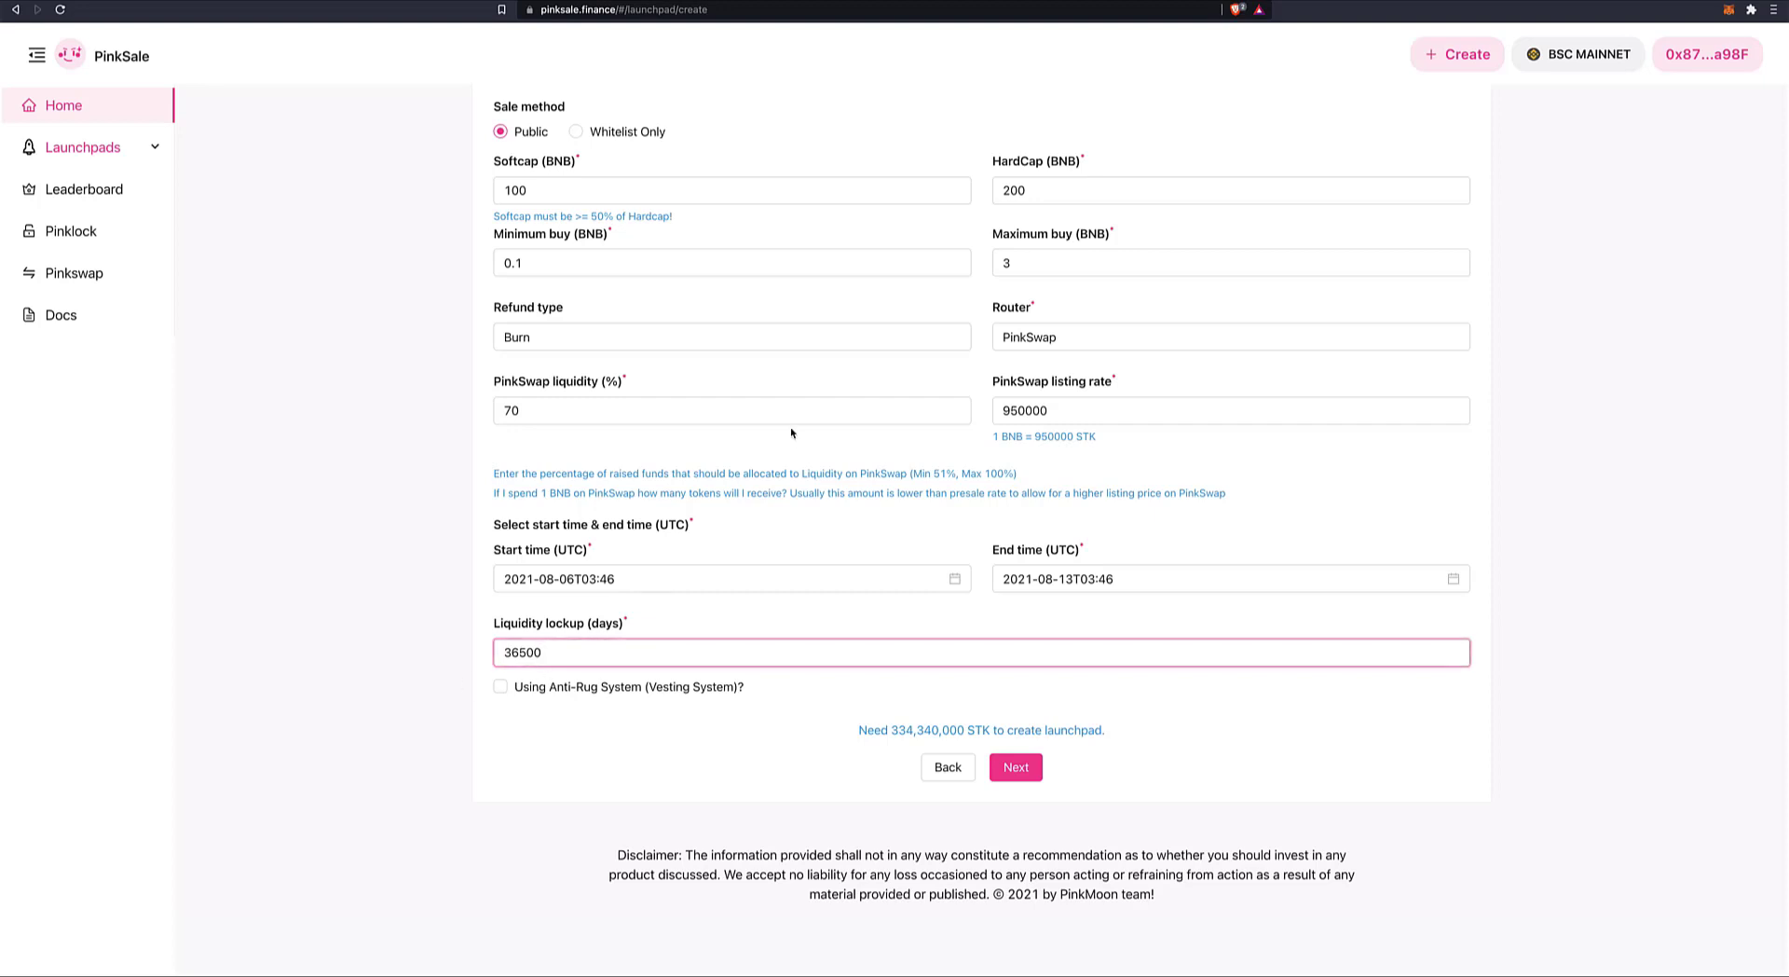
scroll(792, 429, up, 1)
scroll(829, 403, up, 3)
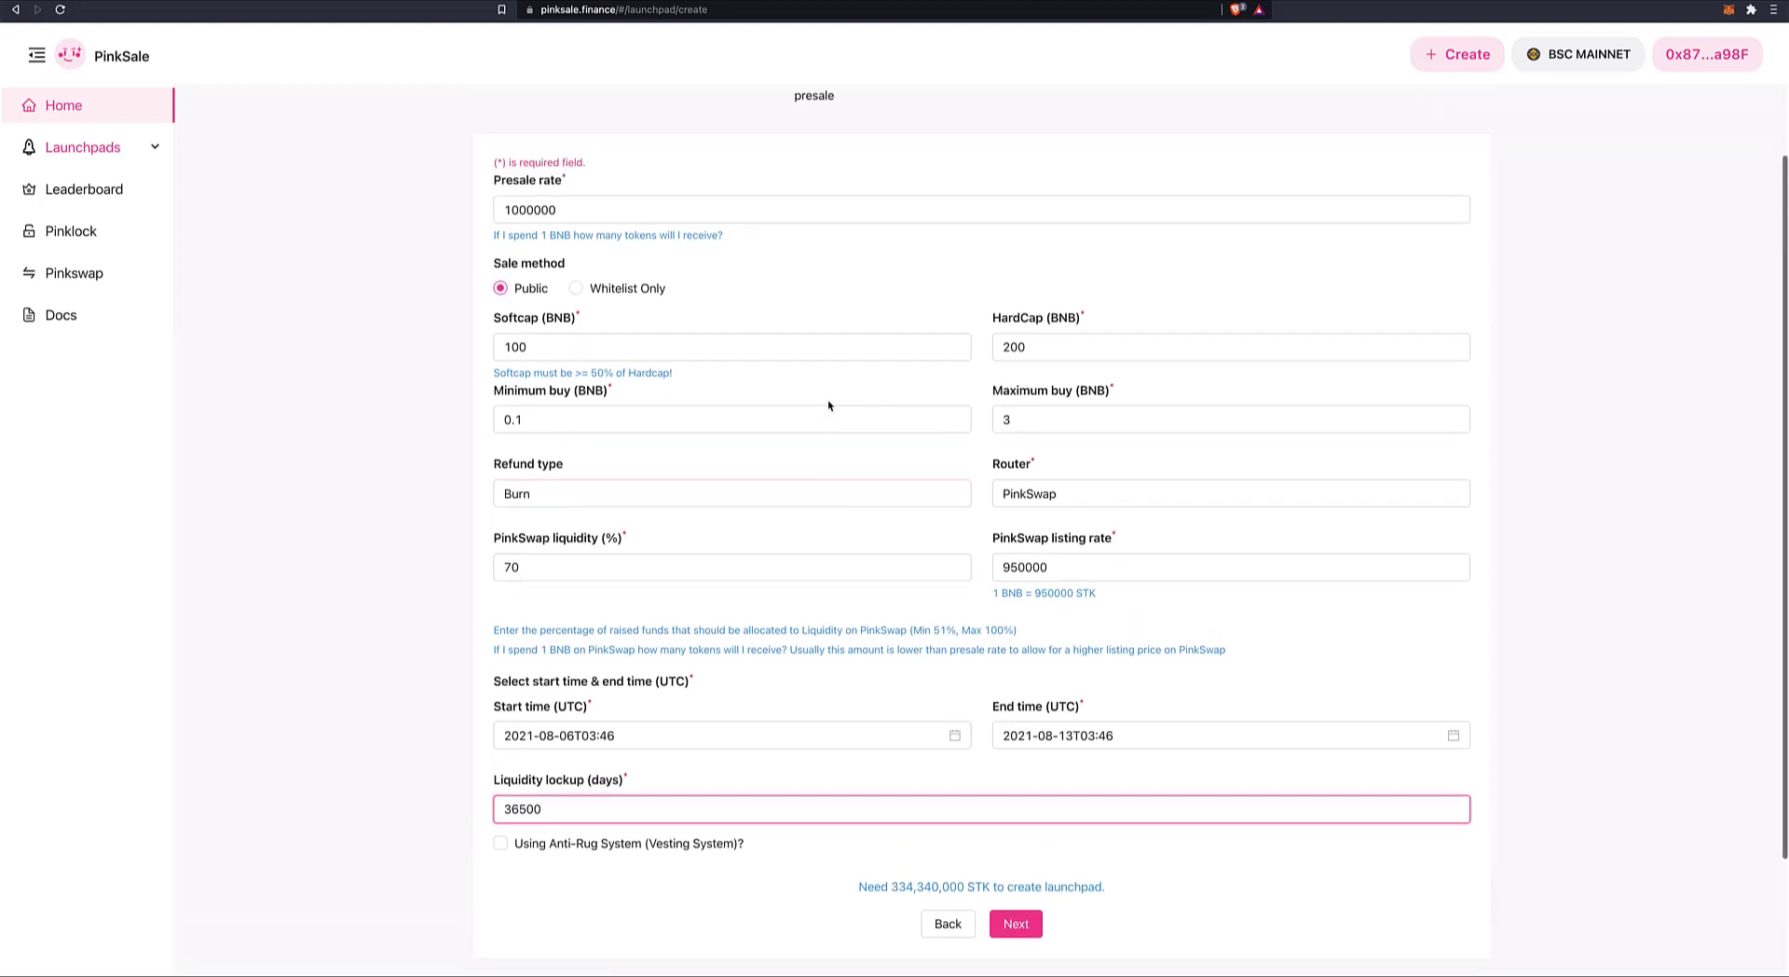
scroll(830, 404, down, 4)
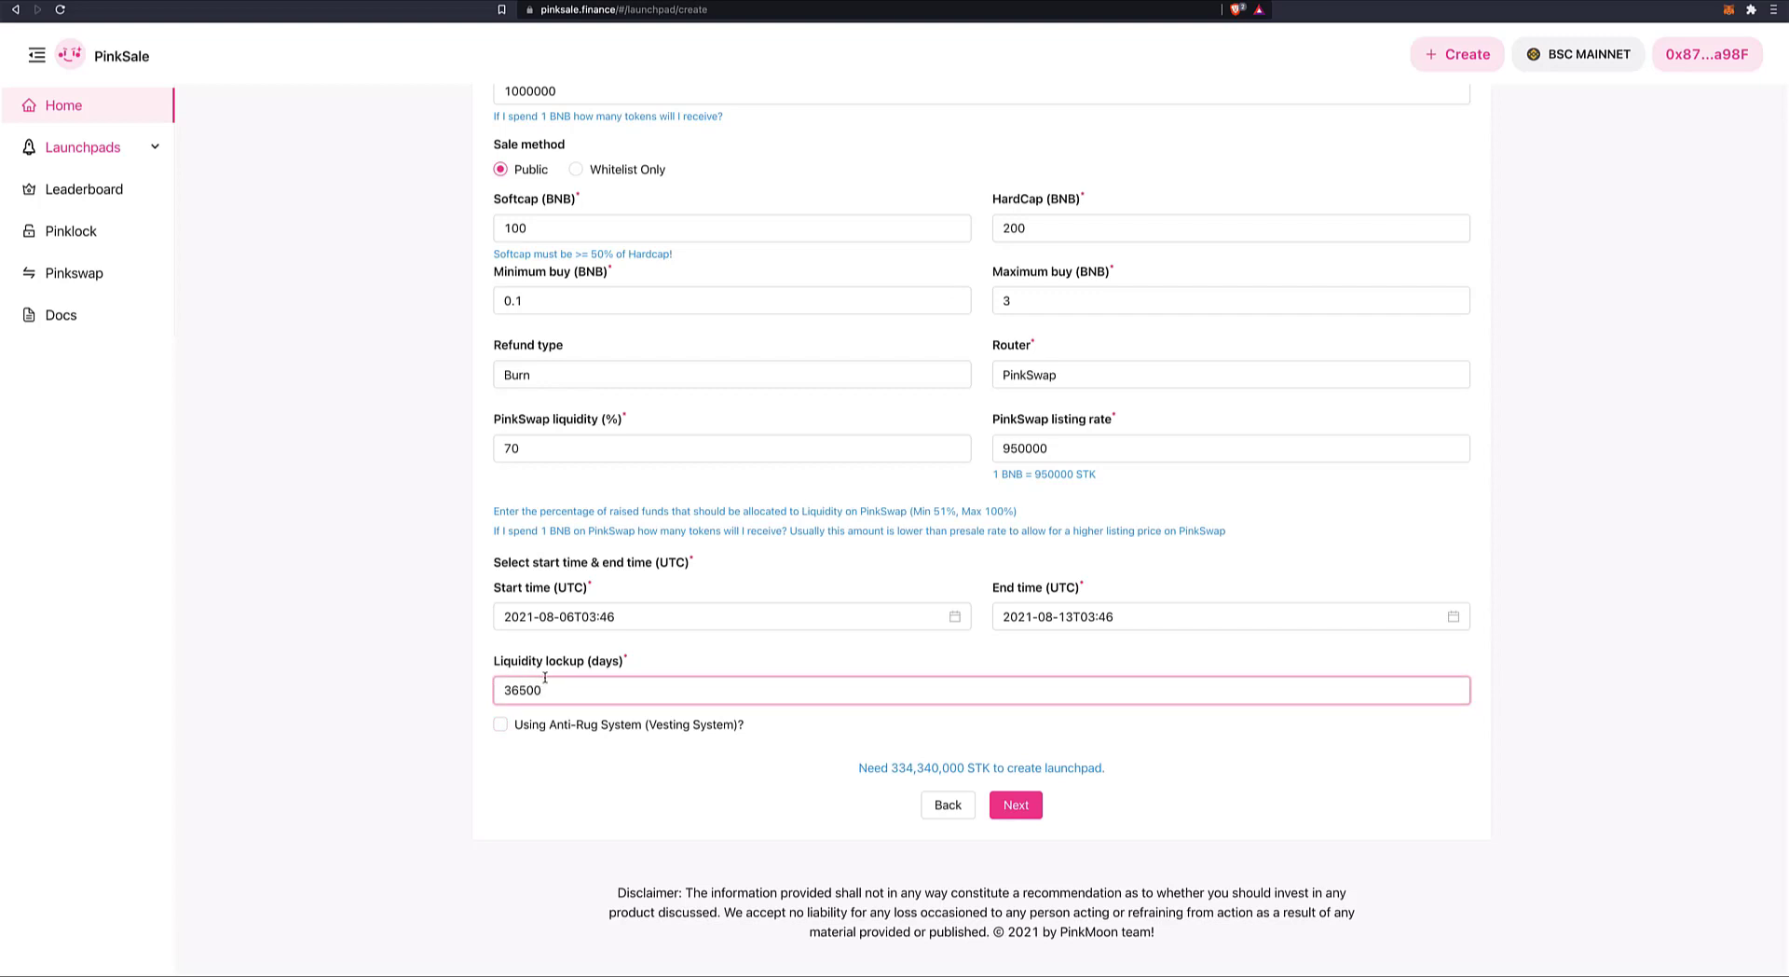
click(500, 725)
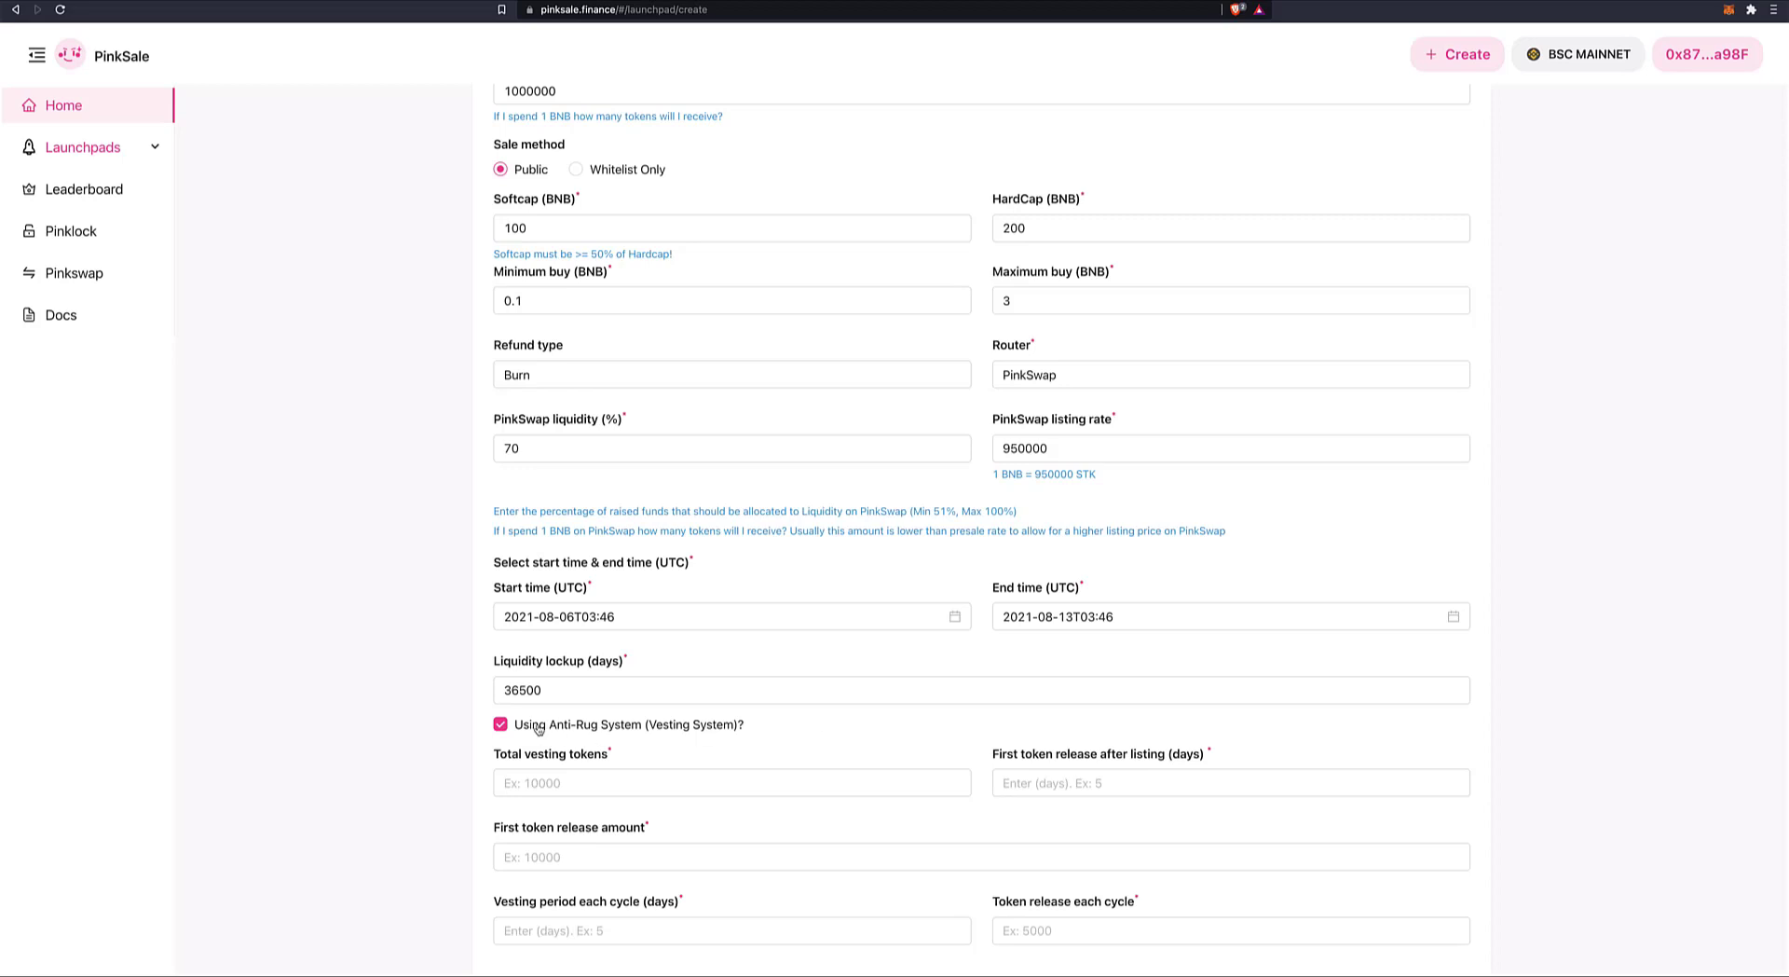
click(501, 725)
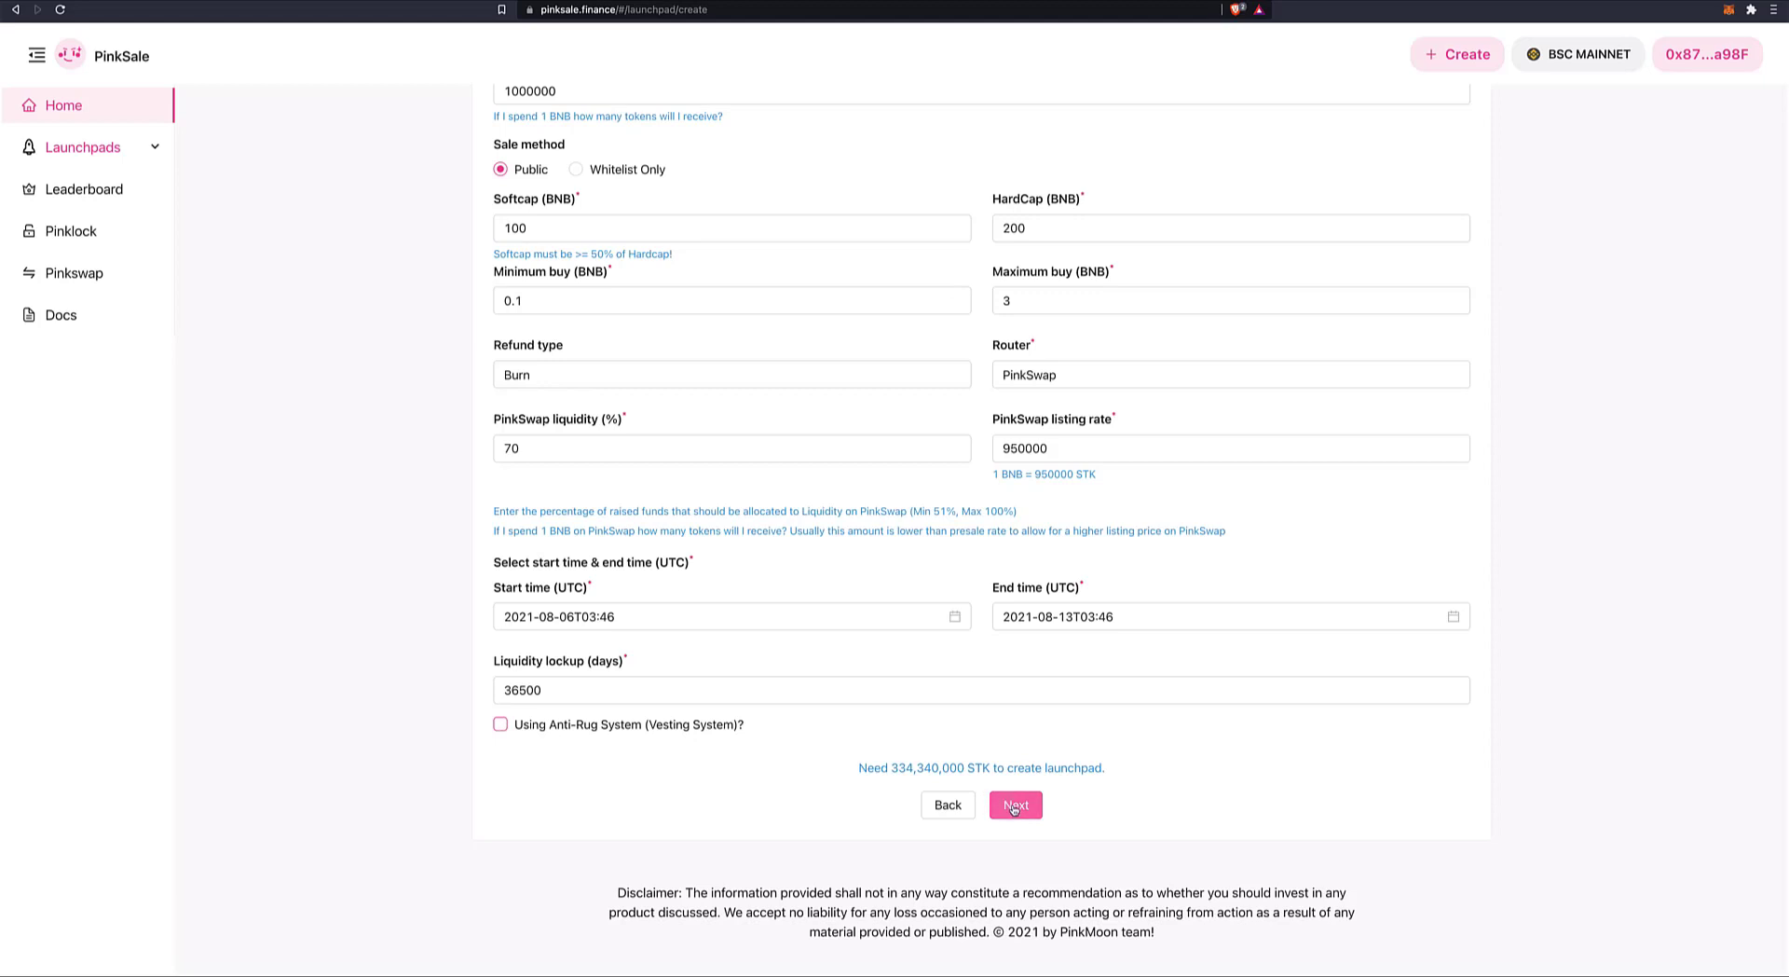
click(500, 726)
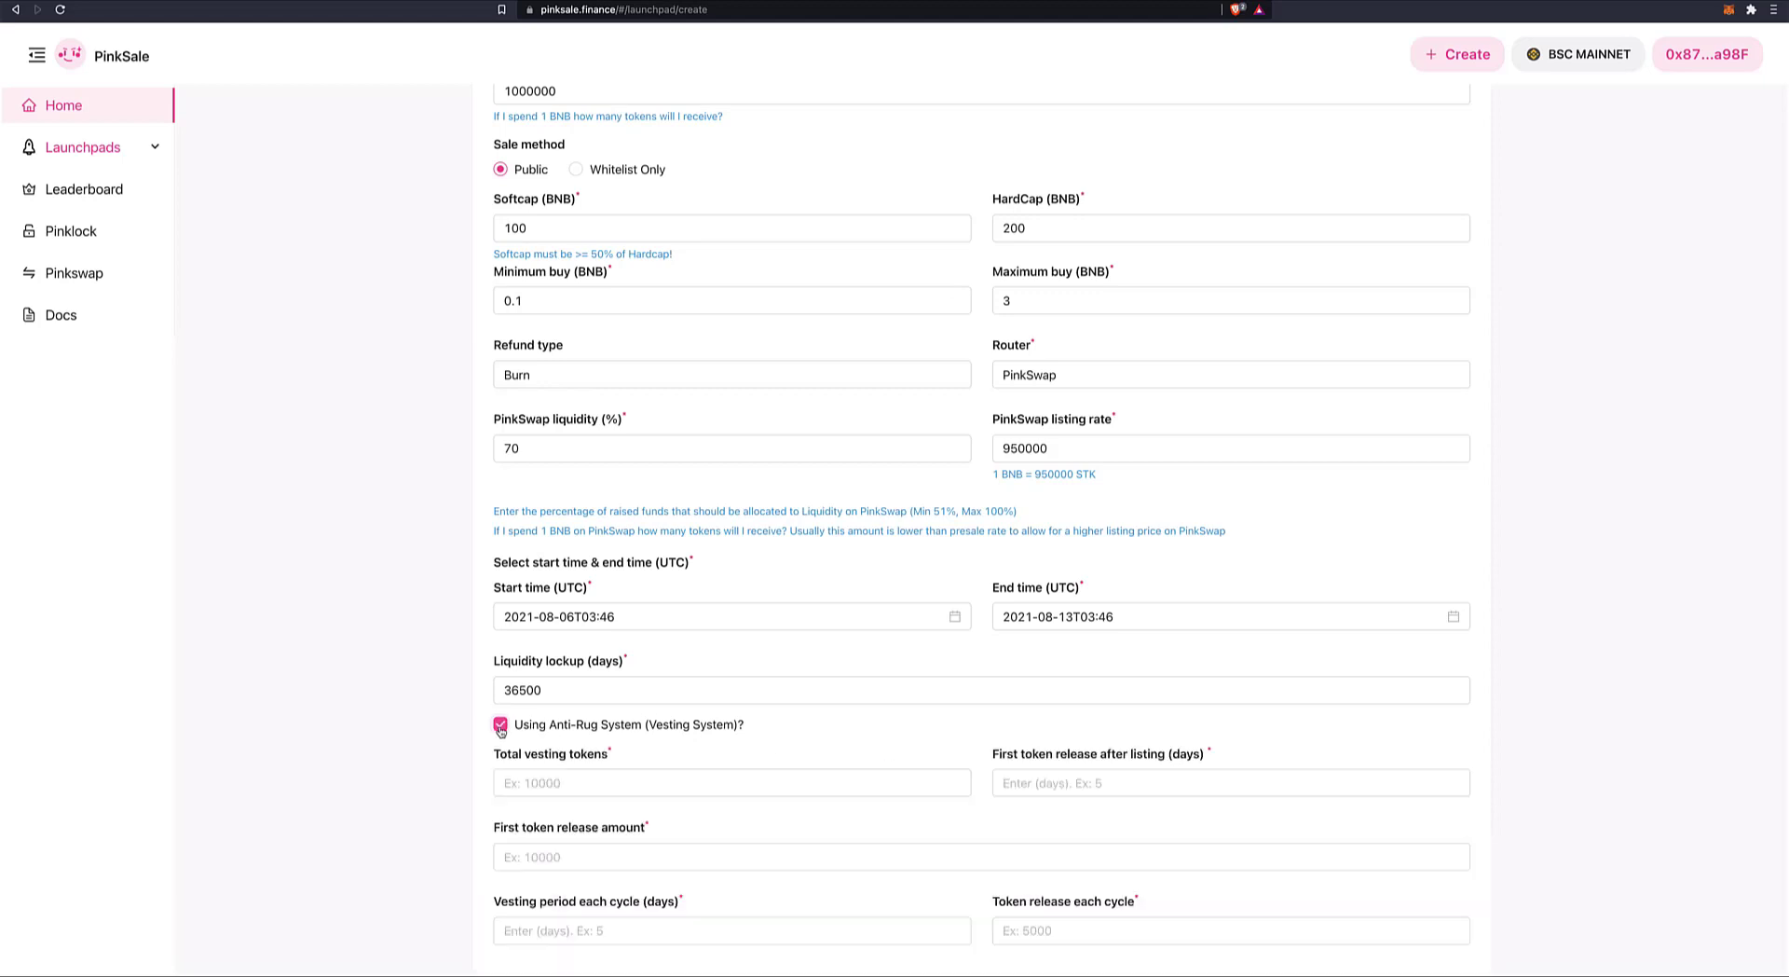
scroll(874, 752, down, 3)
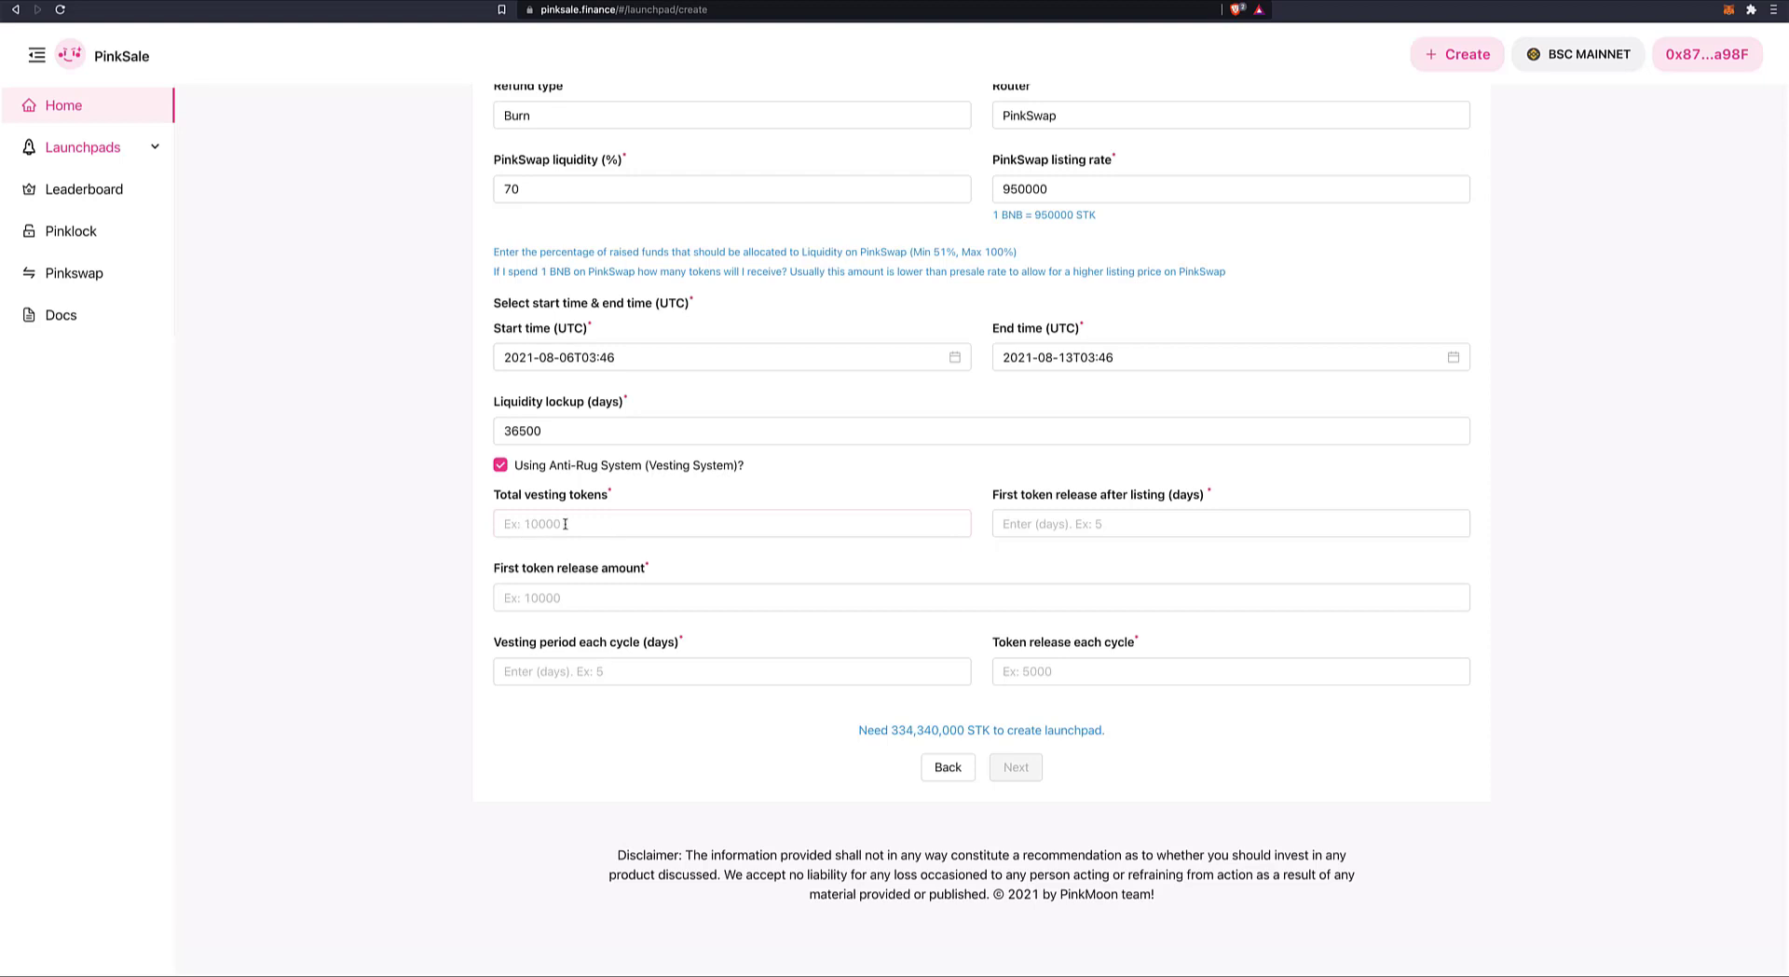
scroll(564, 524, up, 6)
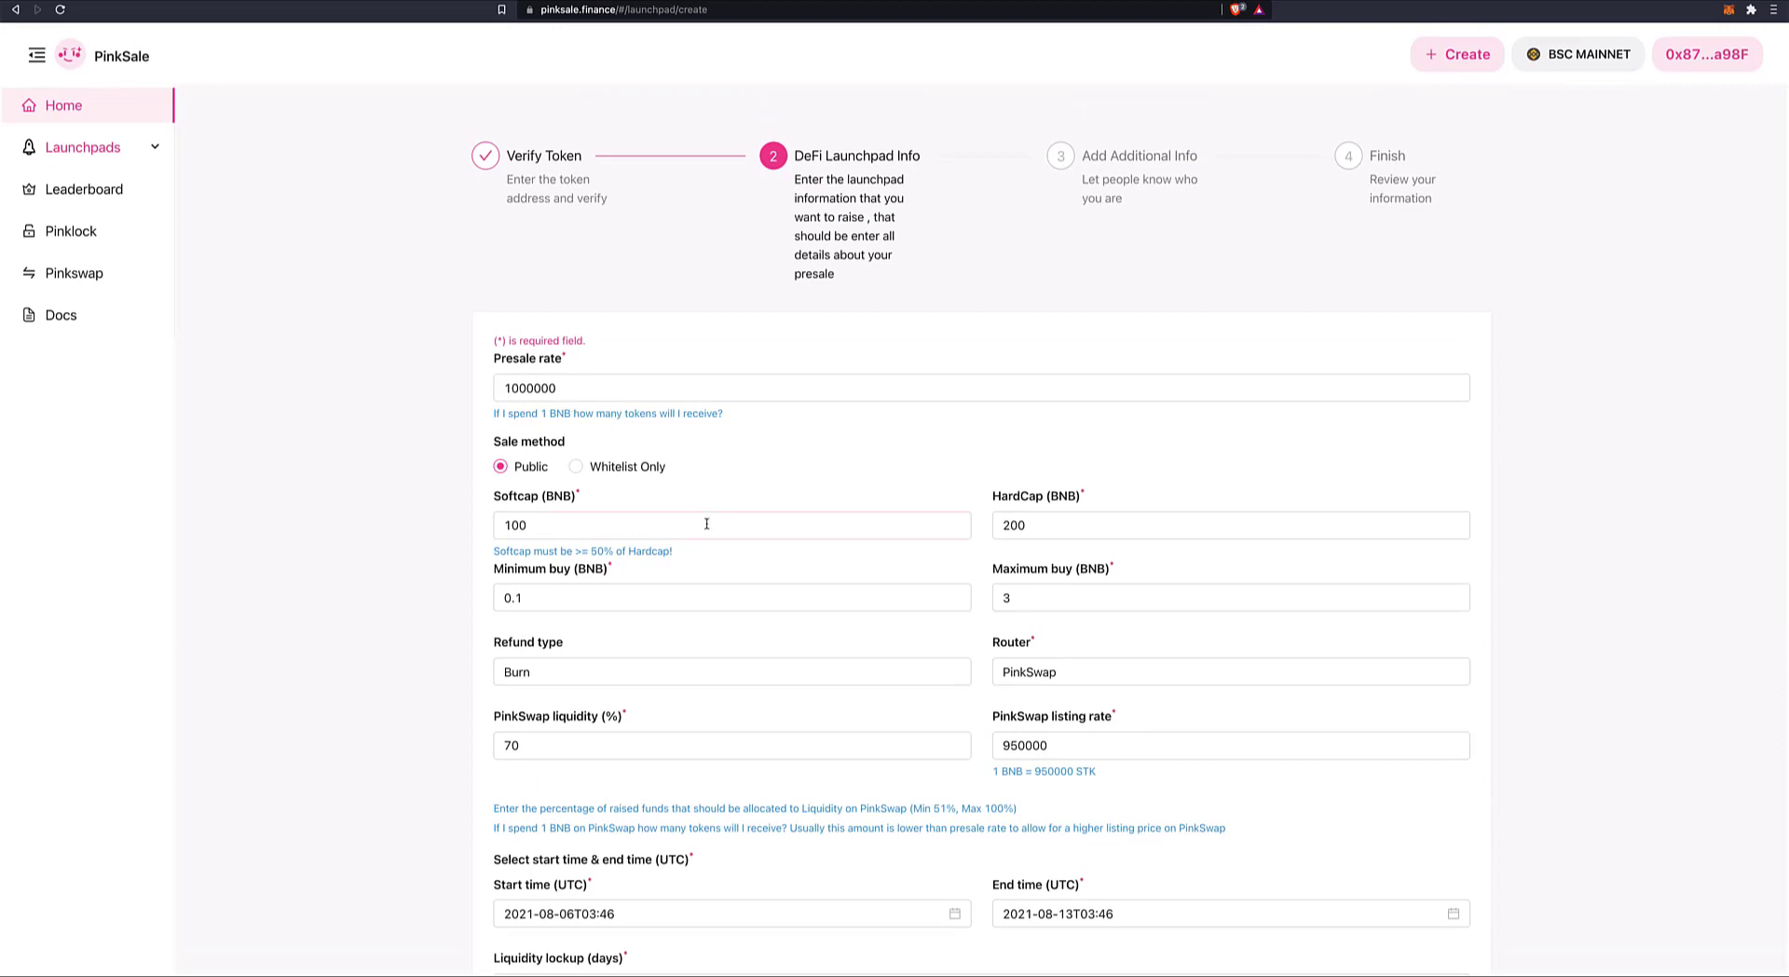
scroll(707, 524, down, 6)
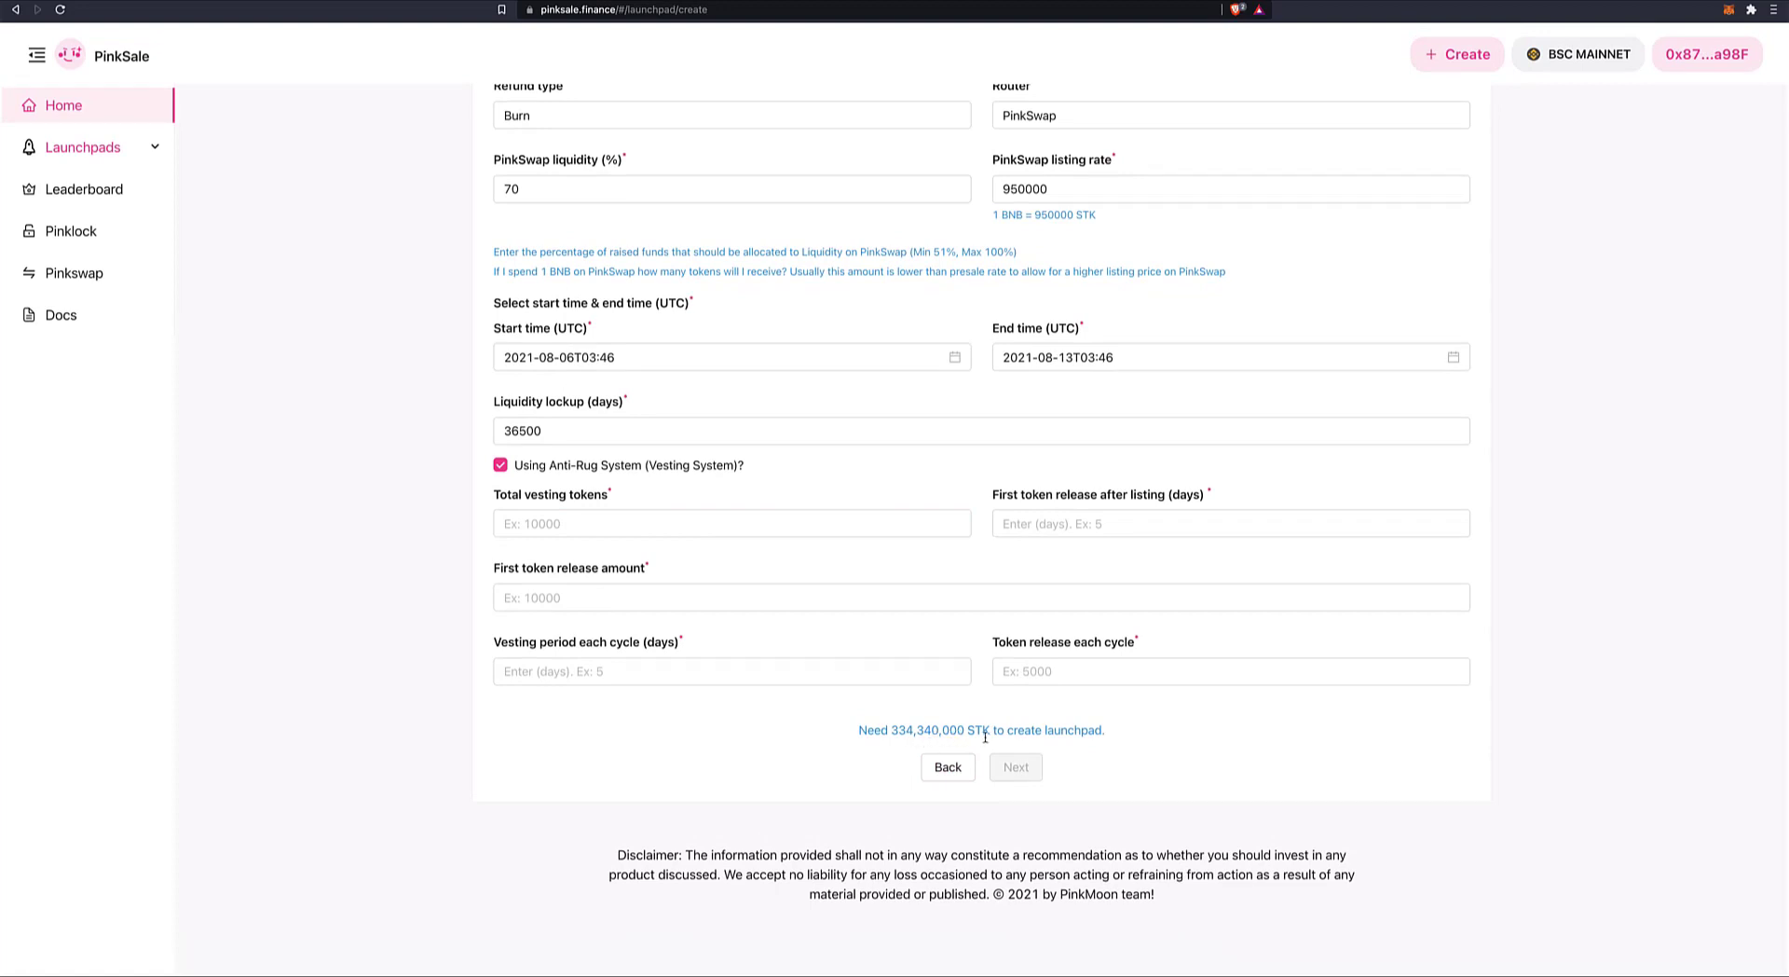
Step: Enter 500000000 total vesting tokens with first release 120 days after listing
click(578, 524)
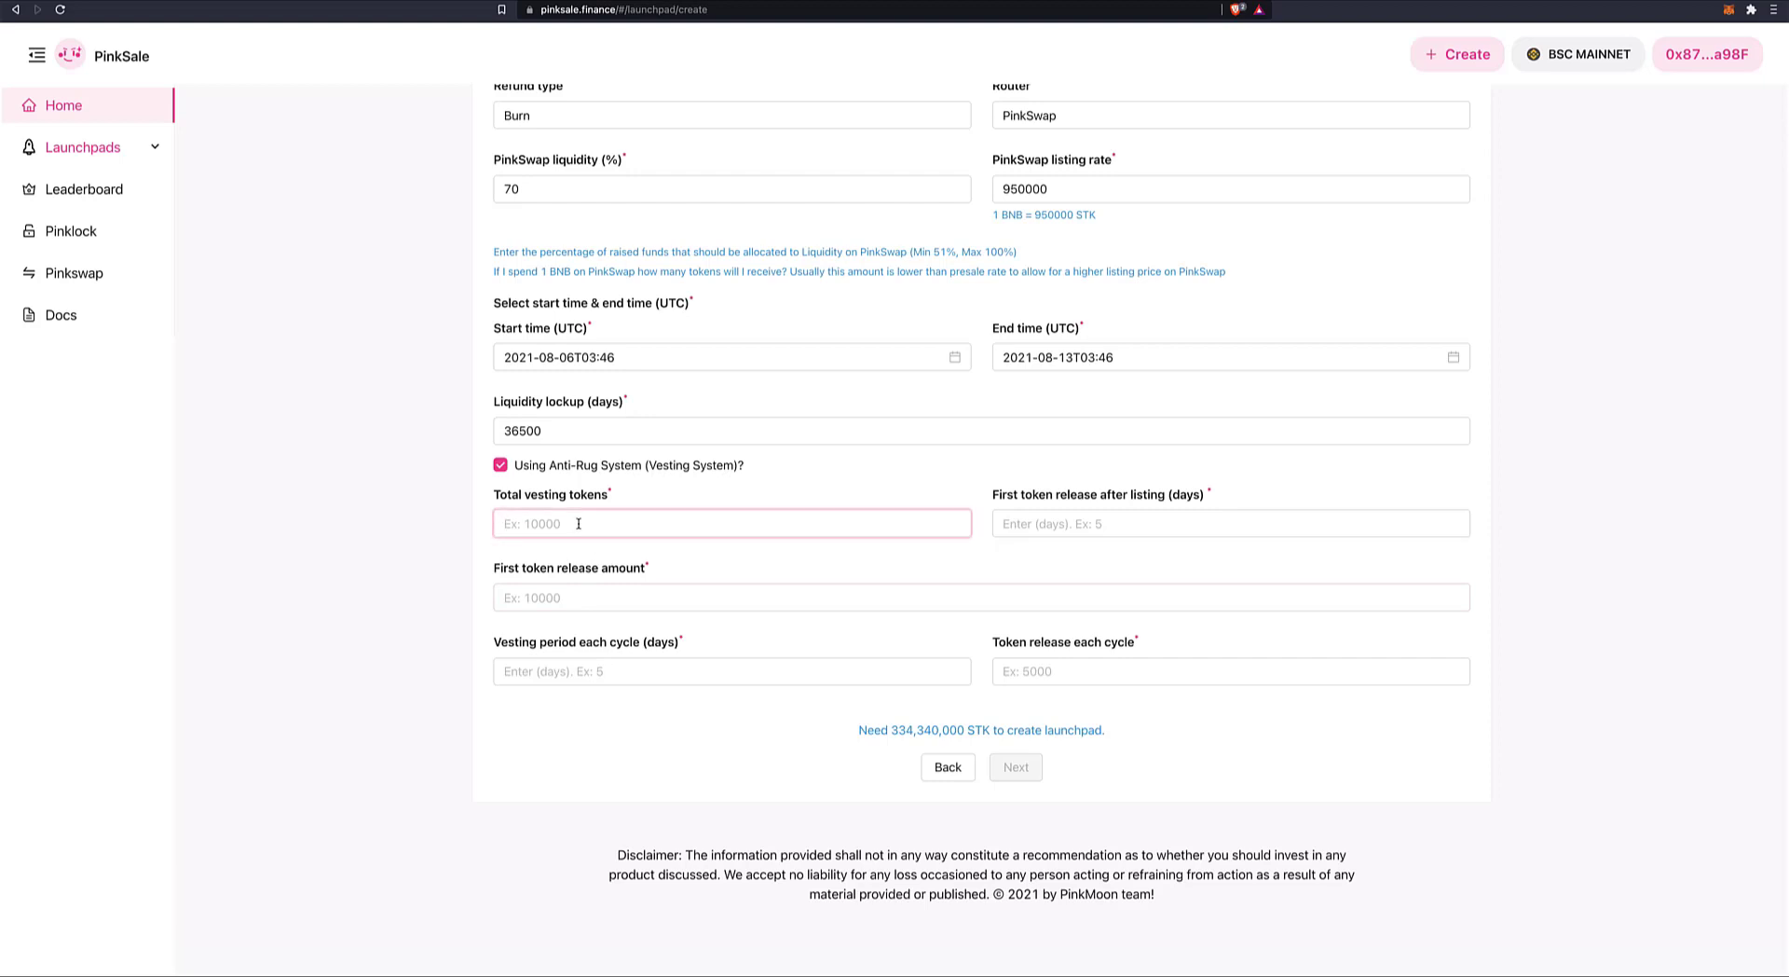
text(500)
text(000000)
click(1068, 524)
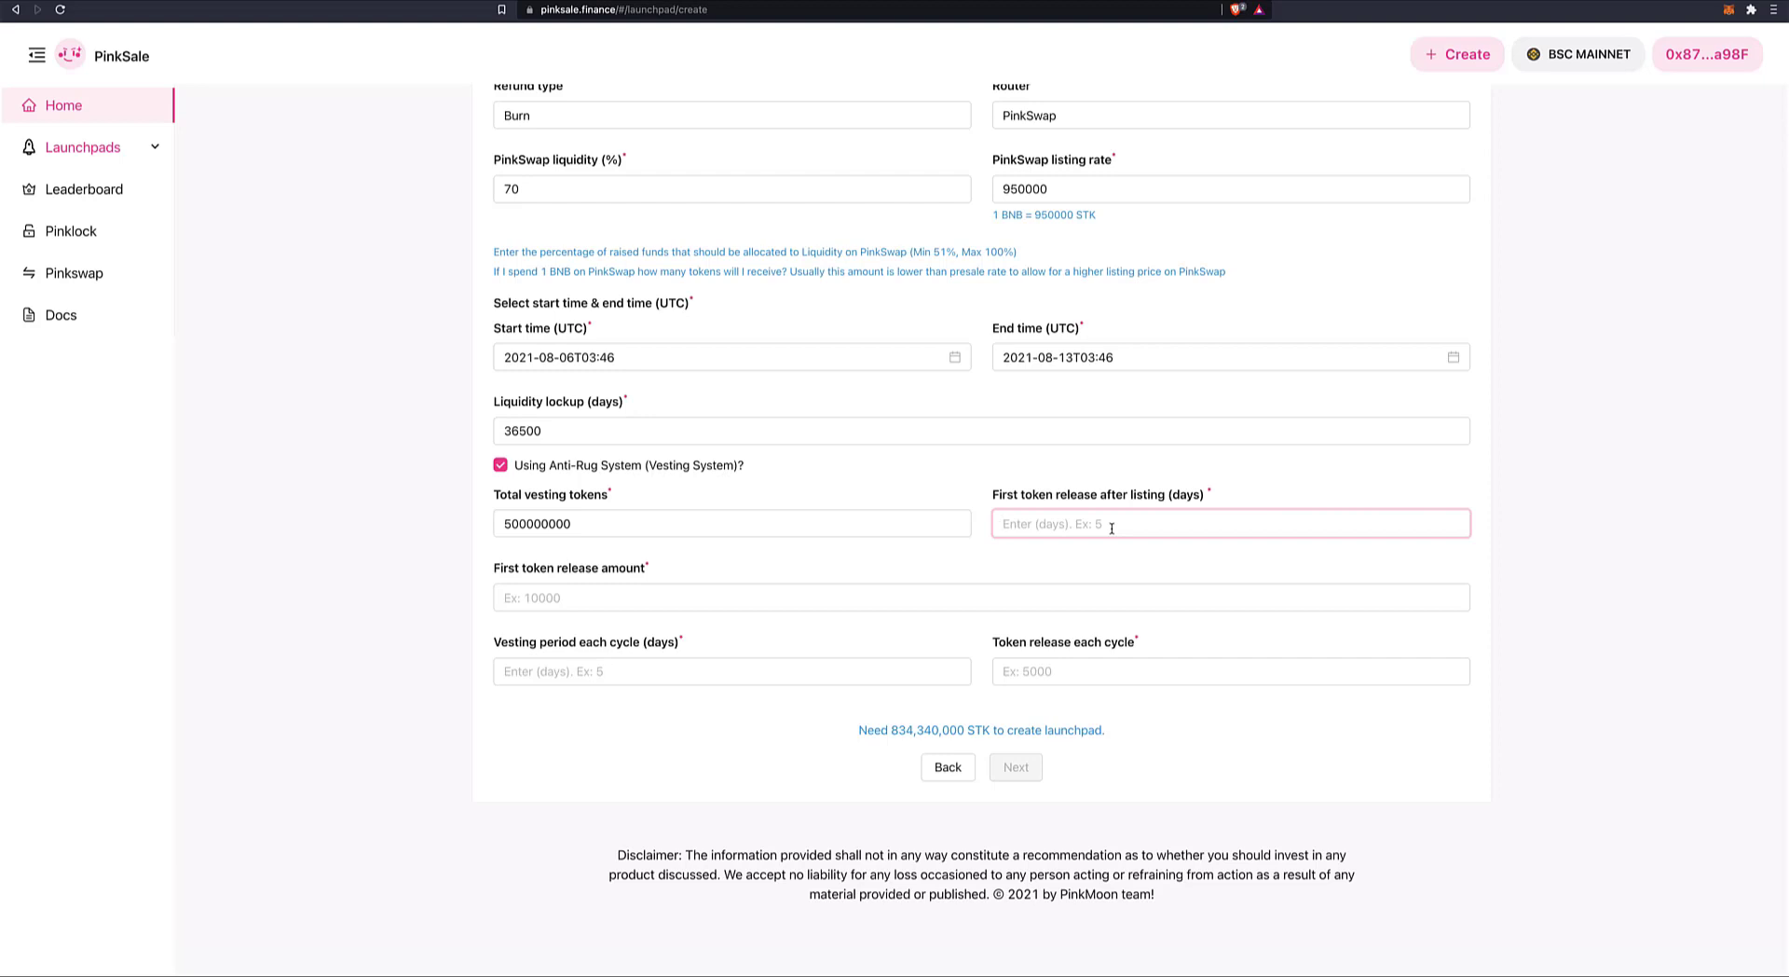
text(120)
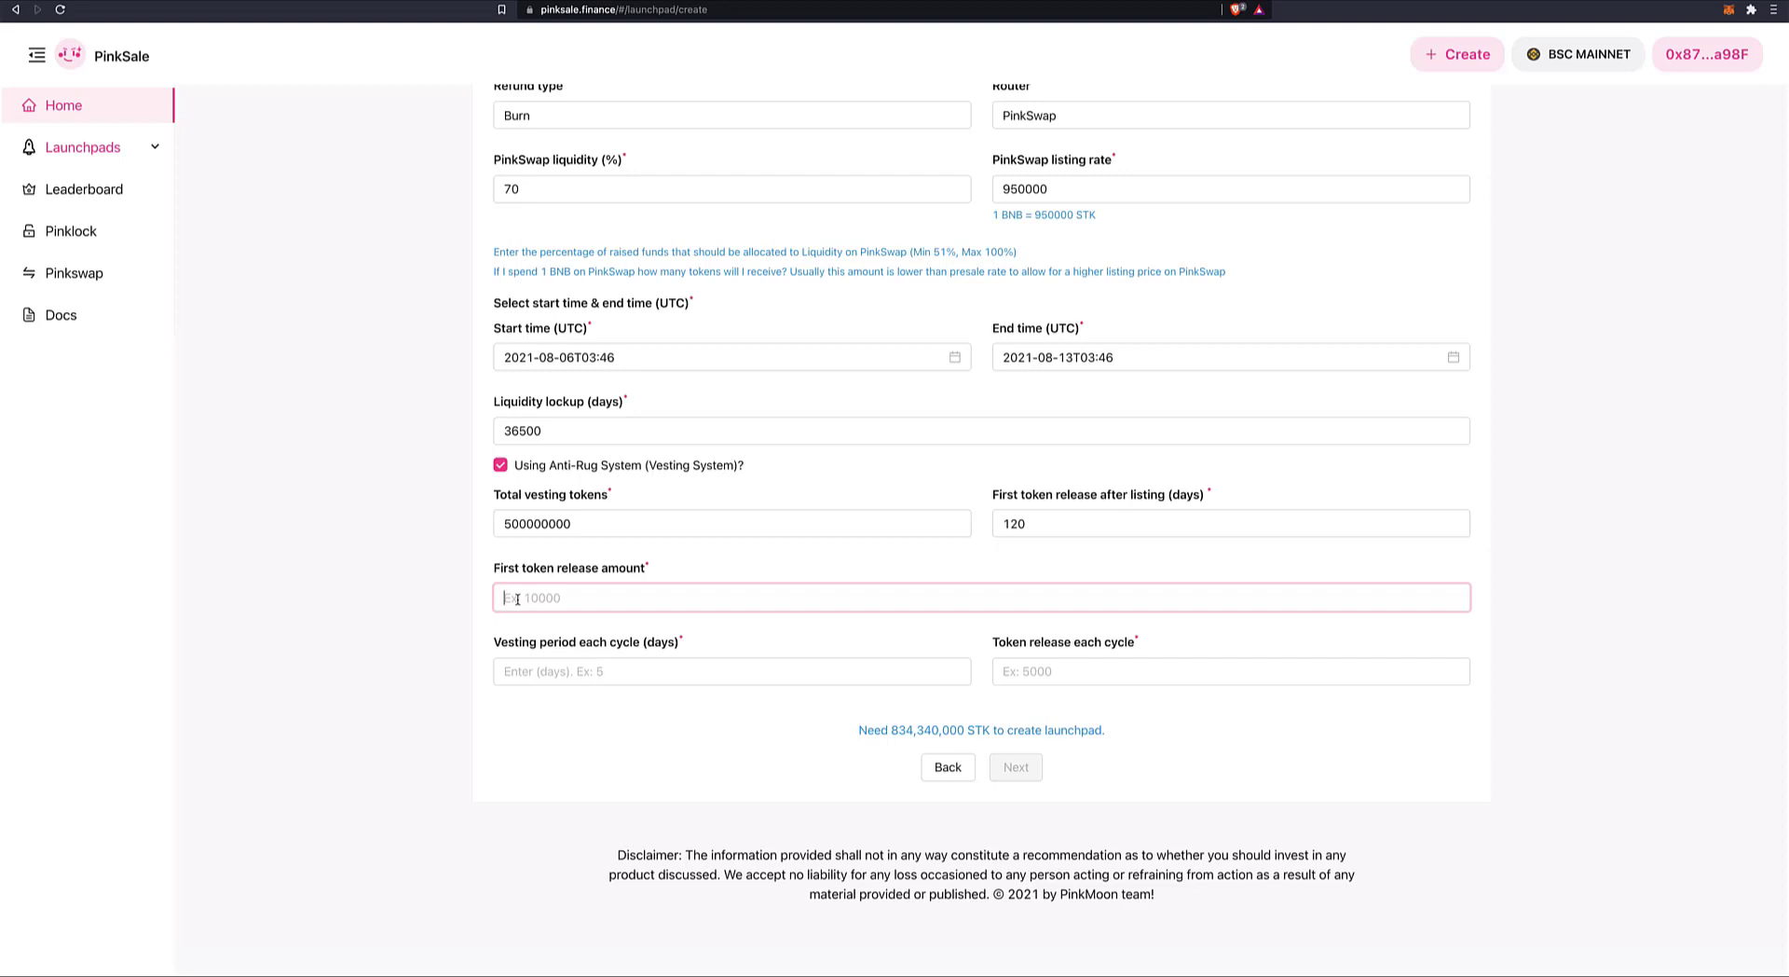
Step: Enter a 20000000 first release, 120-day vesting cycles, and 50000000 tokens per cycle
text(20)
text(000000)
click(627, 672)
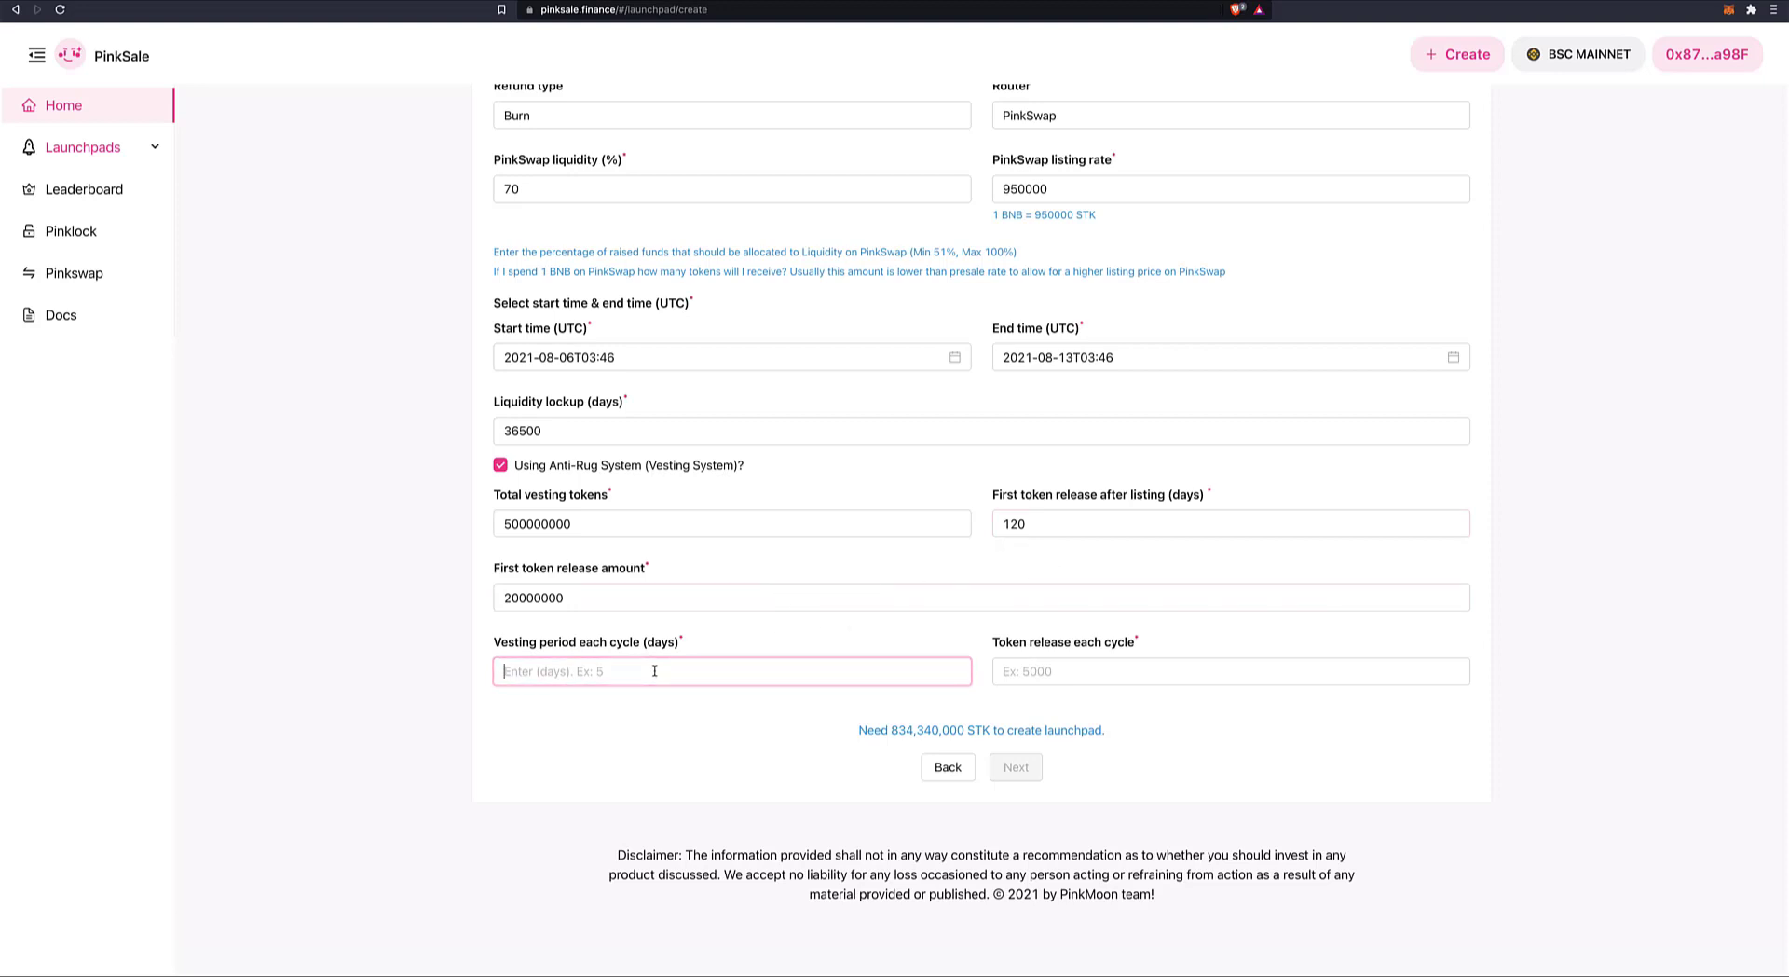
text(120)
click(1054, 671)
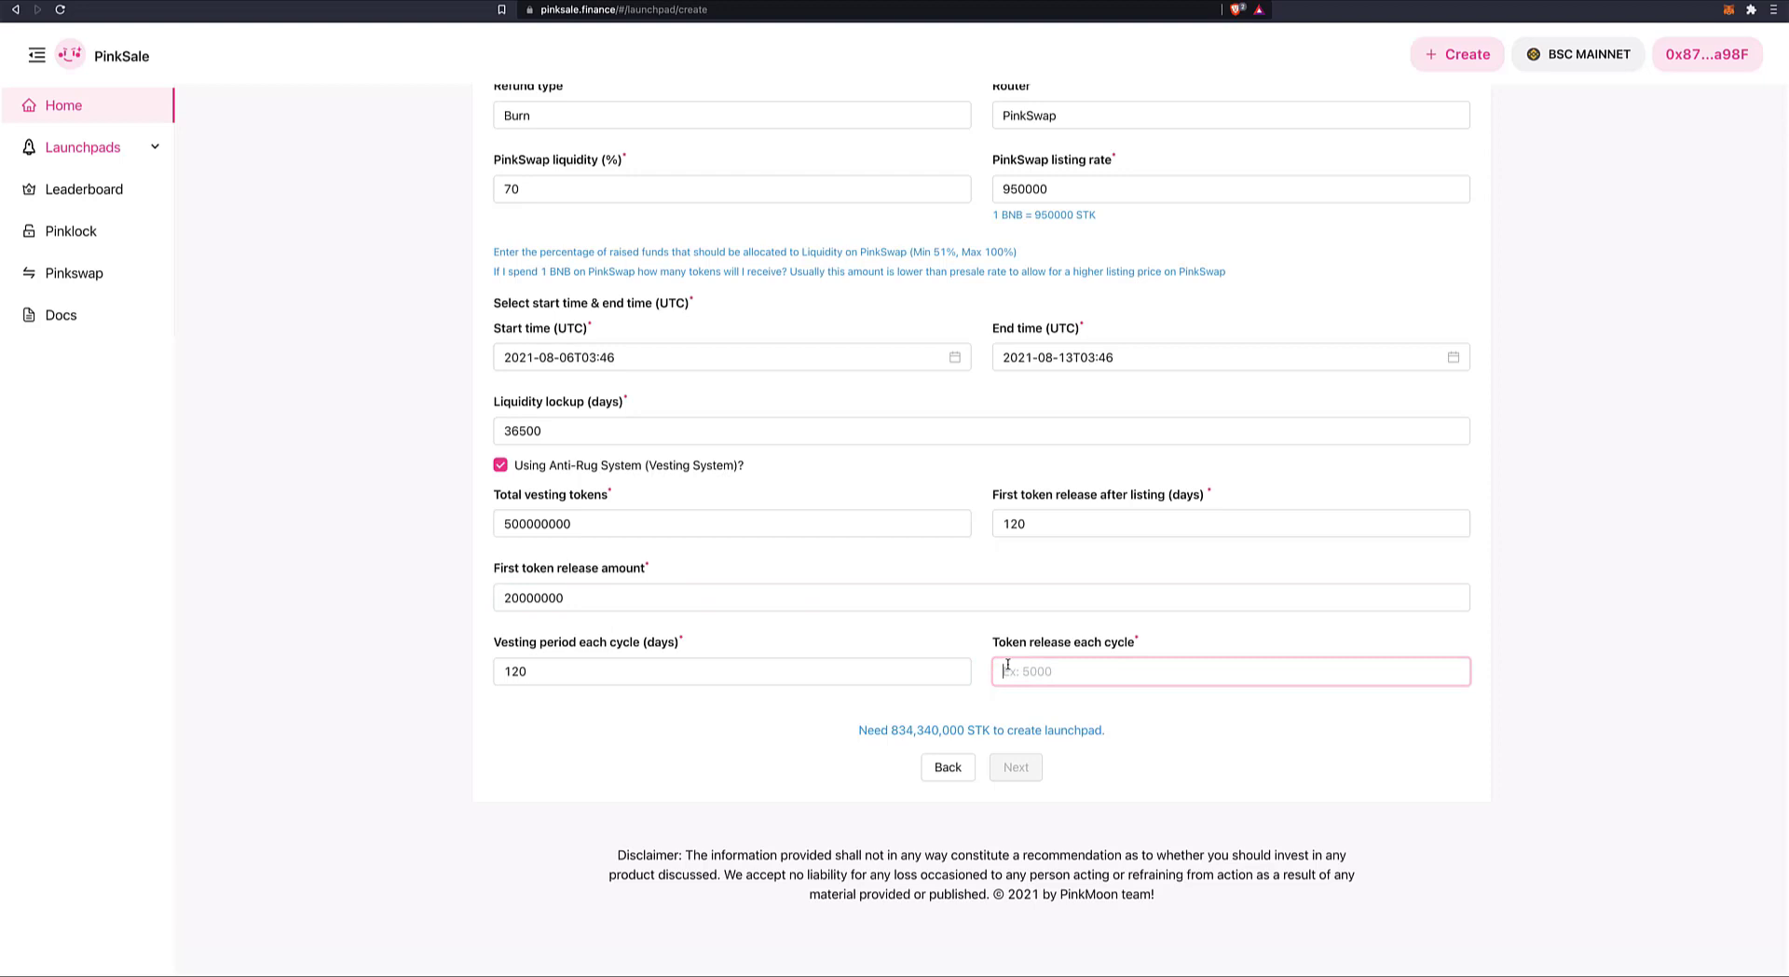
text(50000)
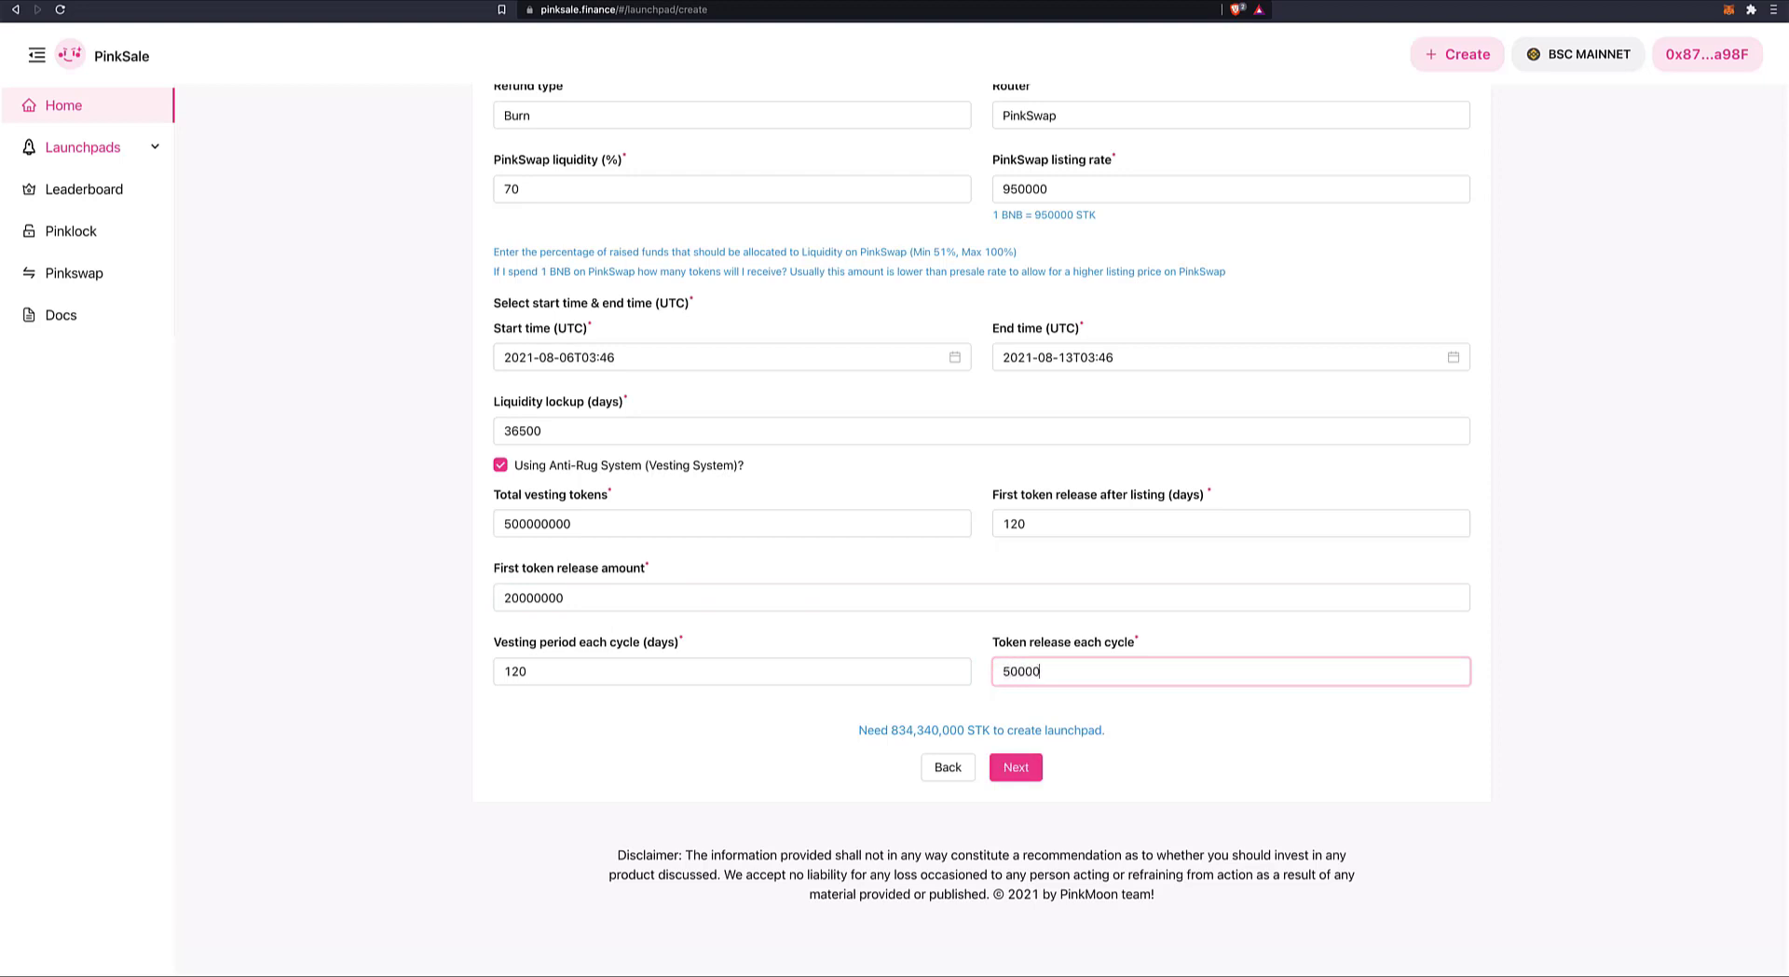
text(000)
click(1233, 731)
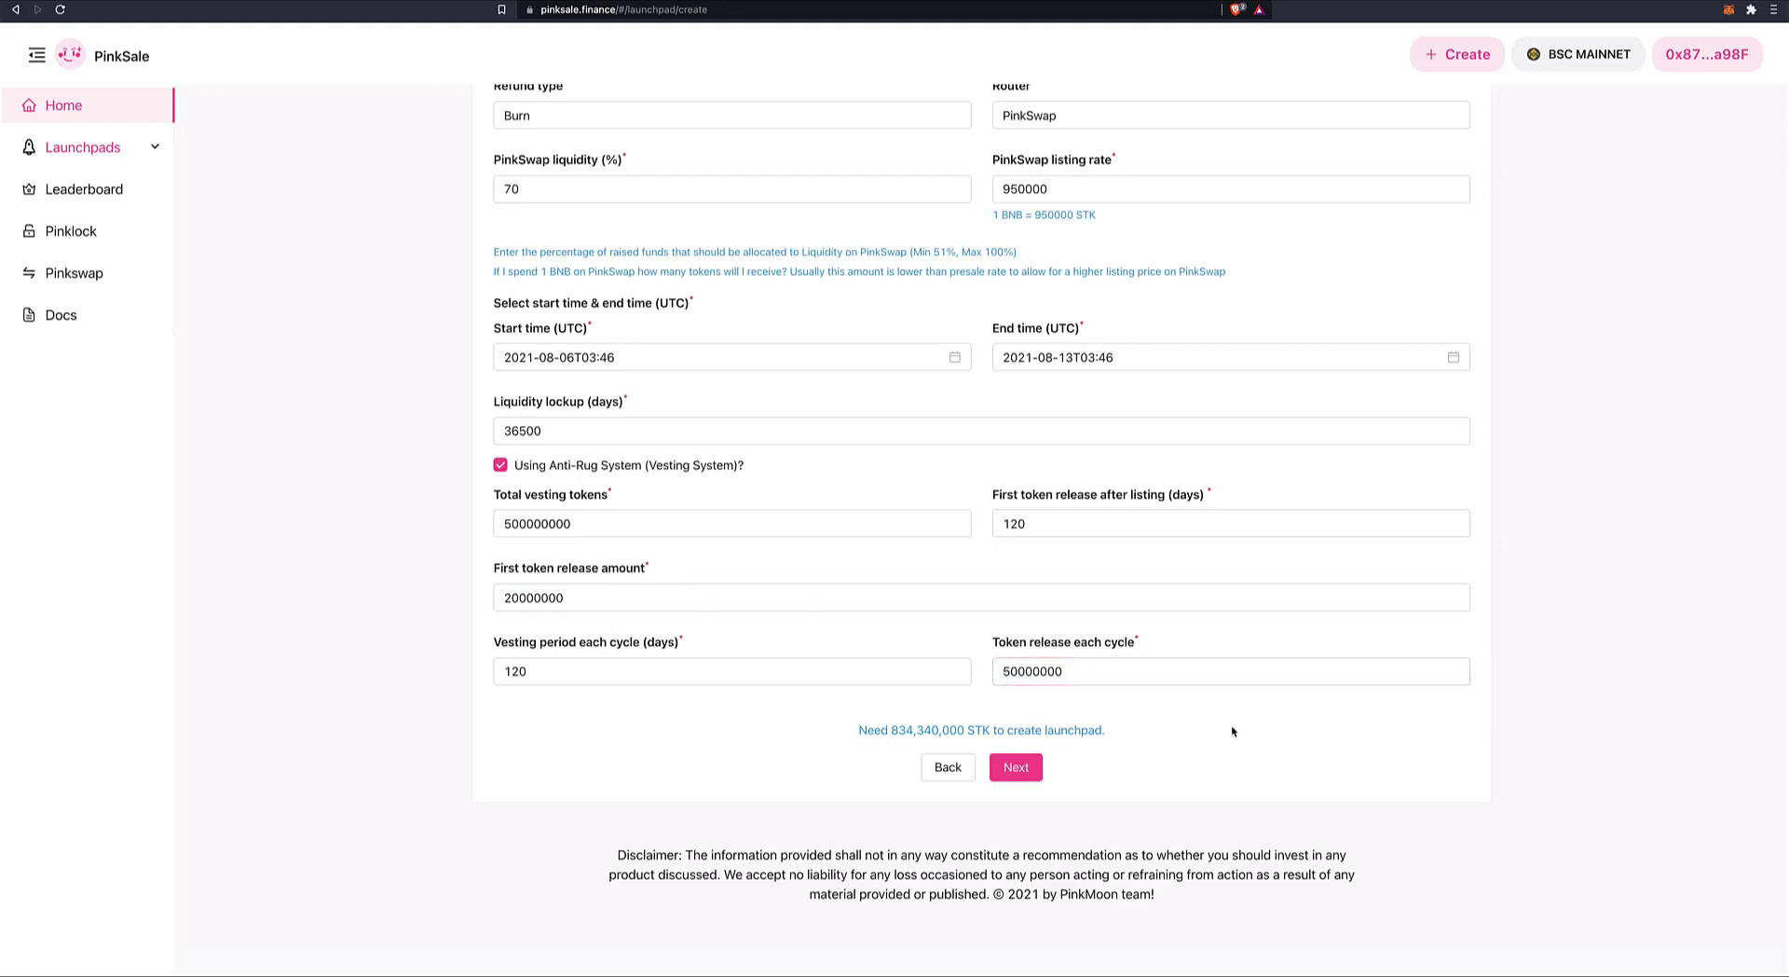
Step: Scroll the form to review the vesting settings: 500000000 total, 20000000 first, 50000000 per 120 days
scroll(1118, 610, up, 1)
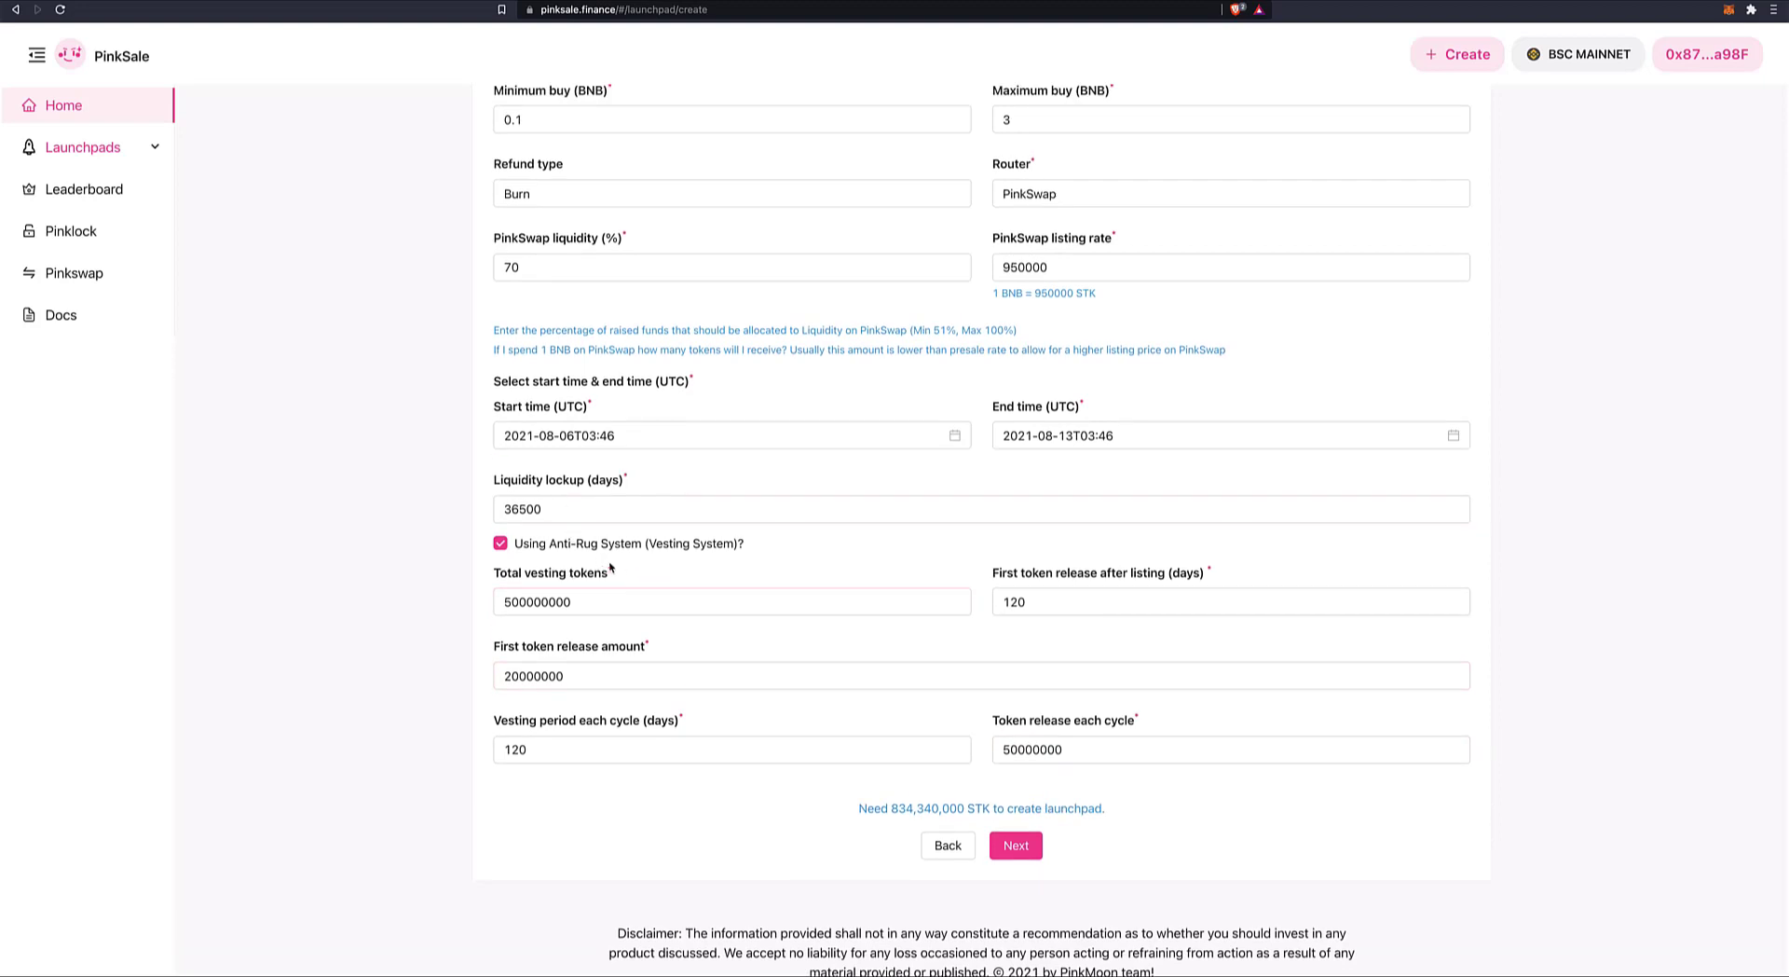
scroll(828, 641, down, 1)
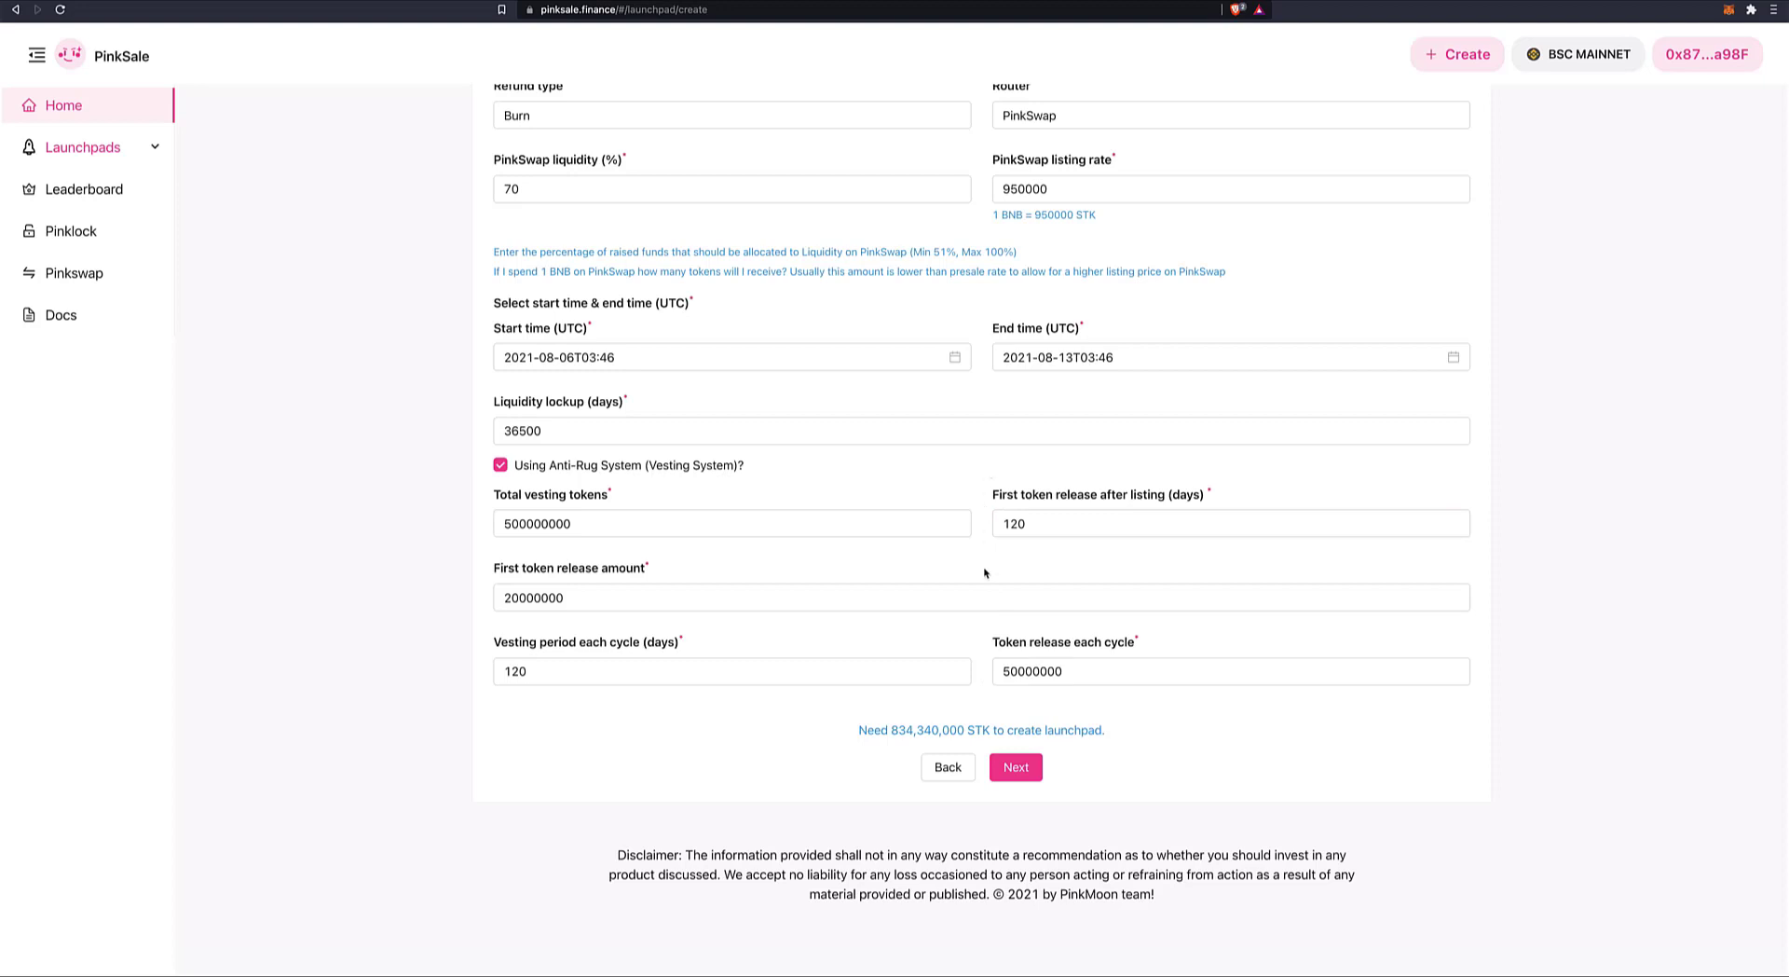
Step: Advance to the Additional Info step and copy the Canva logo link from Notes
click(1017, 768)
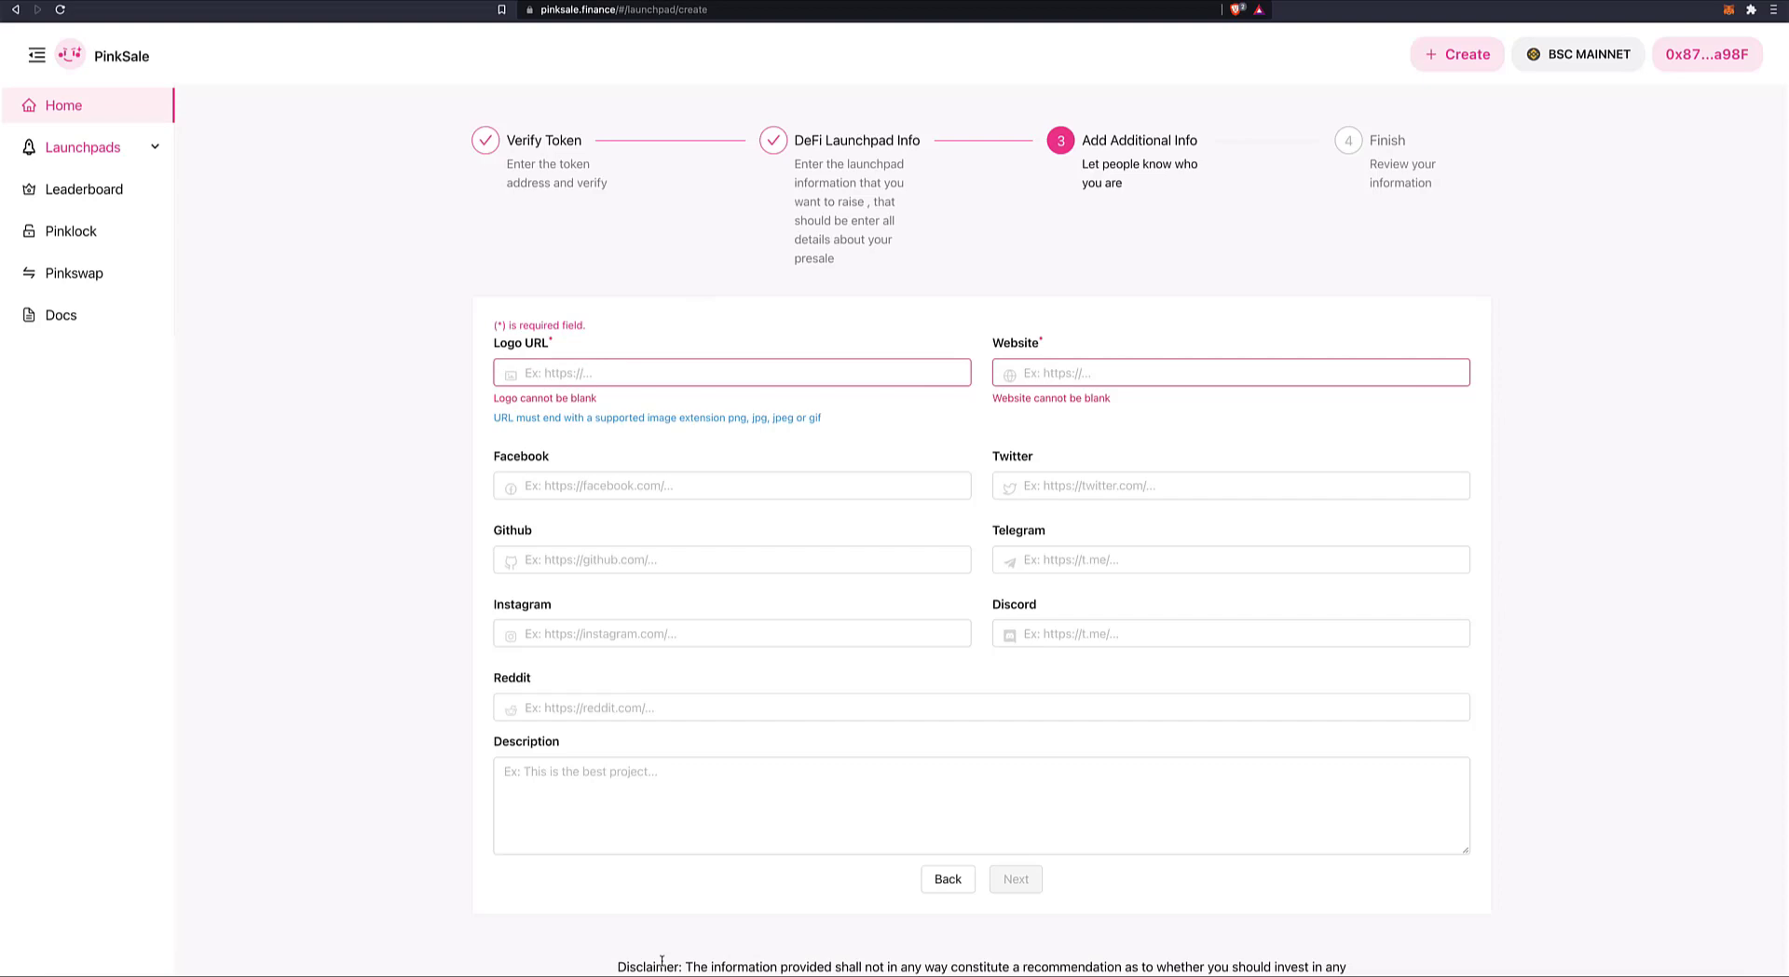
mouse_move(296, 964)
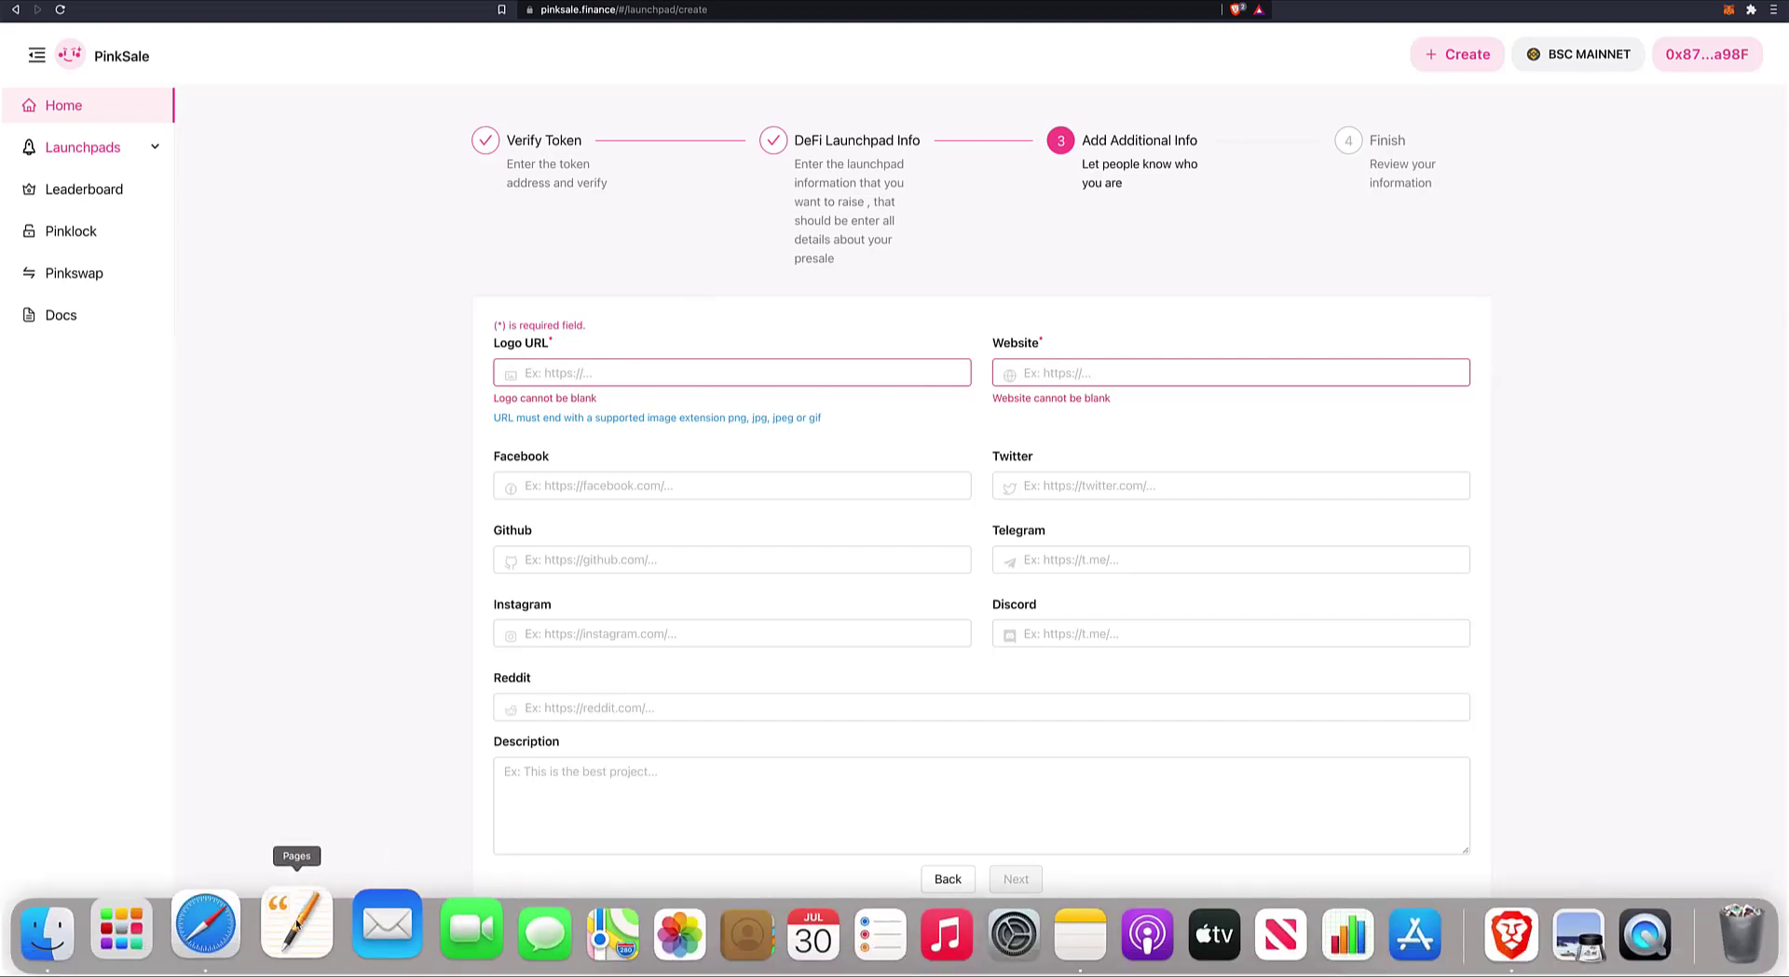
click(1030, 932)
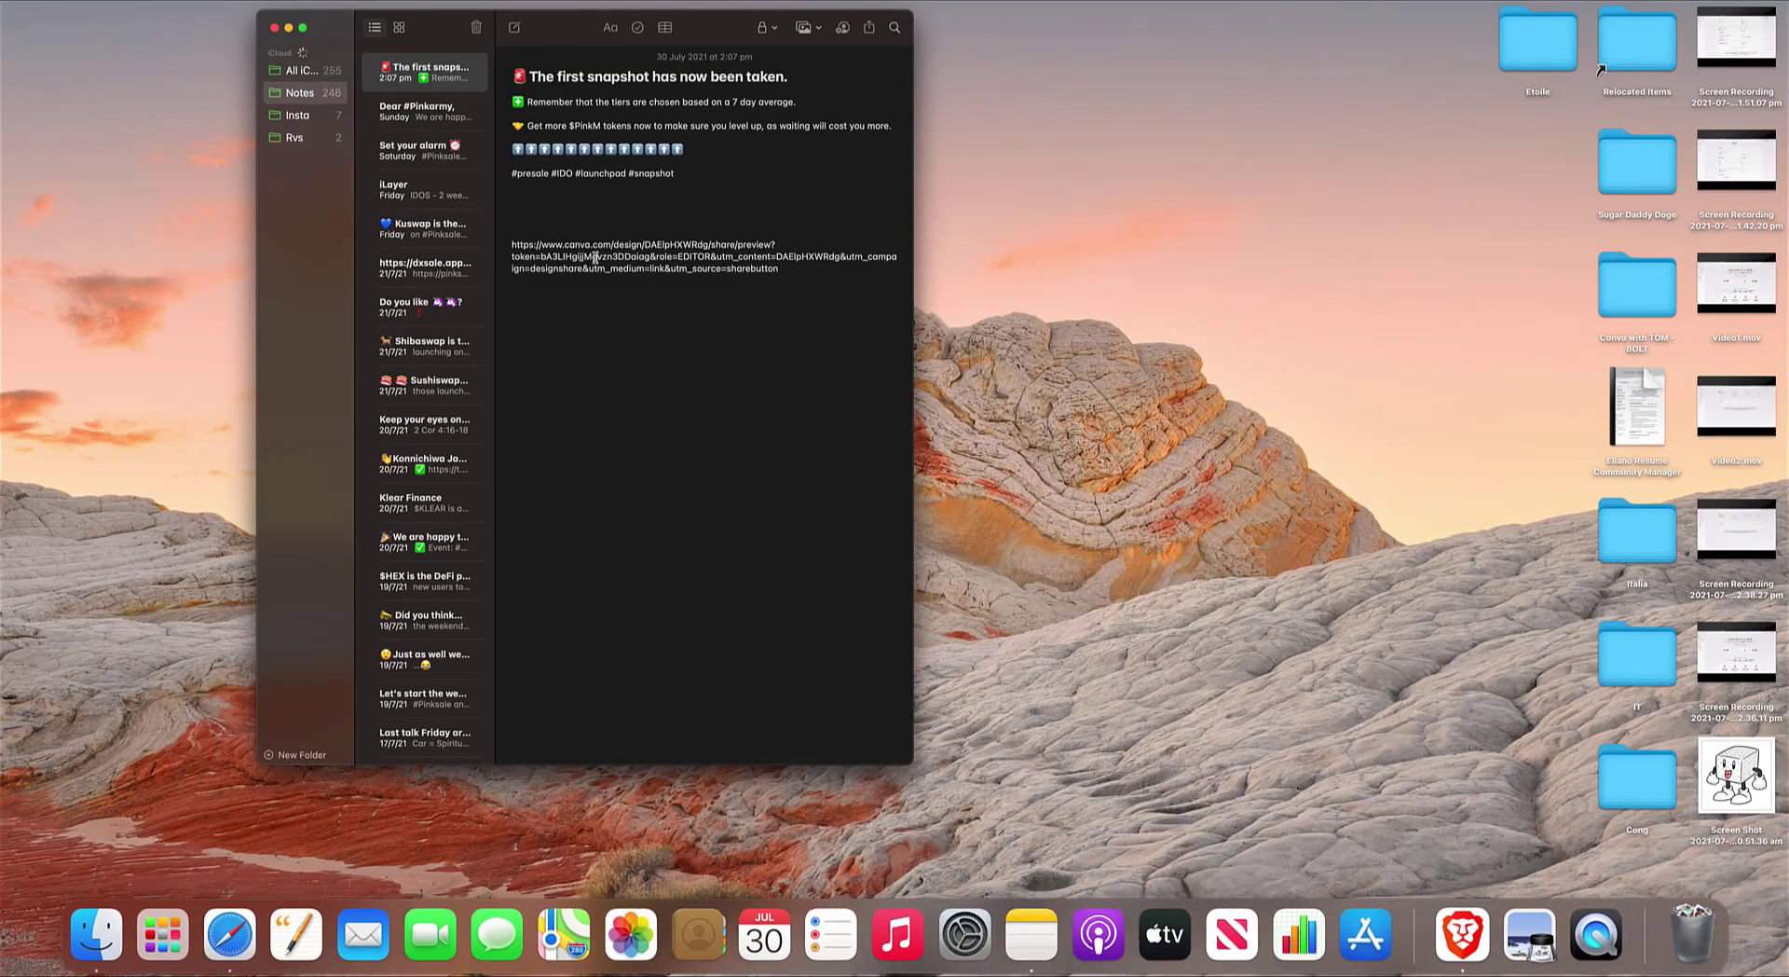
triple_click(596, 256)
right_click(596, 257)
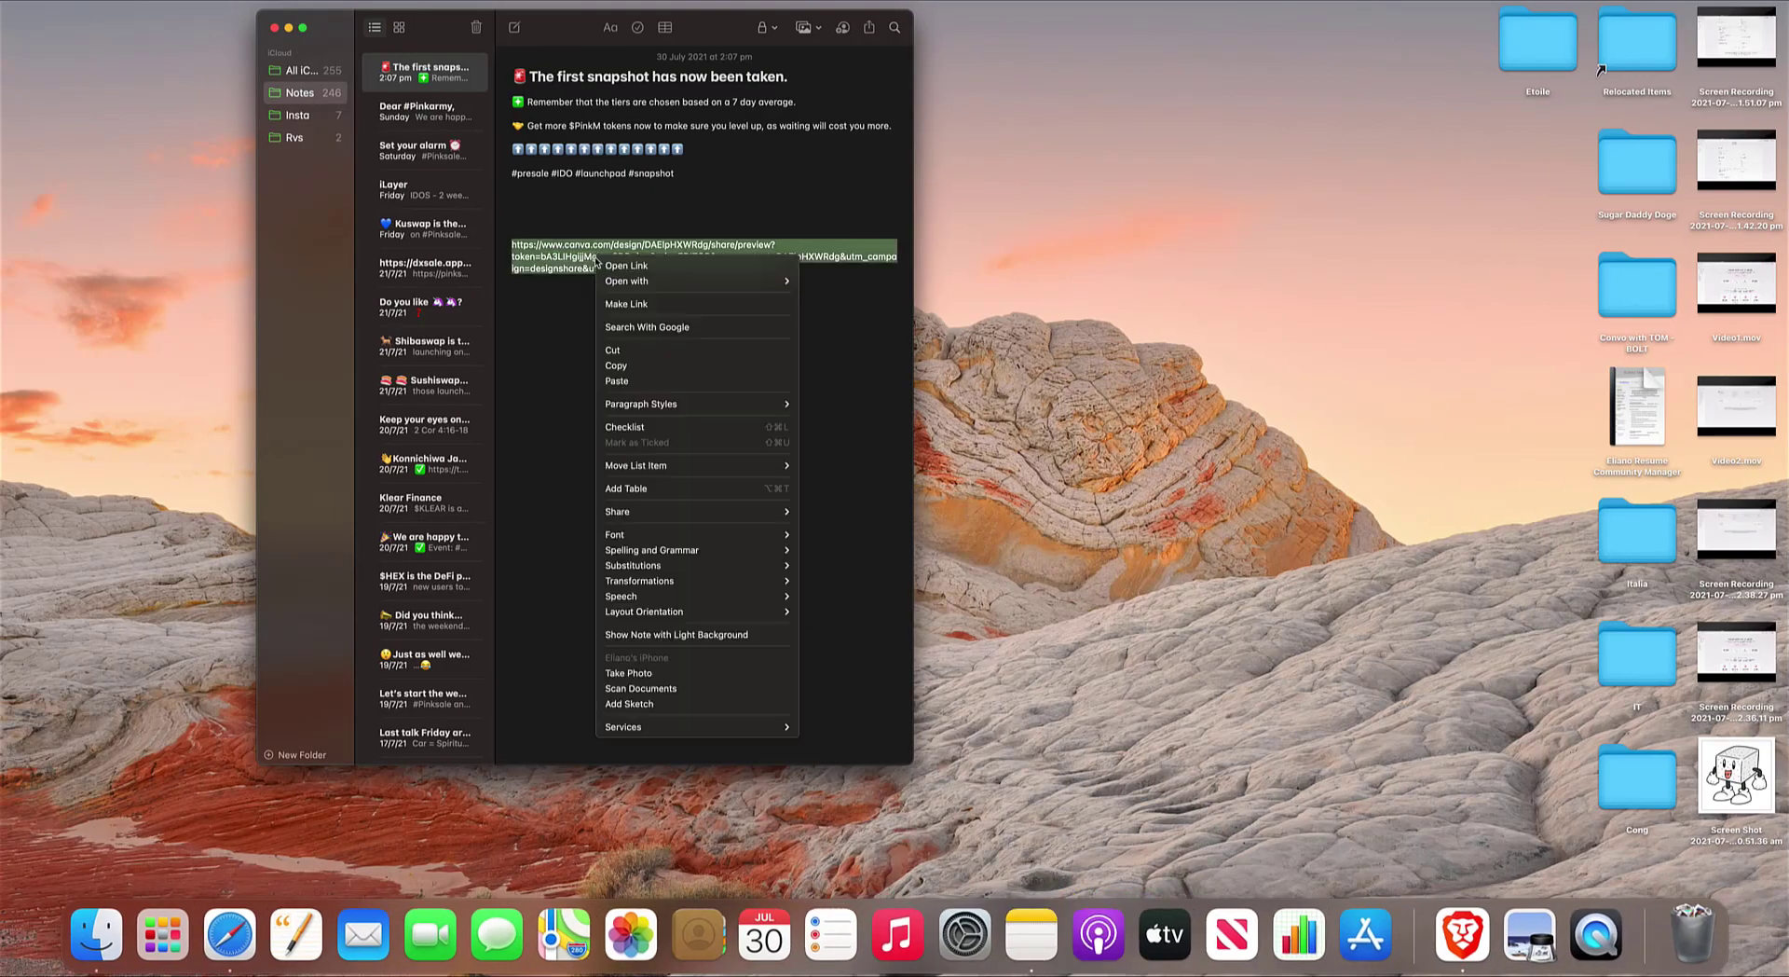
click(622, 366)
Step: Paste the copied Canva link into the Logo URL field
click(1461, 934)
click(591, 372)
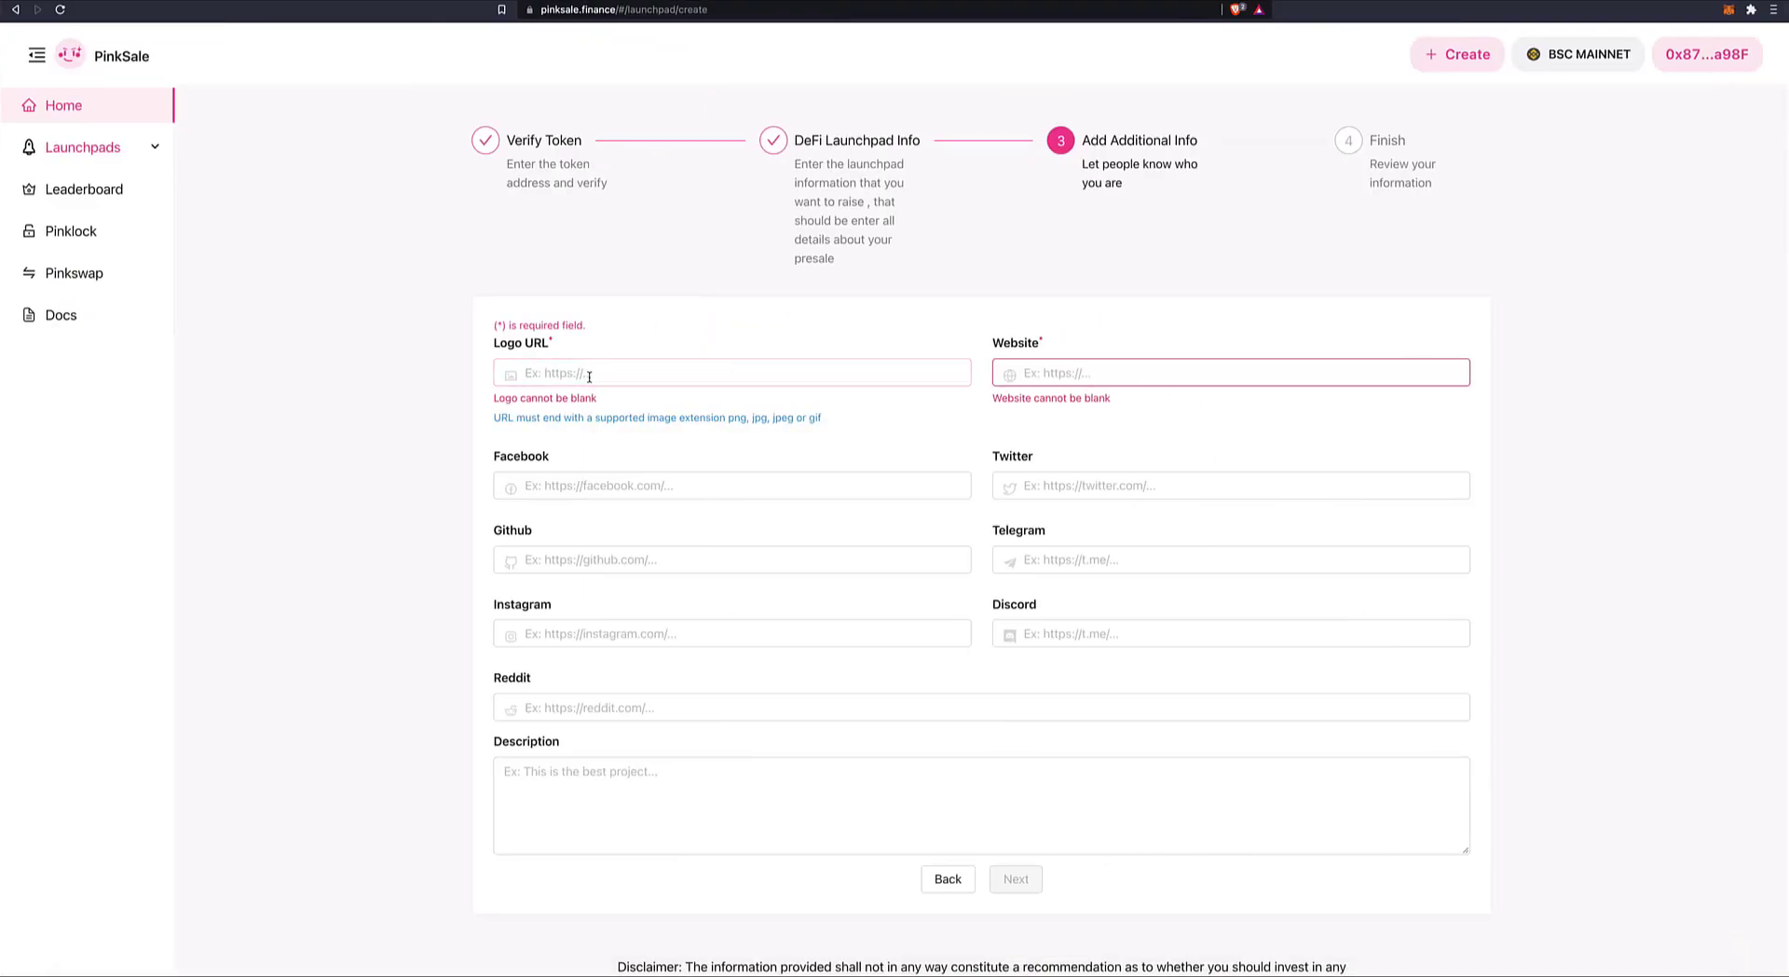
right_click(591, 373)
click(625, 478)
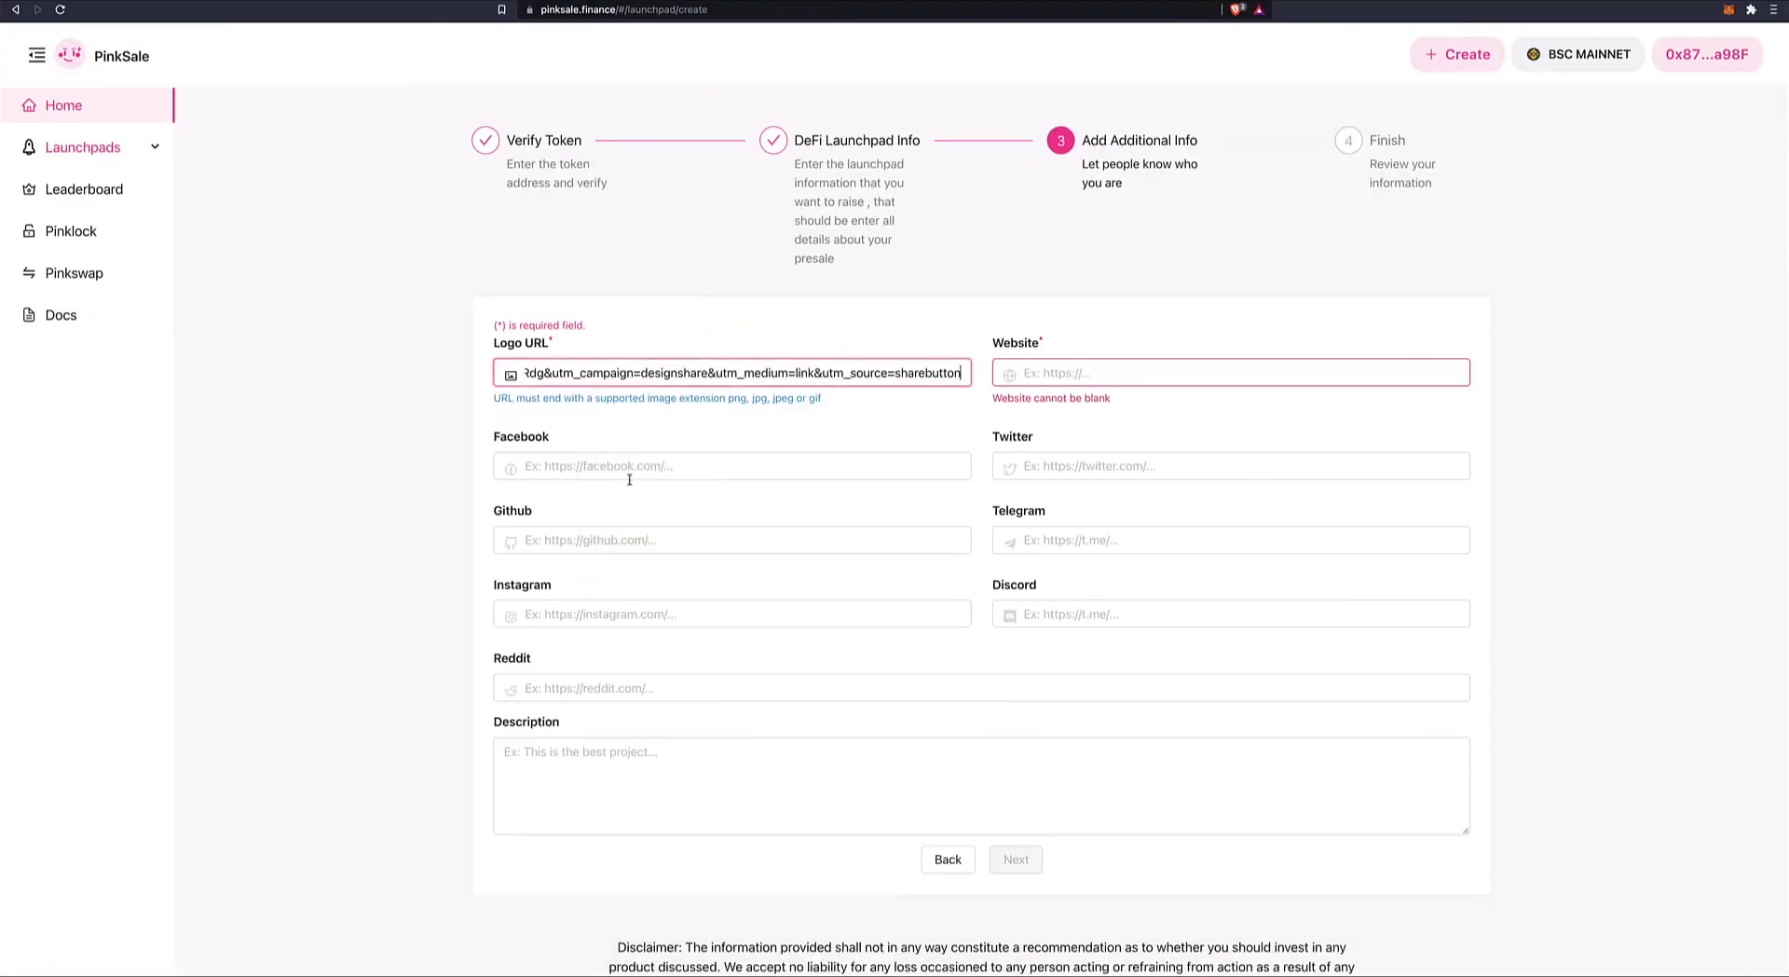
click(1111, 372)
key(Down)
key(Return)
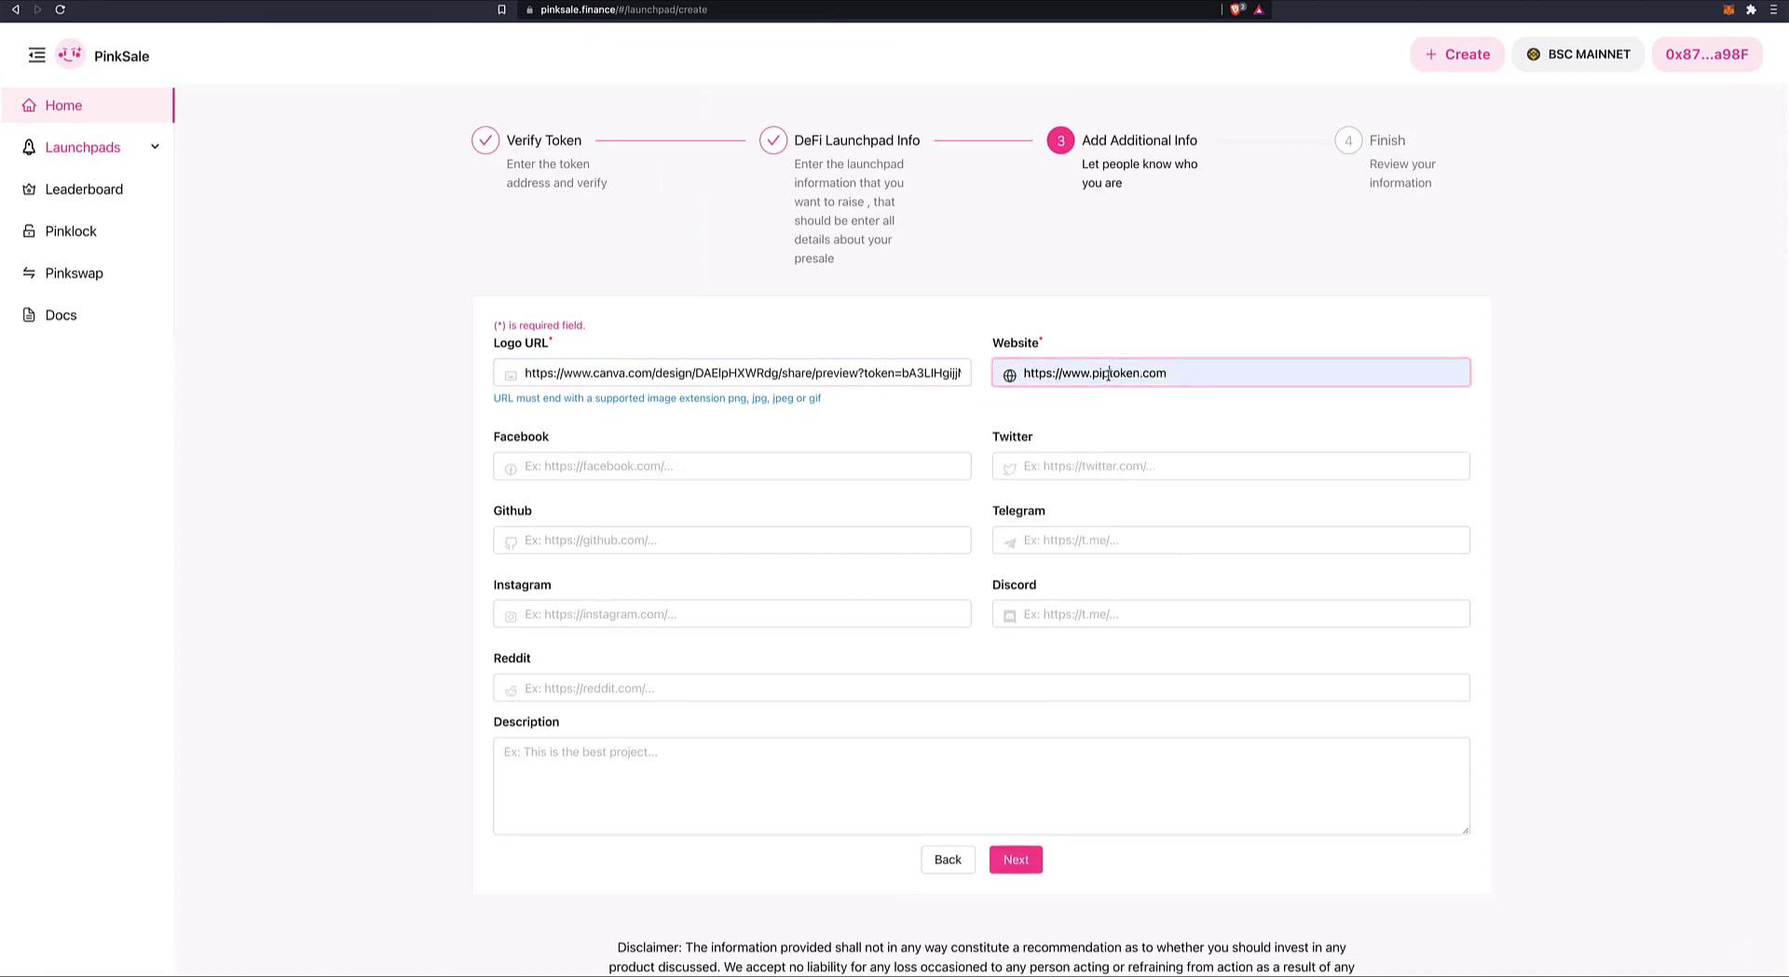
click(1112, 372)
key(BackSpace)
key(BackSpace)
key(BackSpace)
text(saul)
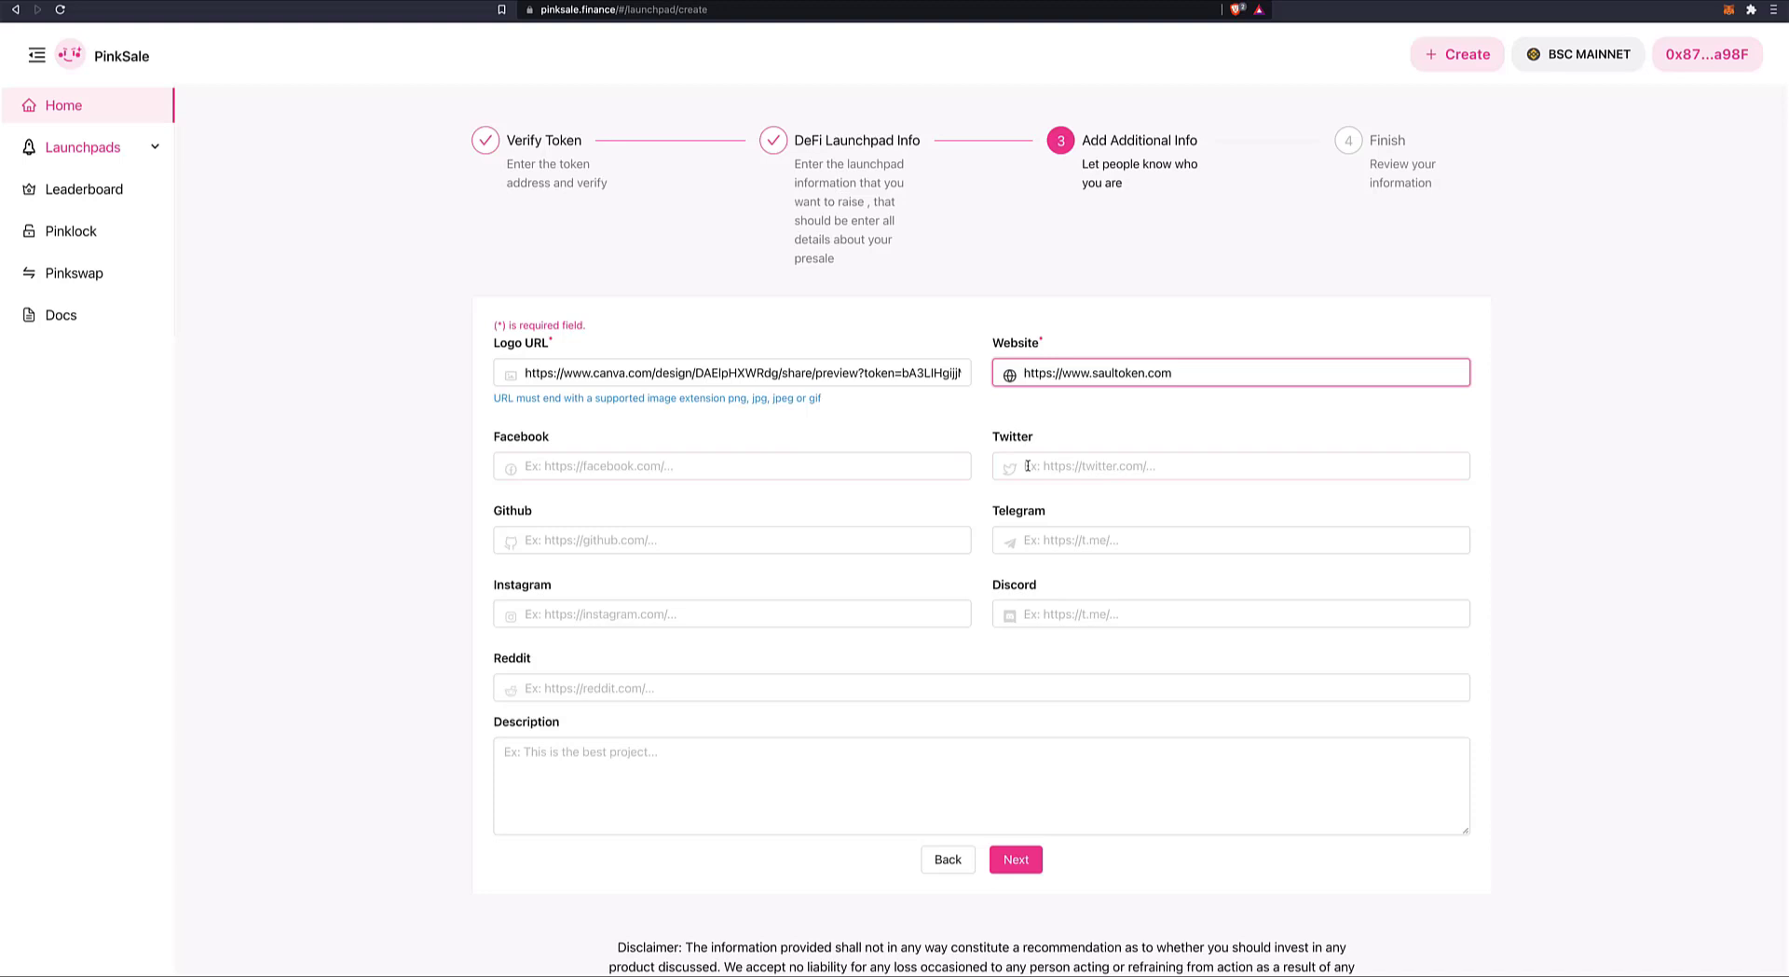
click(1131, 466)
key(Down)
key(Return)
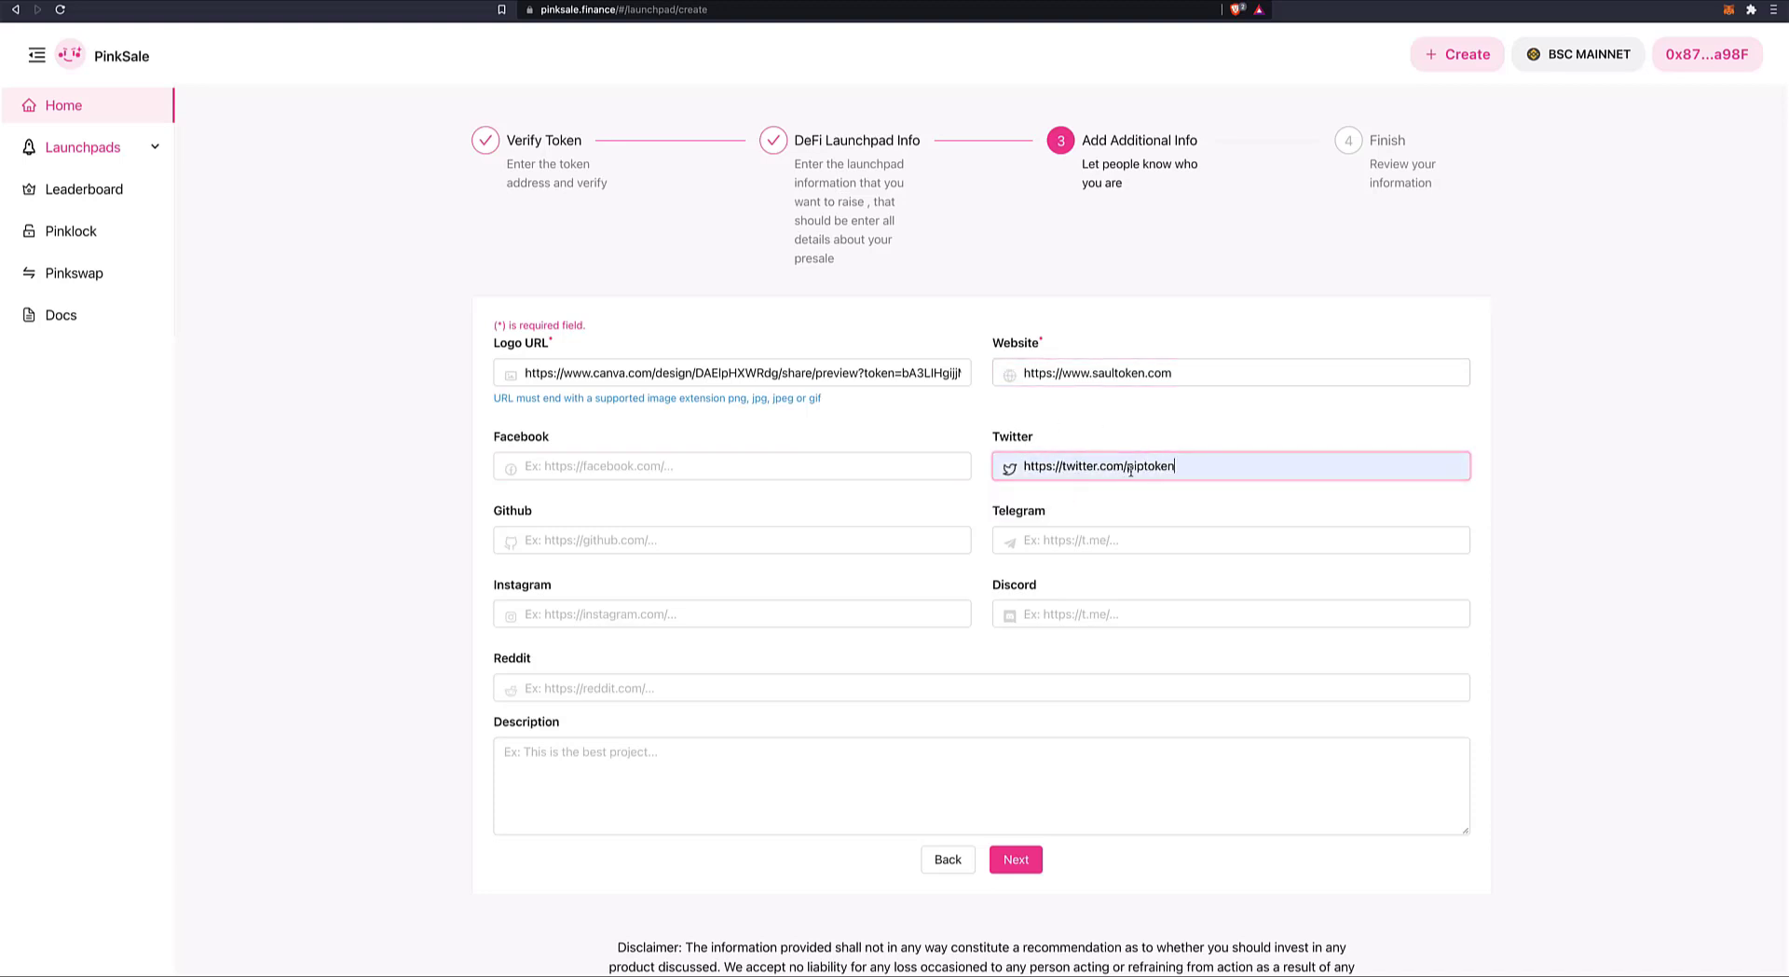
click(1147, 466)
key(BackSpace)
key(BackSpace)
key(BackSpace)
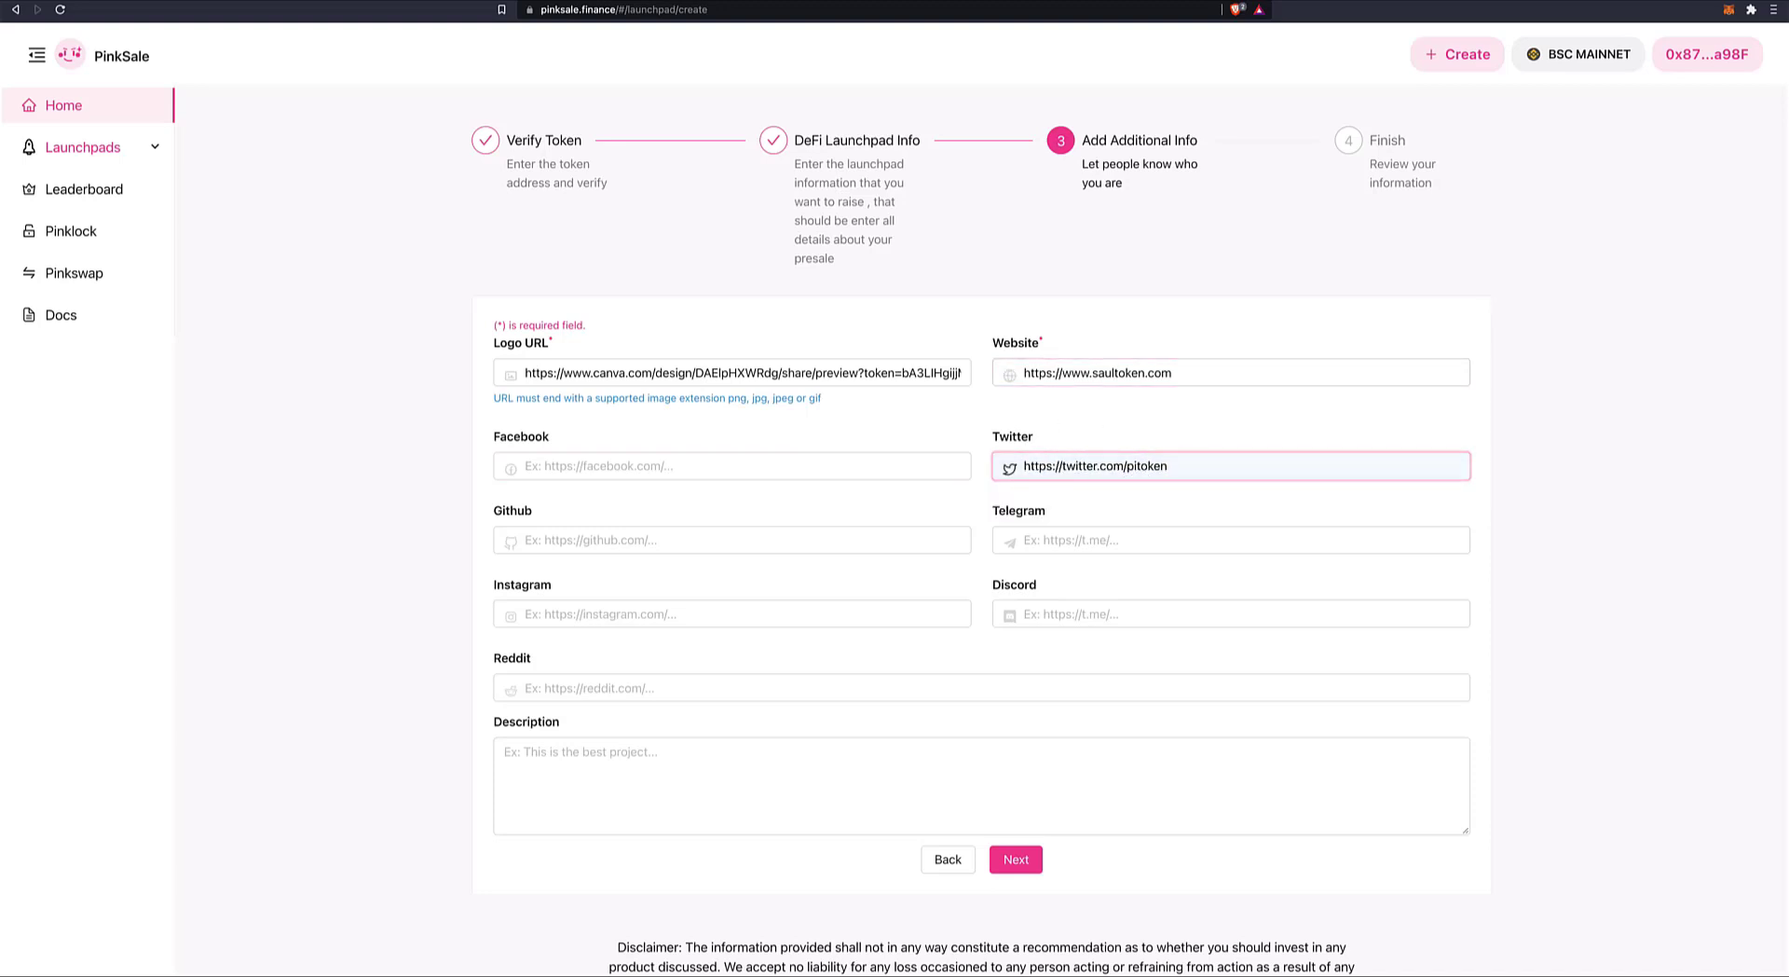
text(saul)
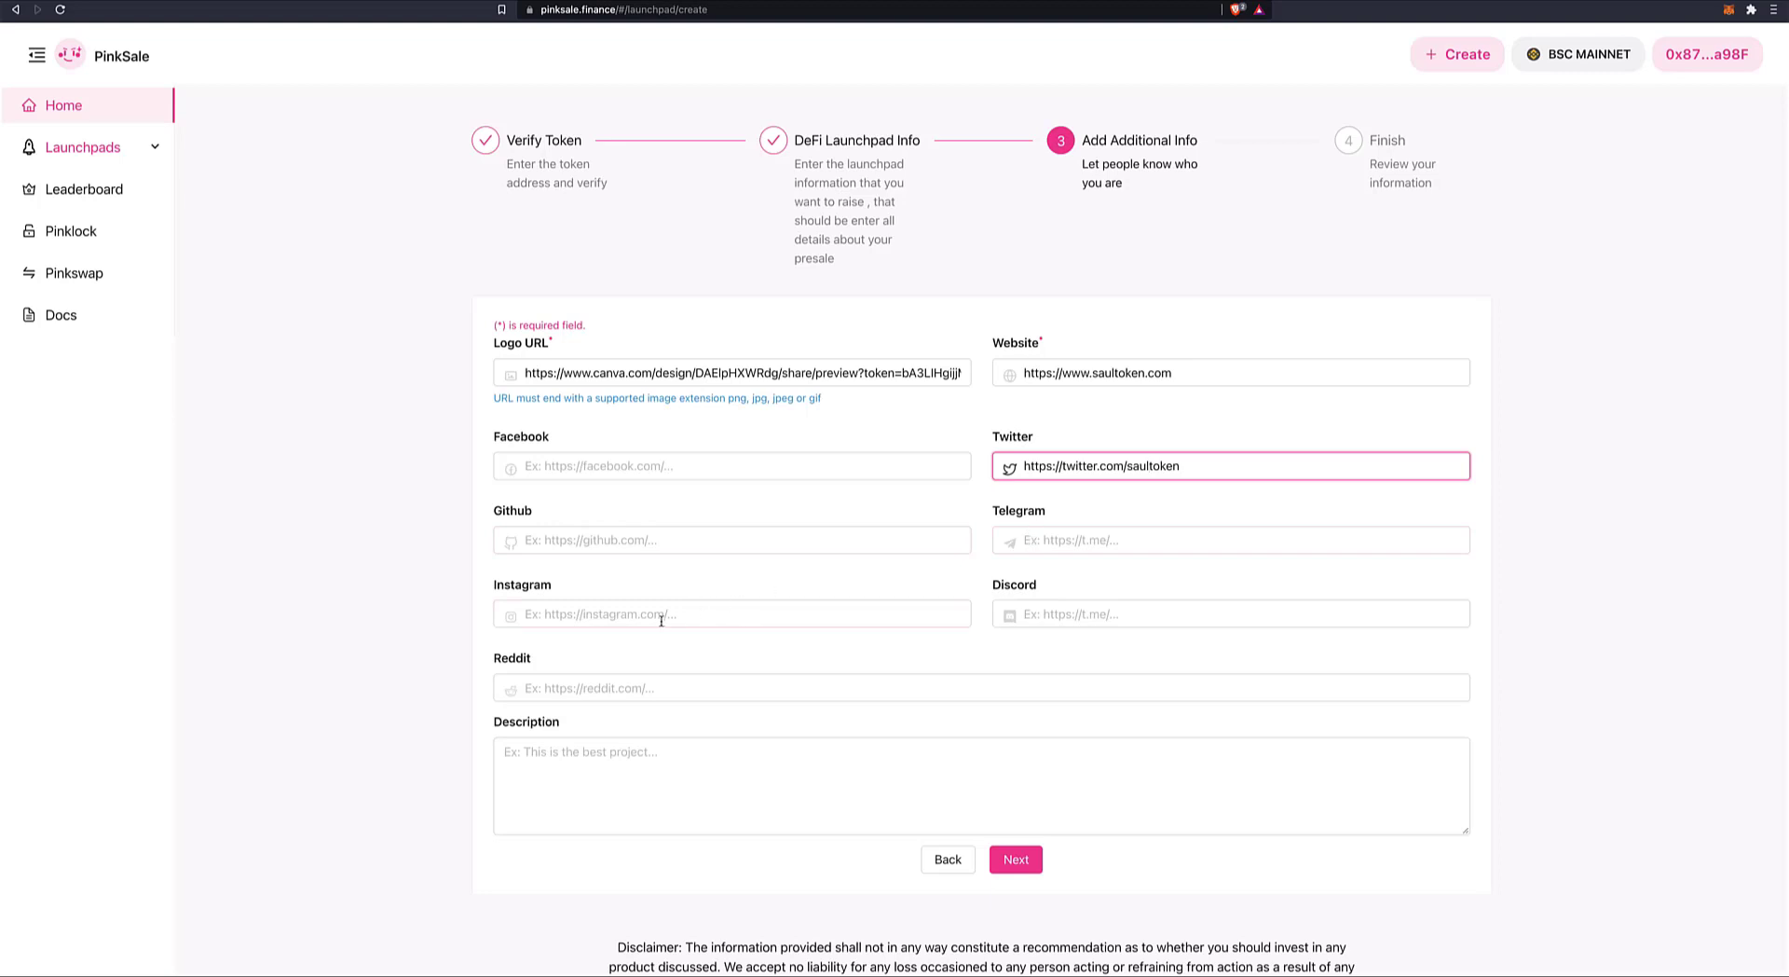
Step: Replace the pasted link in Description with 'This is the first token to reward its holder with gold nuggets. Spend and earn with Saul Token.'
right_click(570, 747)
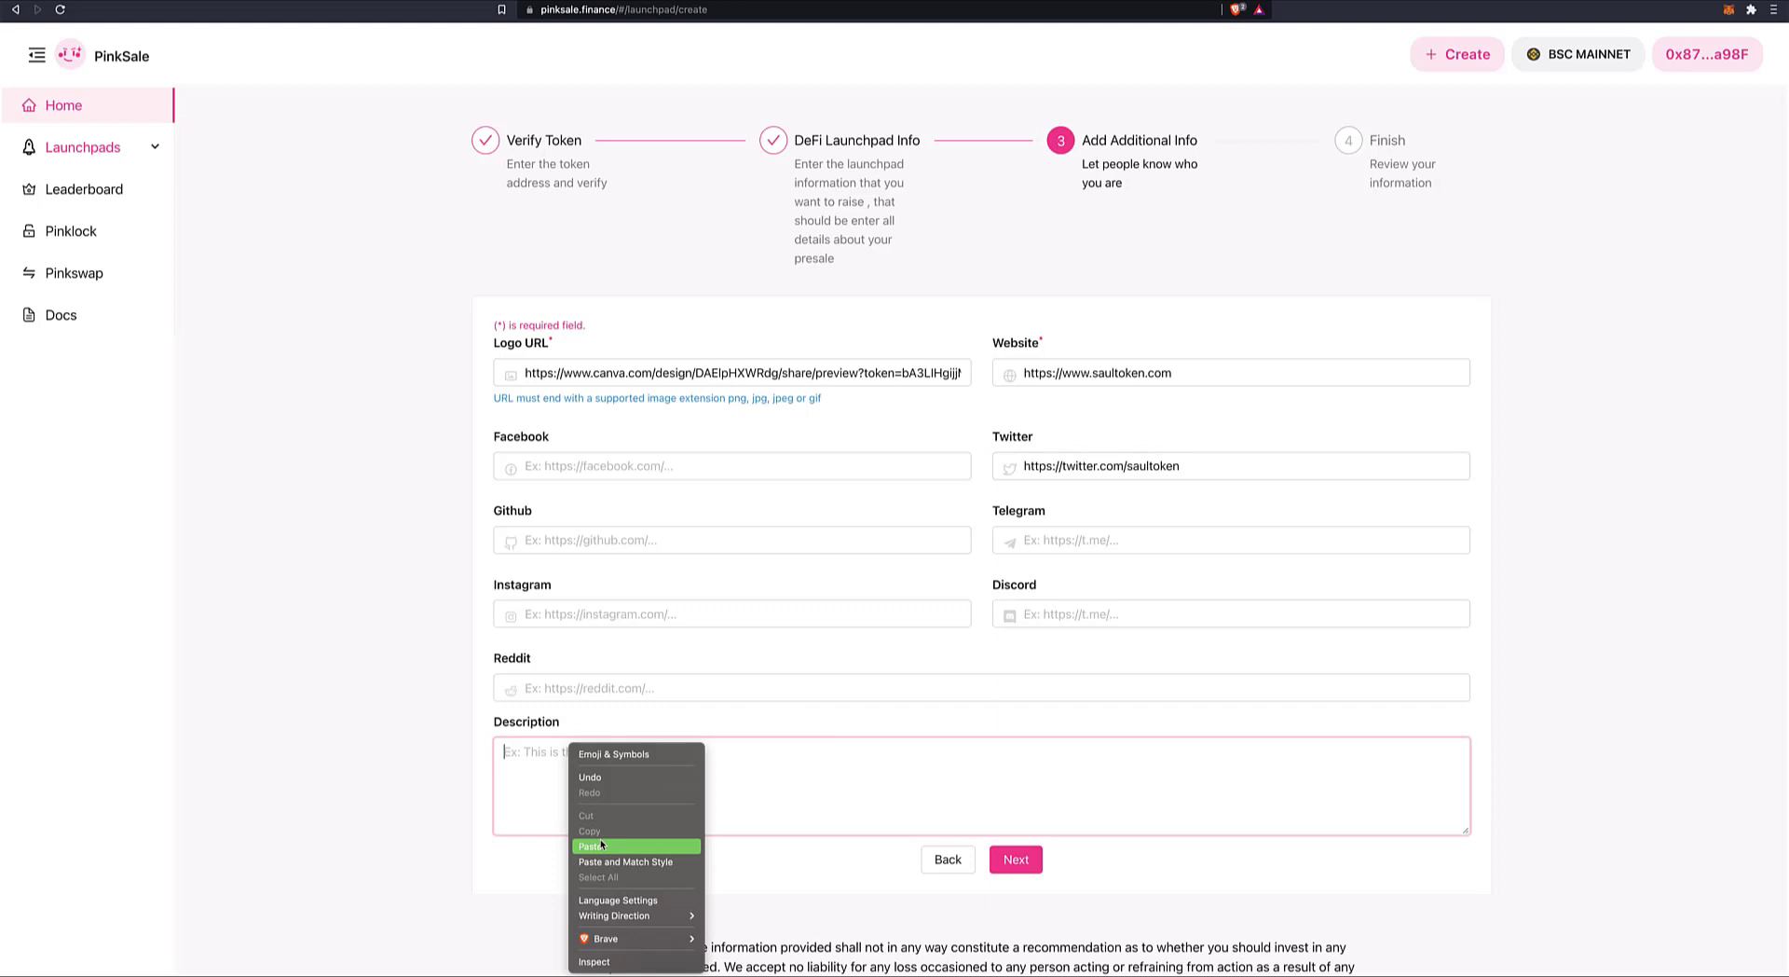
click(600, 845)
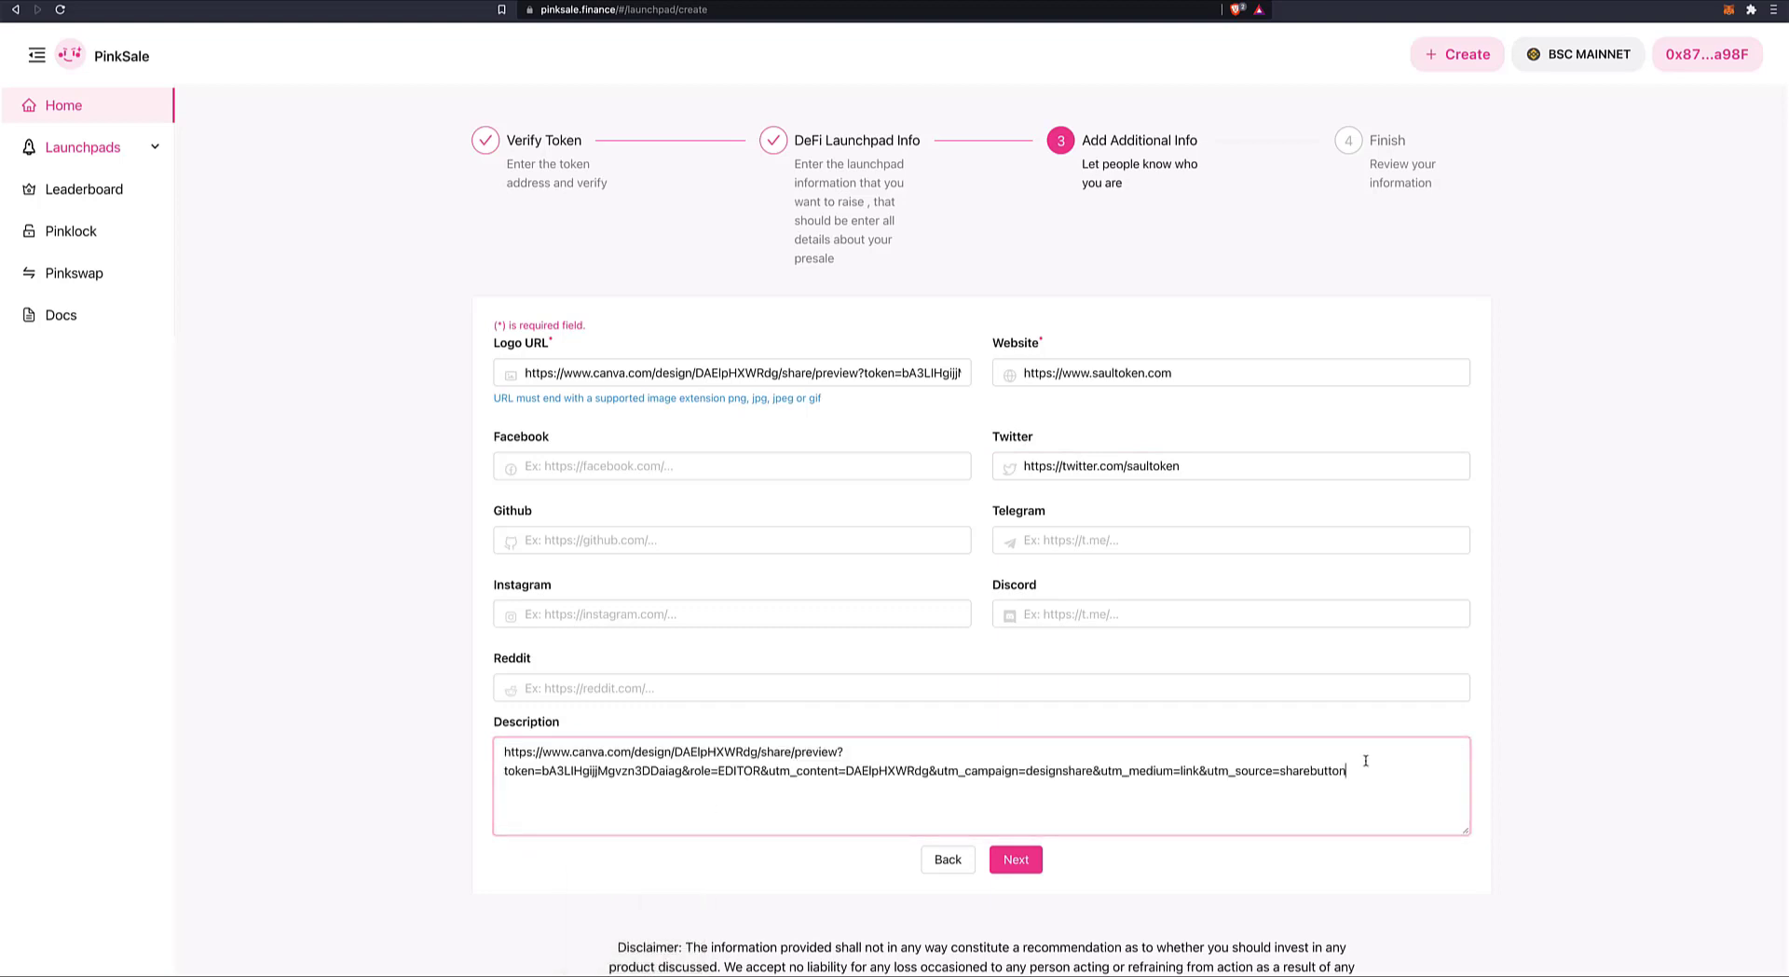
drag(1356, 769, 496, 757)
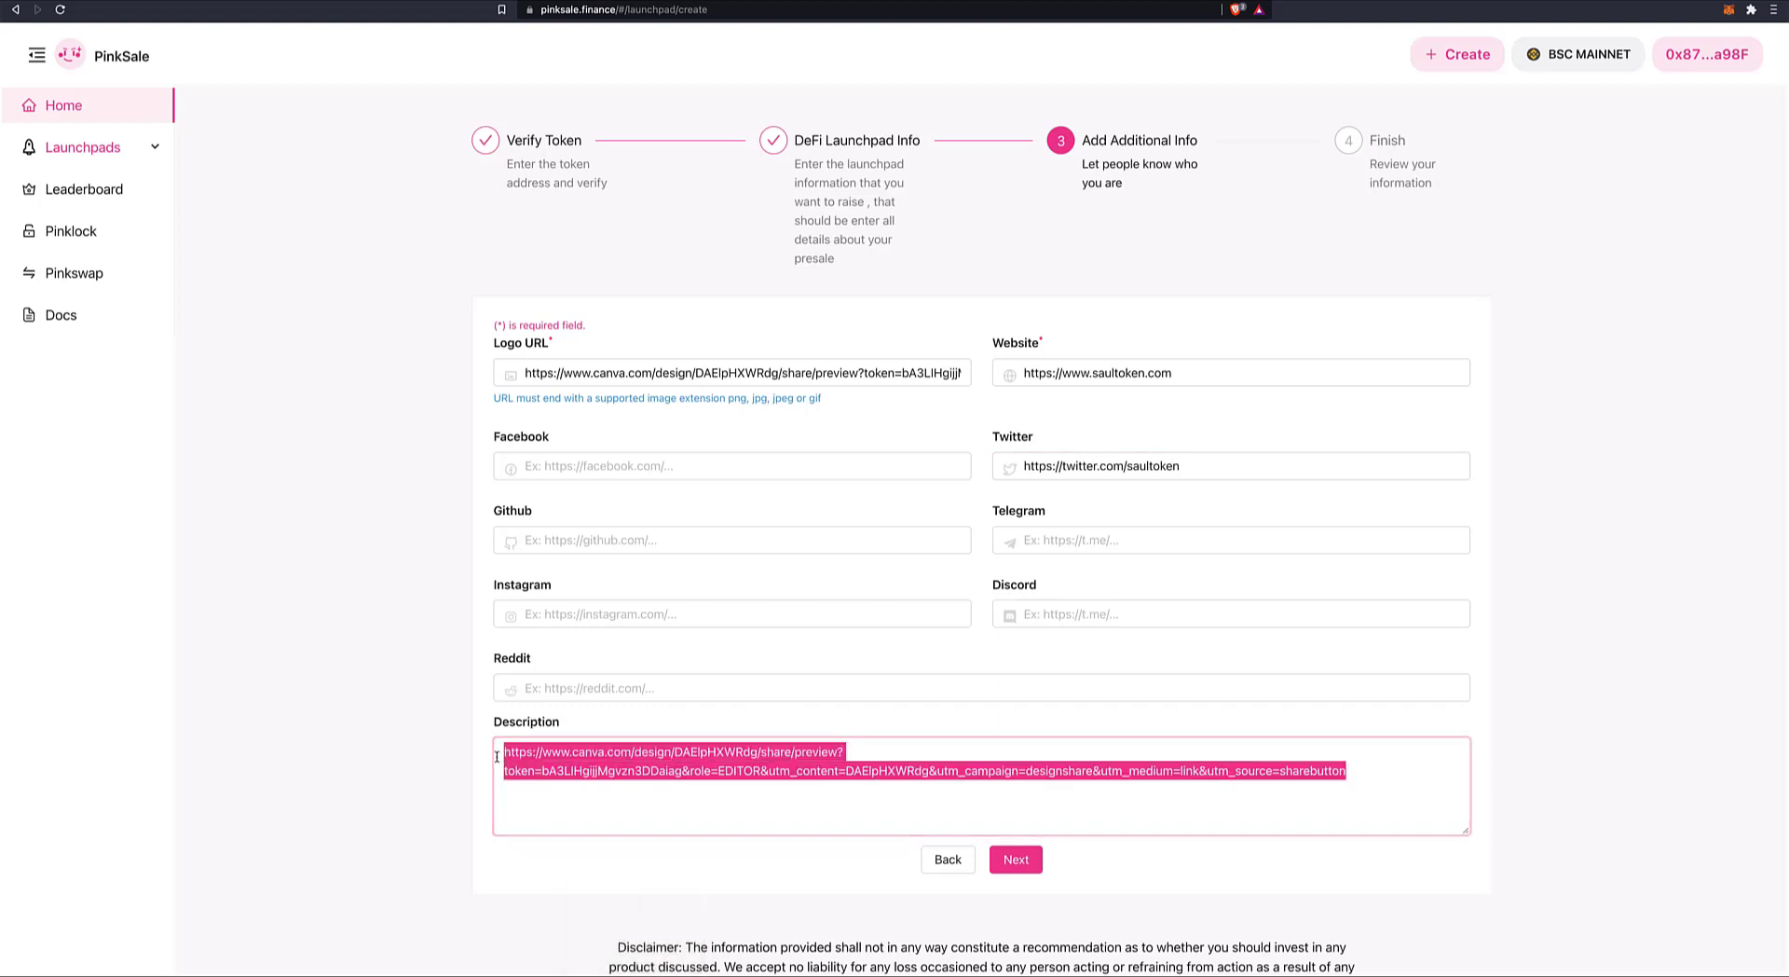
key(BackSpace)
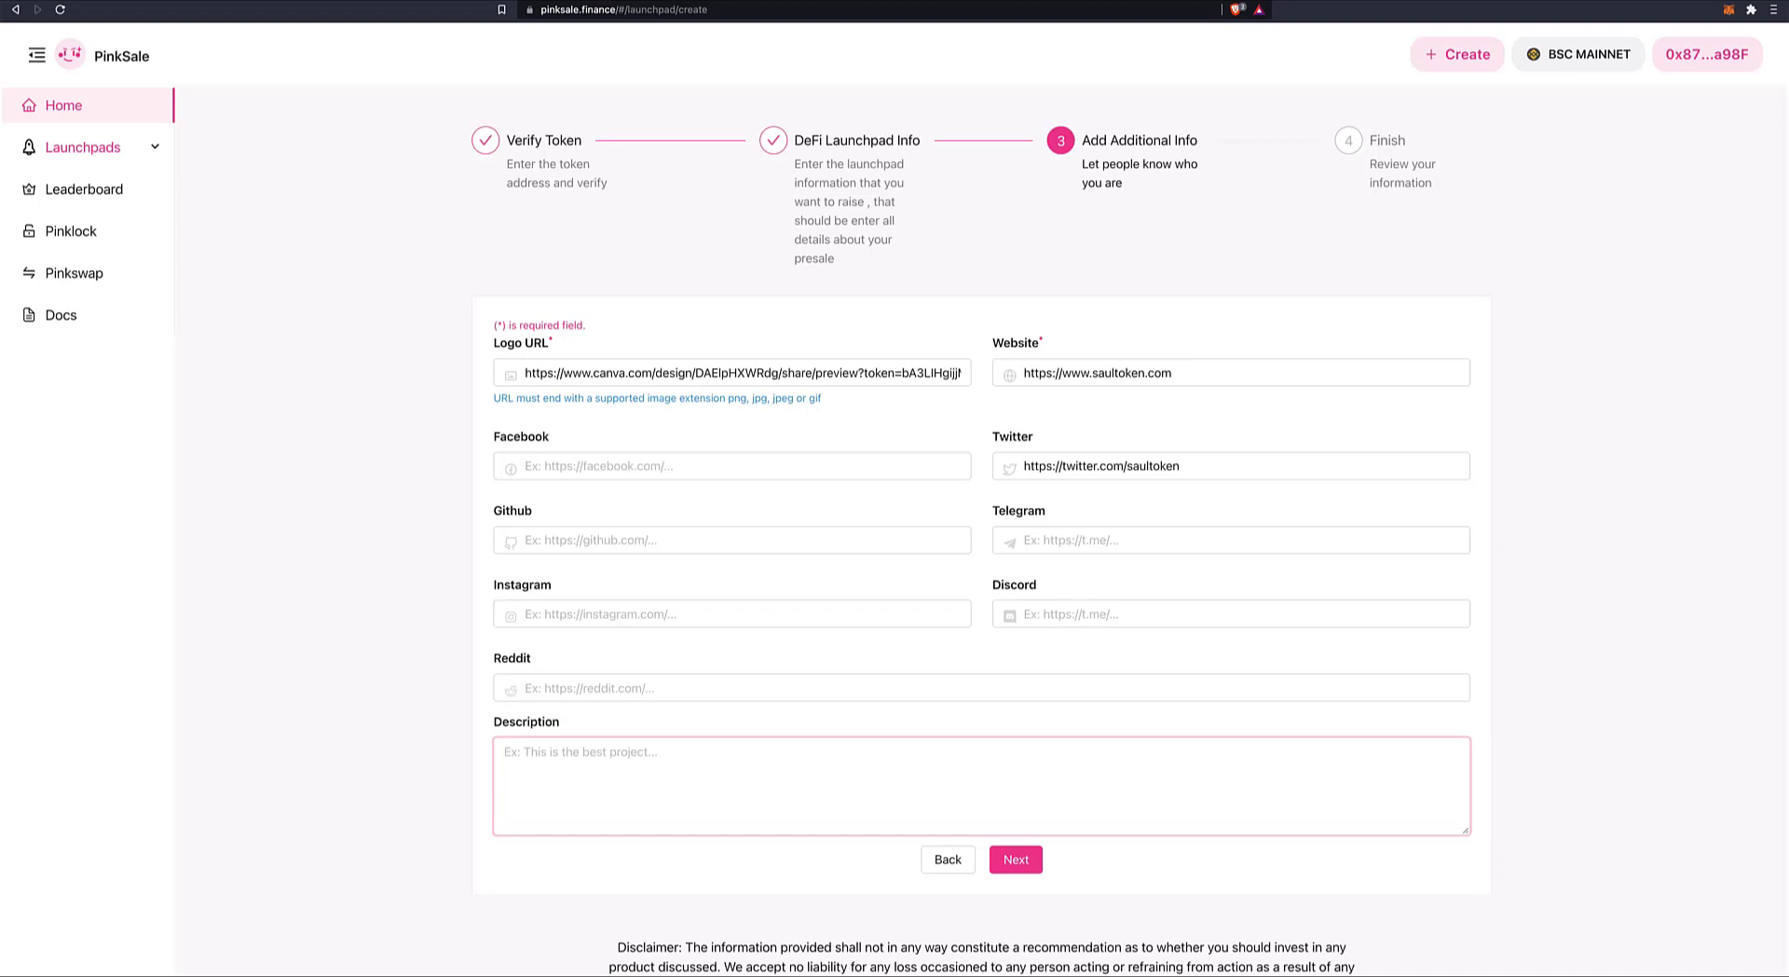
text(This i)
text(s the first )
text(token to )
text(rea)
text(w)
text(ard its )
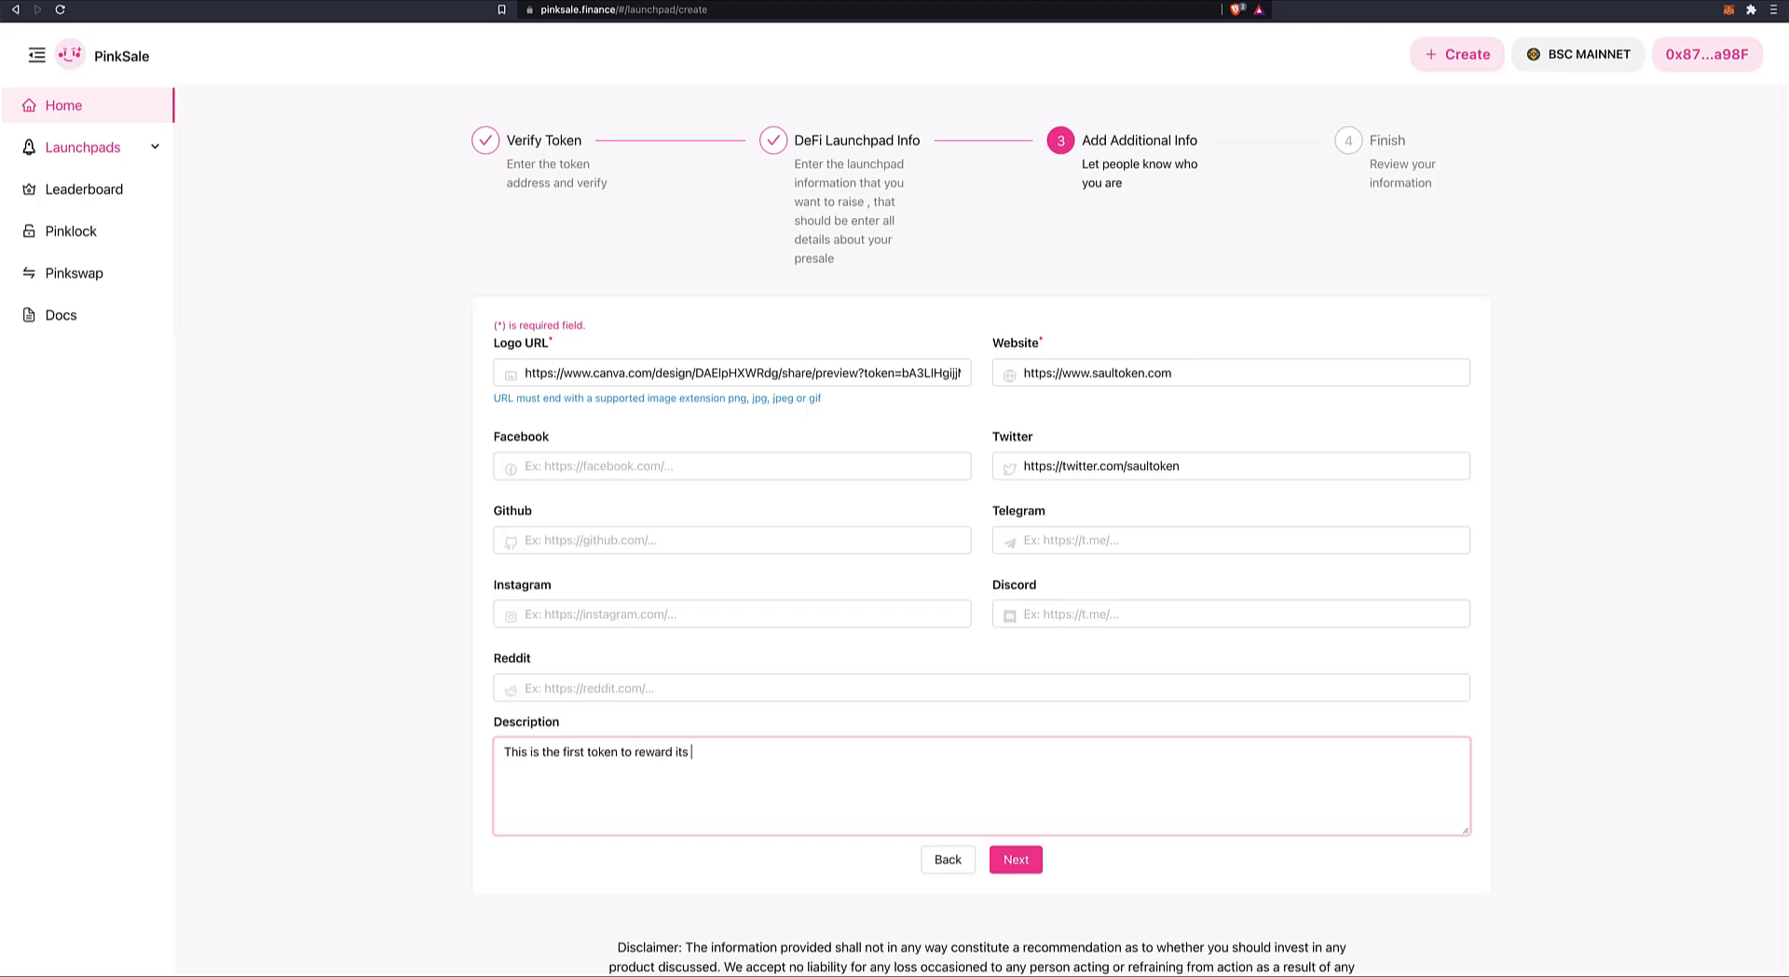
text(holder wi)
text(th gold )
text(nuggets.)
text(Spe)
text(nd and e)
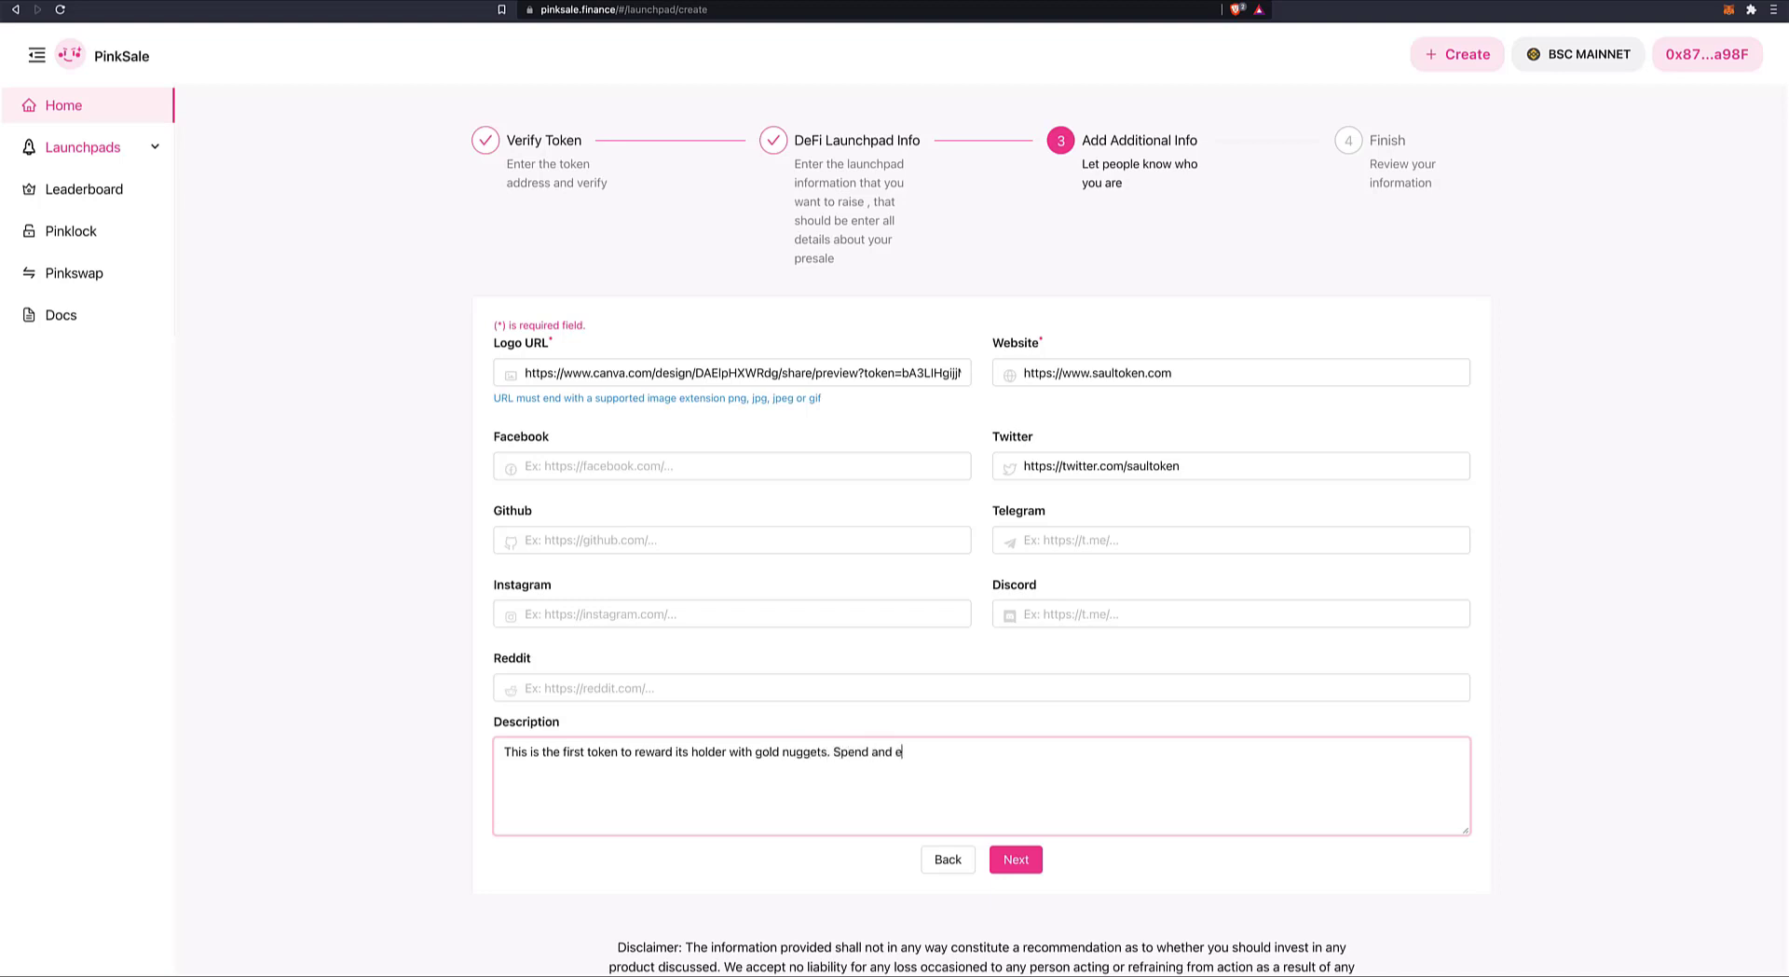
text(arn with Sau)
text(l Token.)
scroll(1038, 764, down, 1)
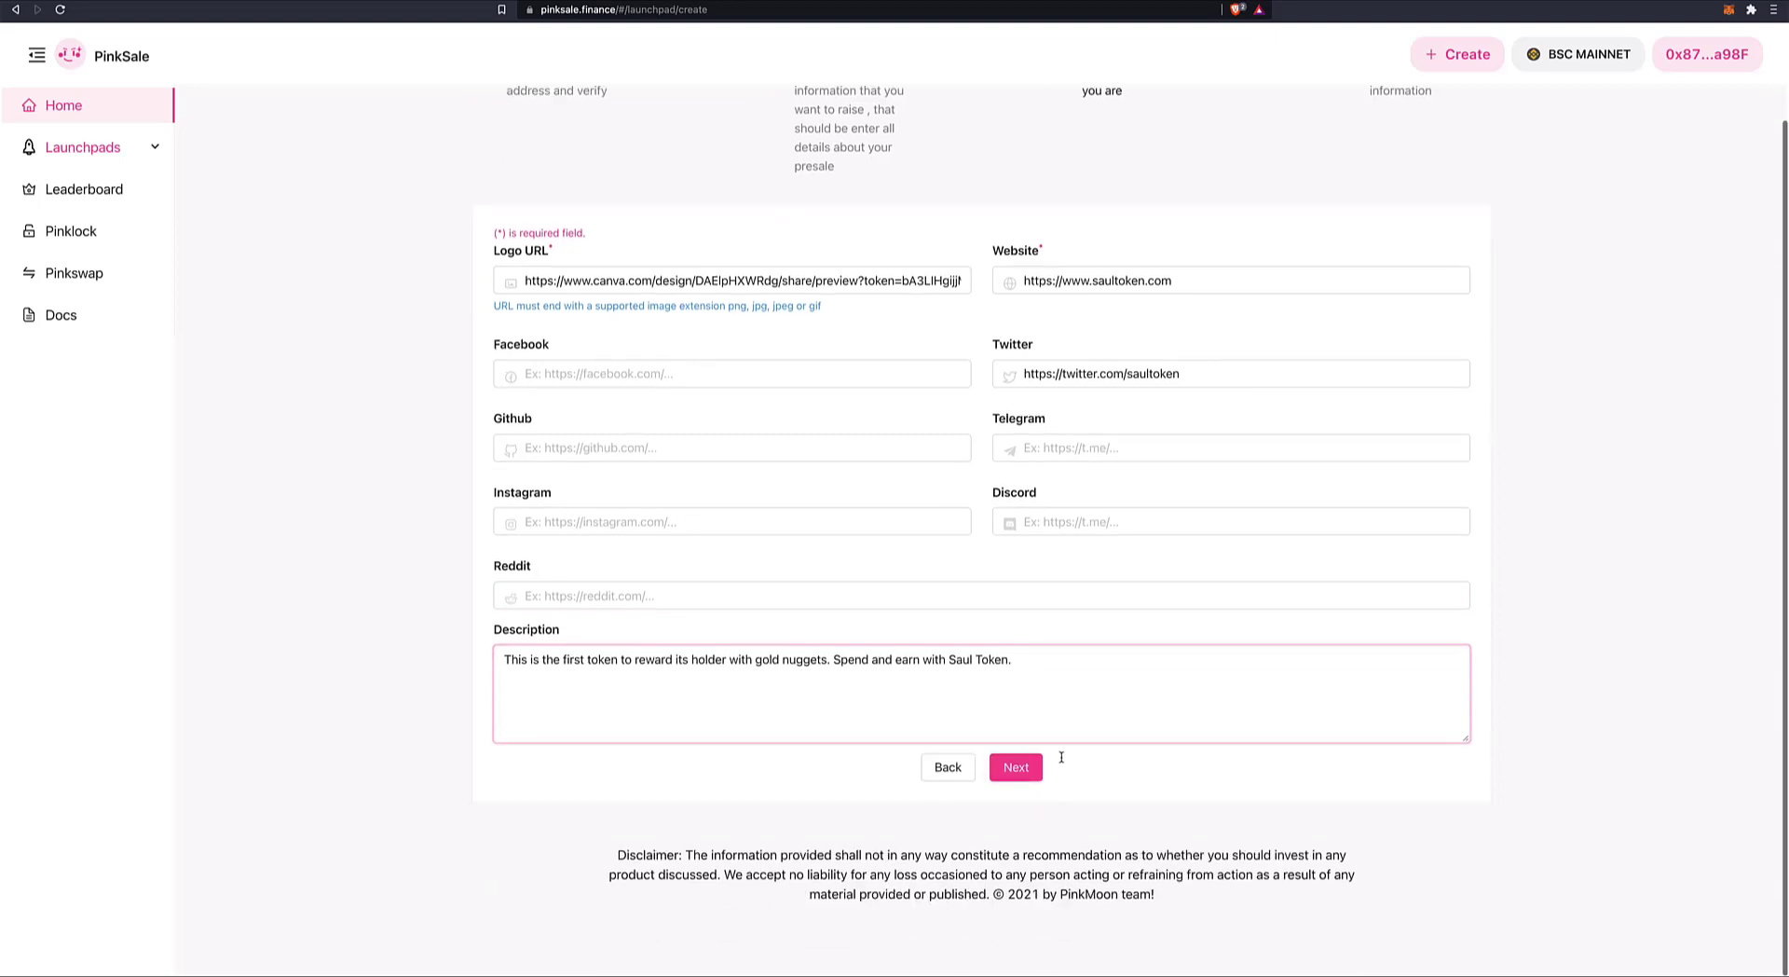
Step: Proceed to the Finish review and scroll down to the 128-character description error
click(1014, 769)
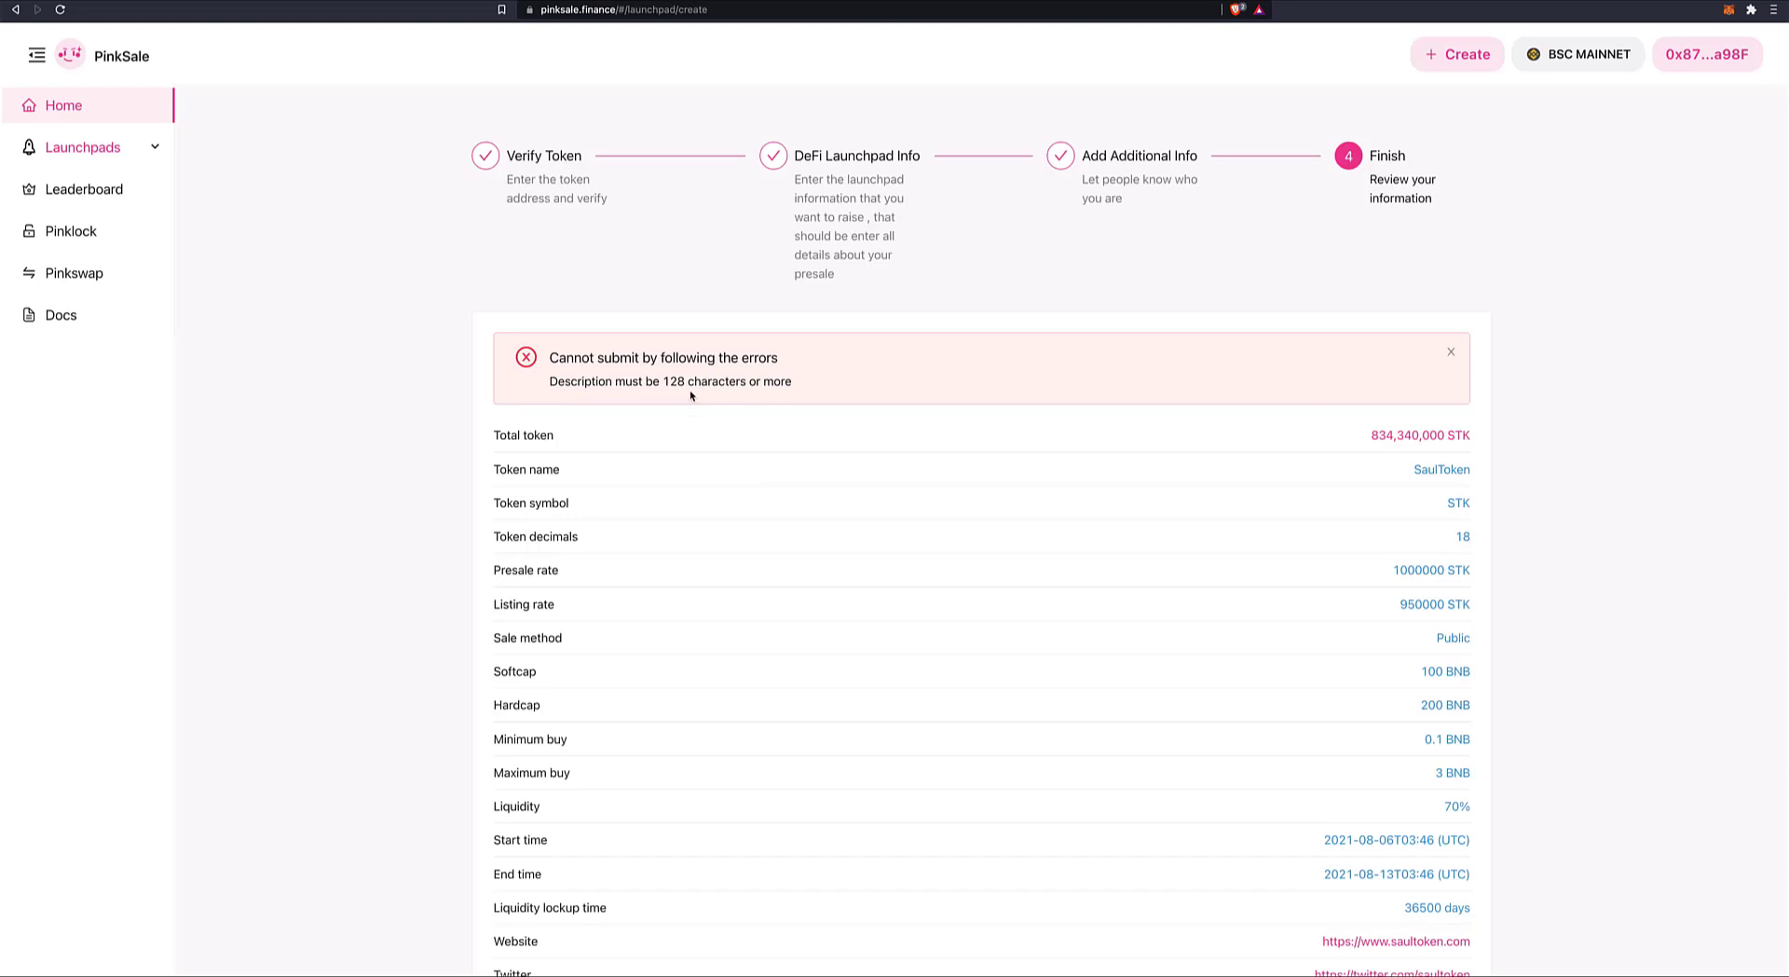
scroll(690, 396, down, 1)
scroll(699, 396, down, 1)
scroll(701, 396, down, 3)
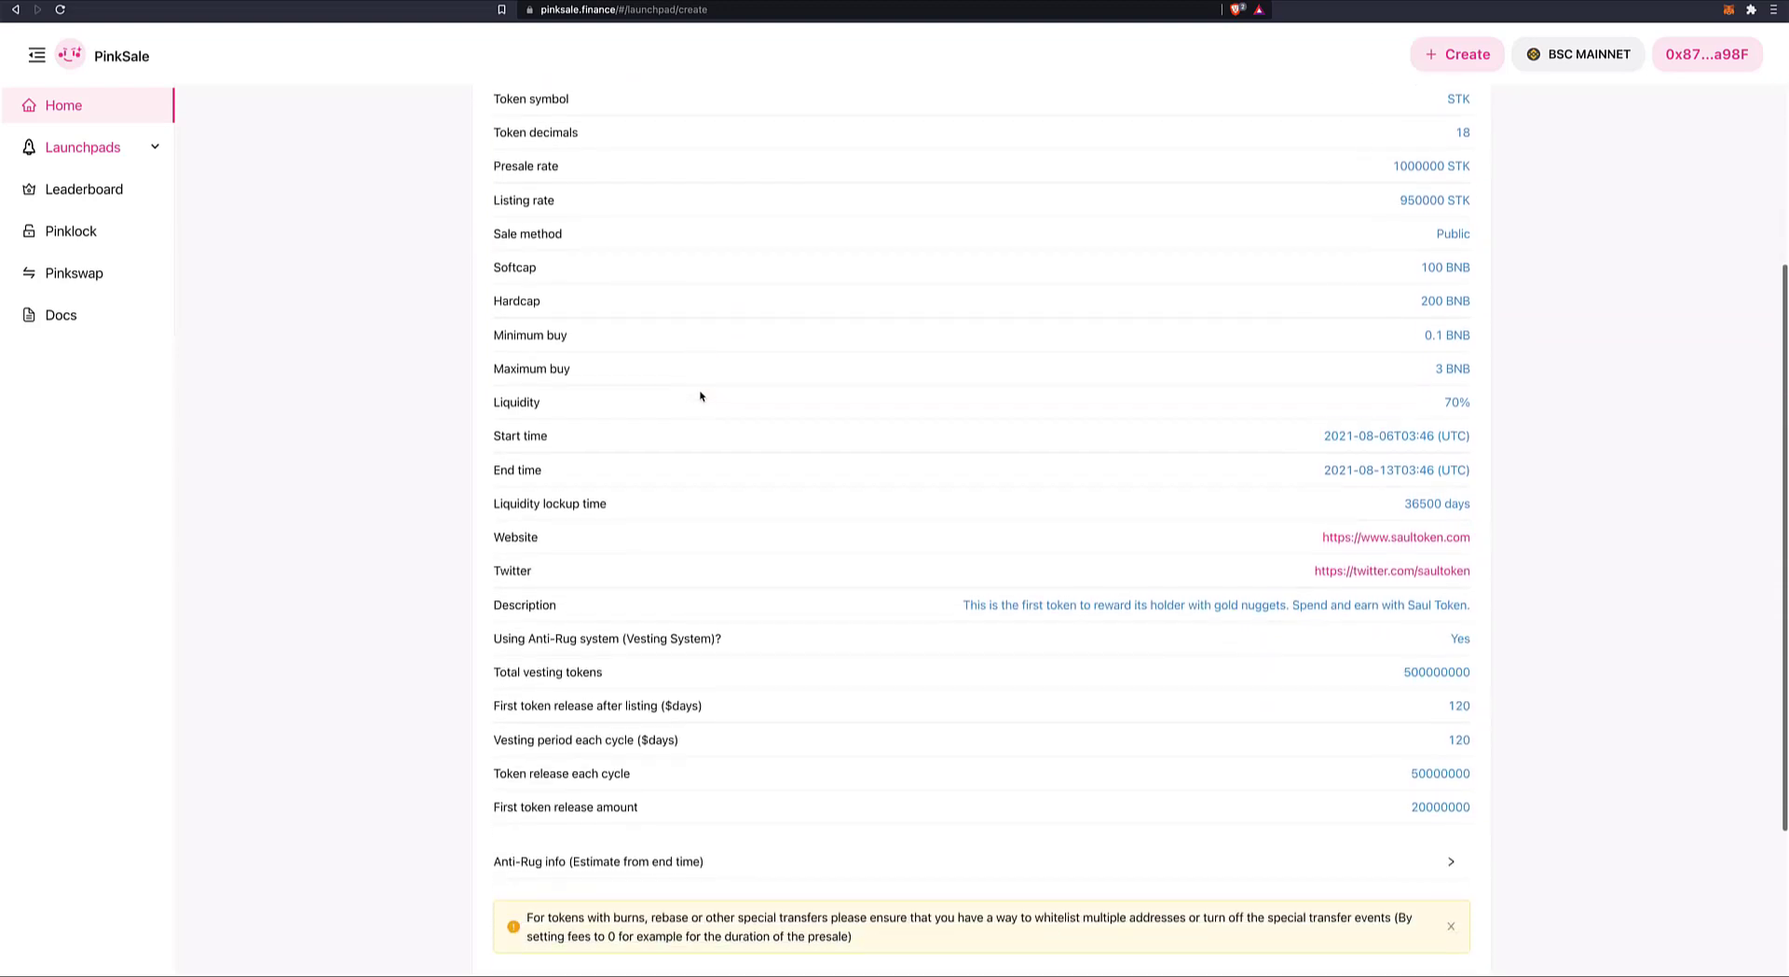
scroll(701, 396, down, 2)
Step: Append 'We are proud to bring to you another project run by the same team that brought you Pinkmoon' to Description and return to review
click(949, 779)
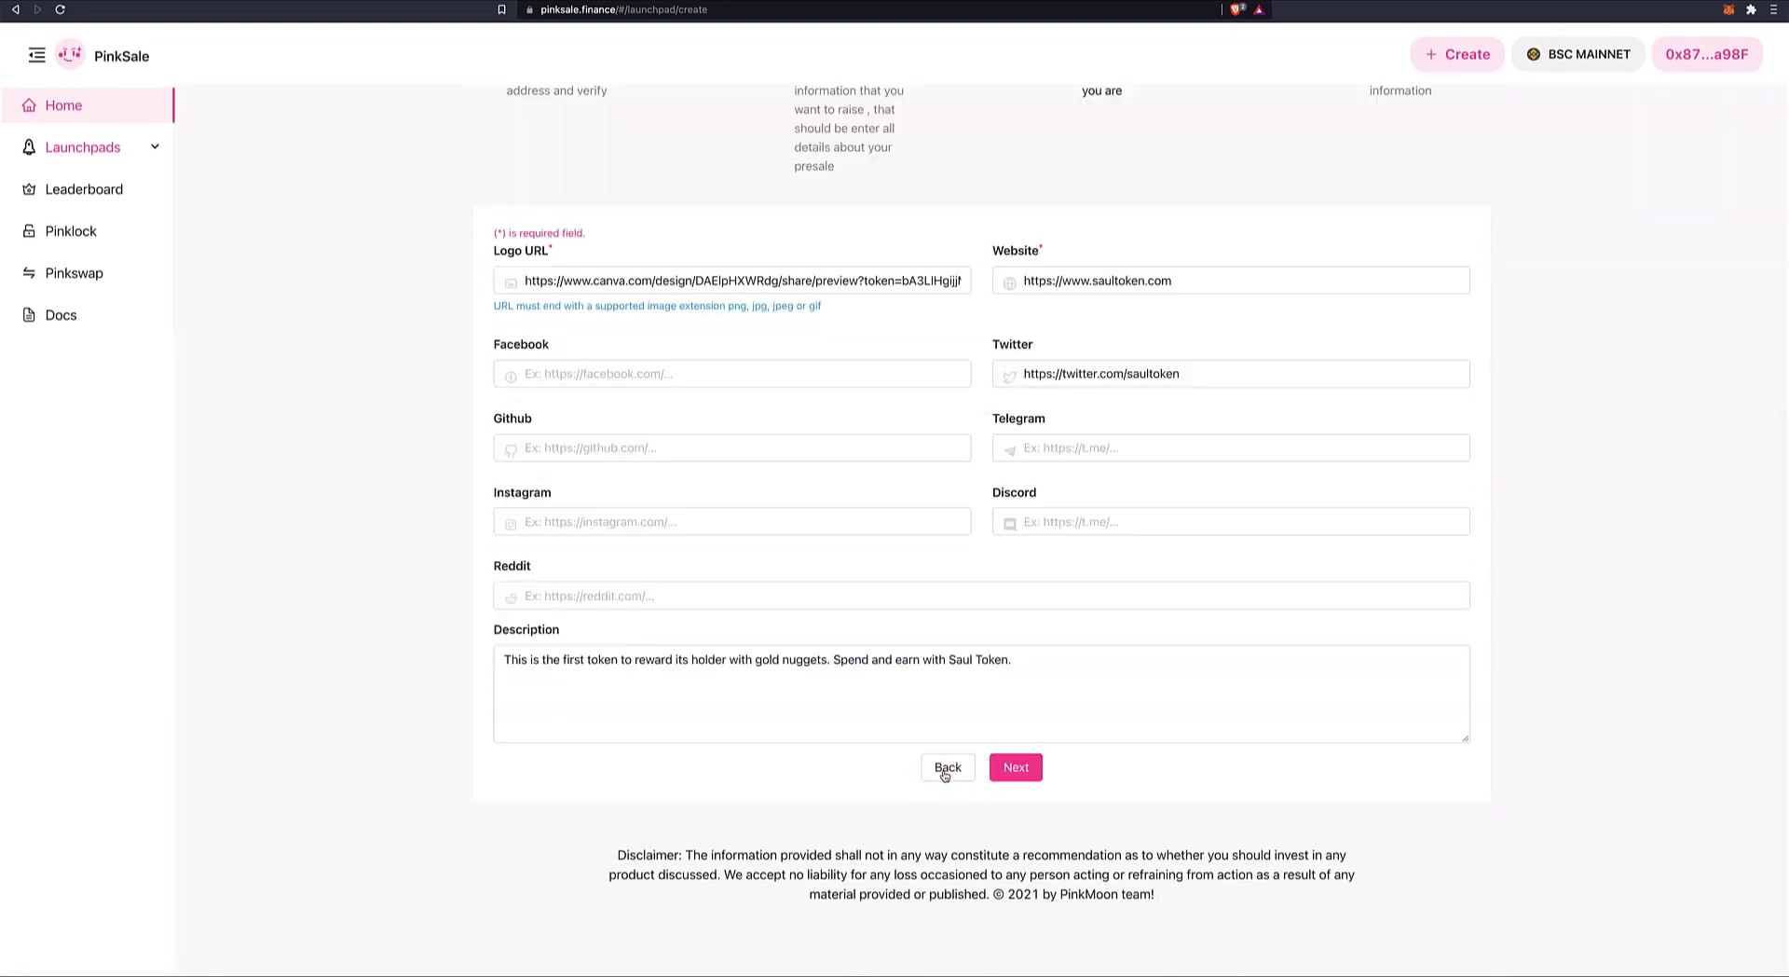
click(1049, 665)
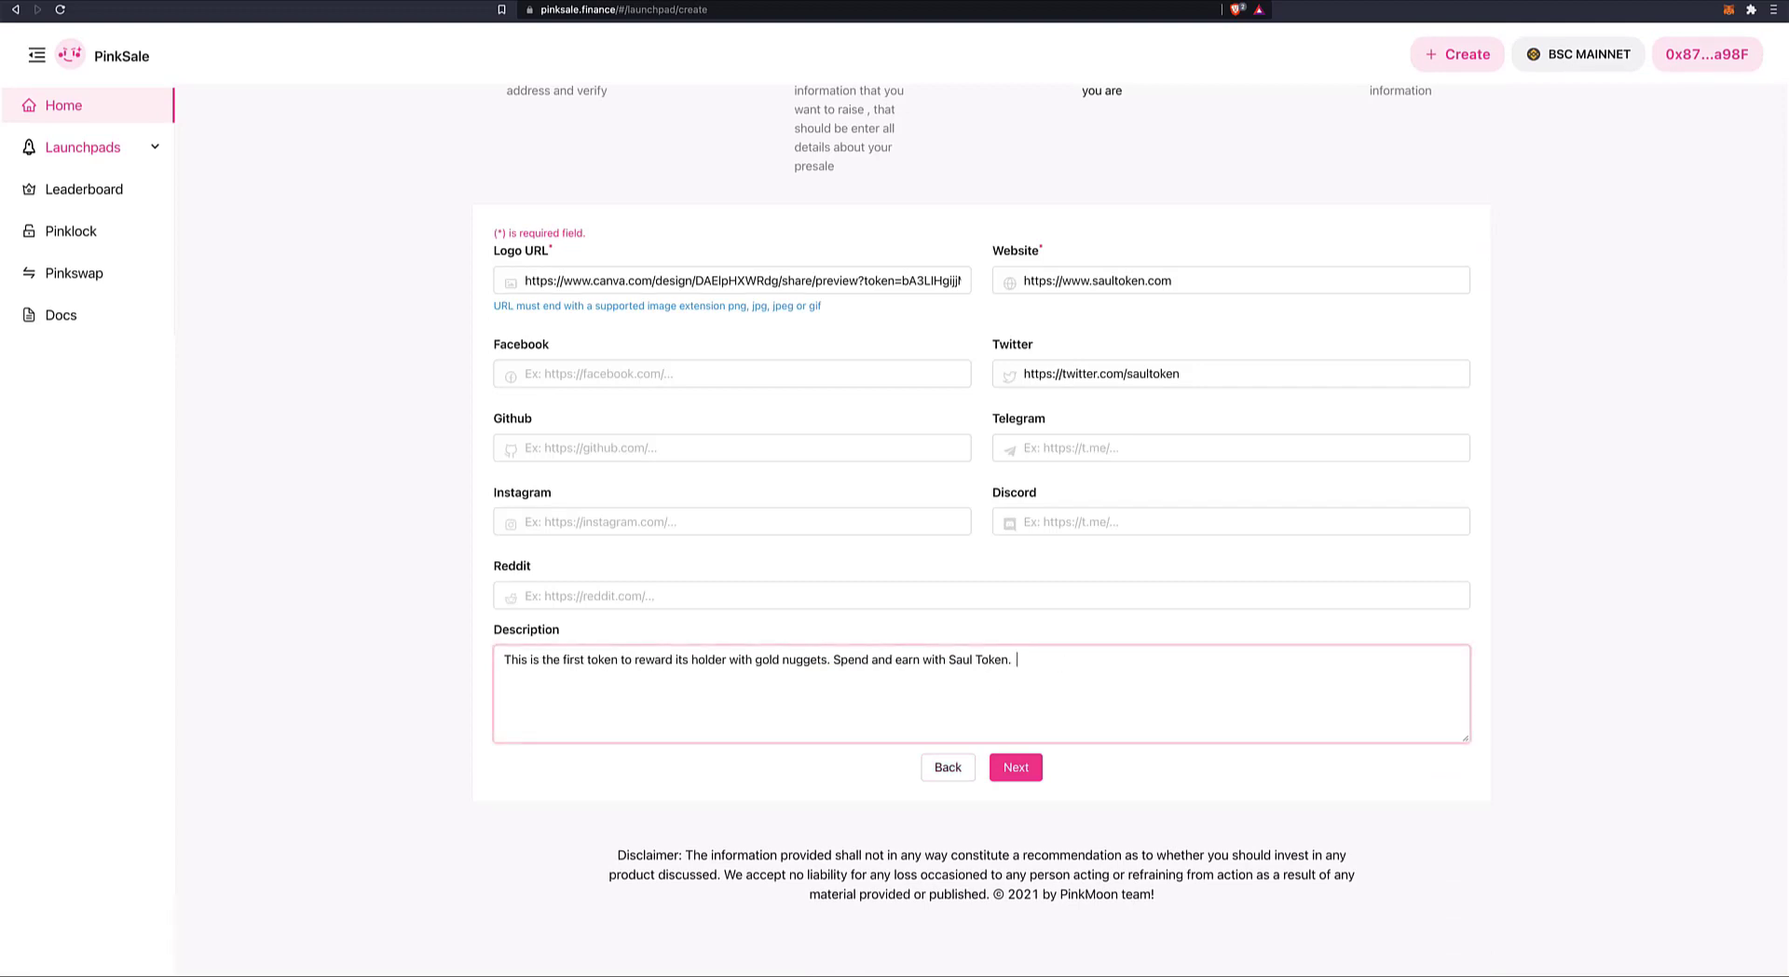
text(We are pr)
text(oud to br)
text(ing to you )
text(the)
key(BackSpace)
key(BackSpace)
text(another pro)
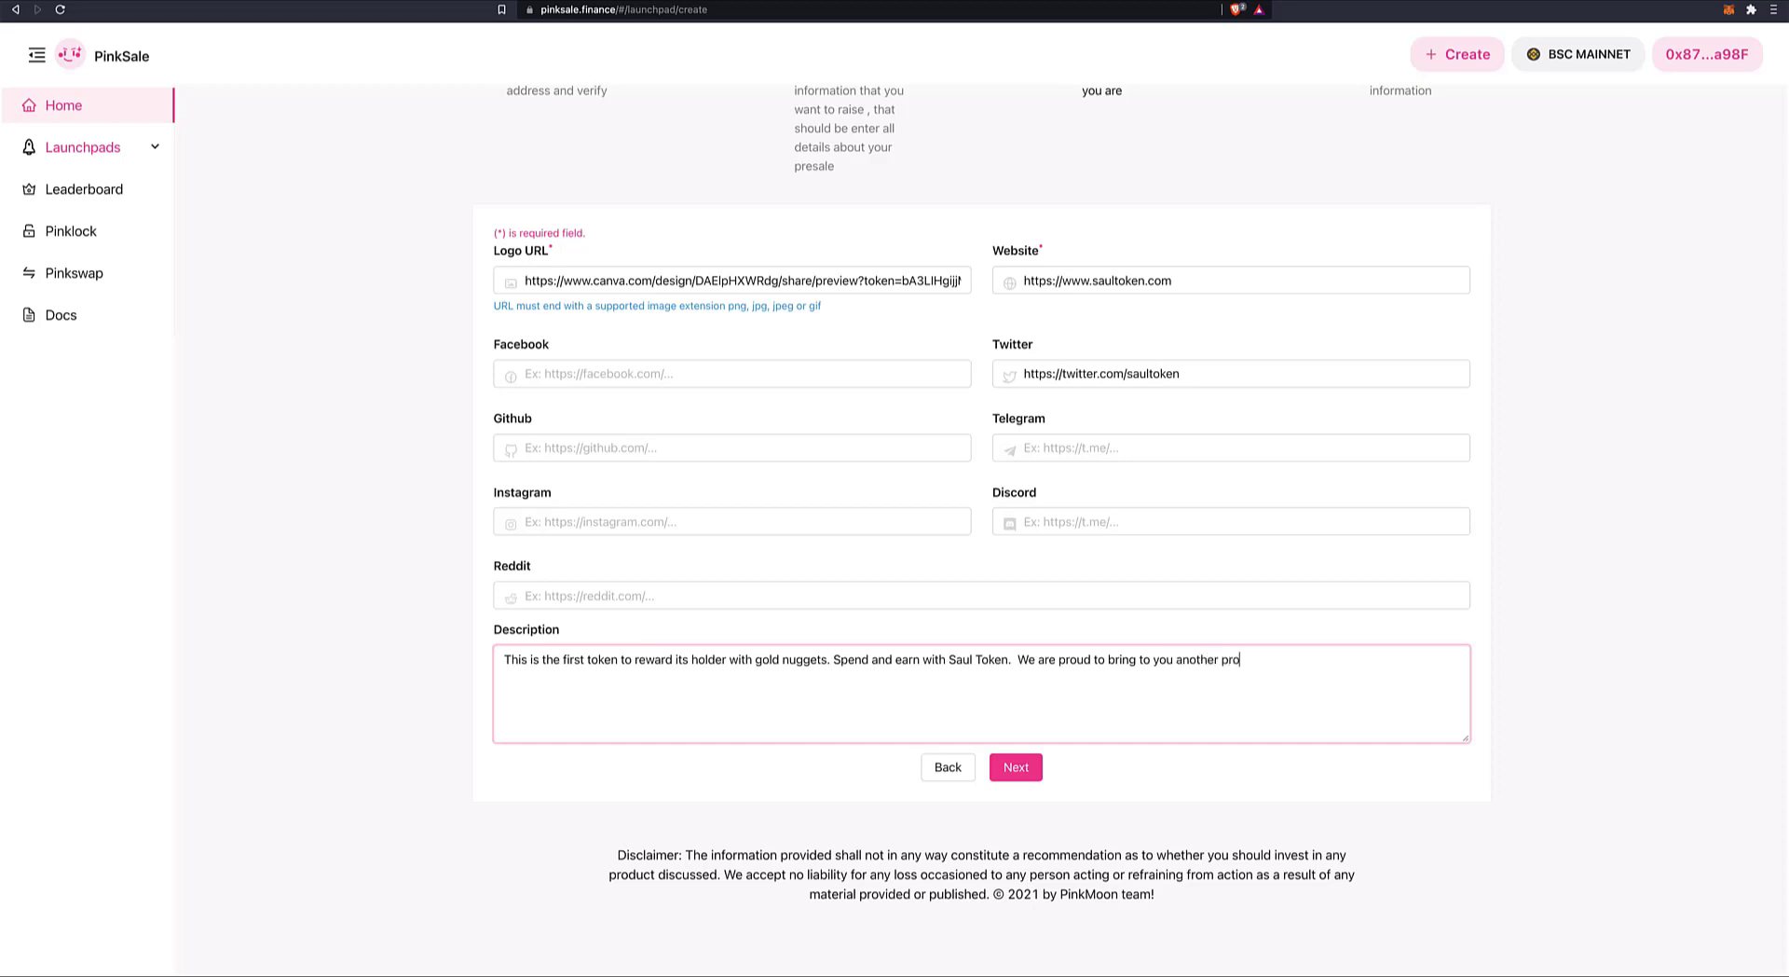
text(ject )
text(run by the )
text(same team )
text(that )
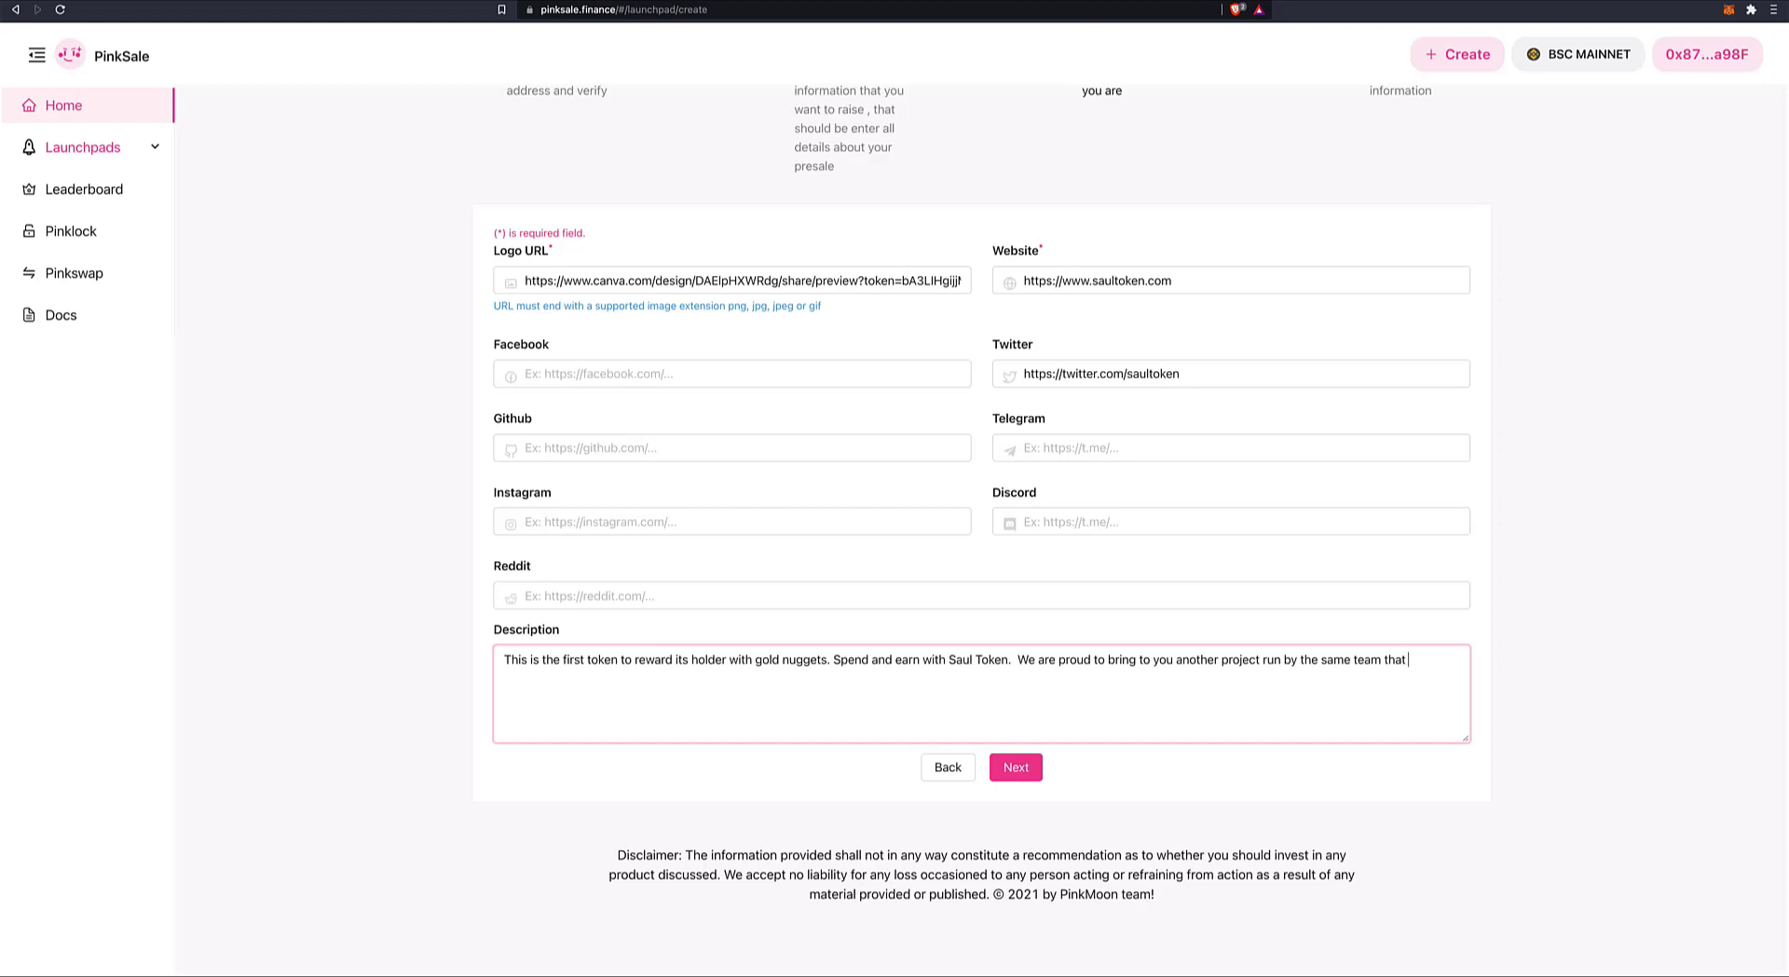
text(brought yo)
text(u Pinkmo)
text(on.)
click(1028, 775)
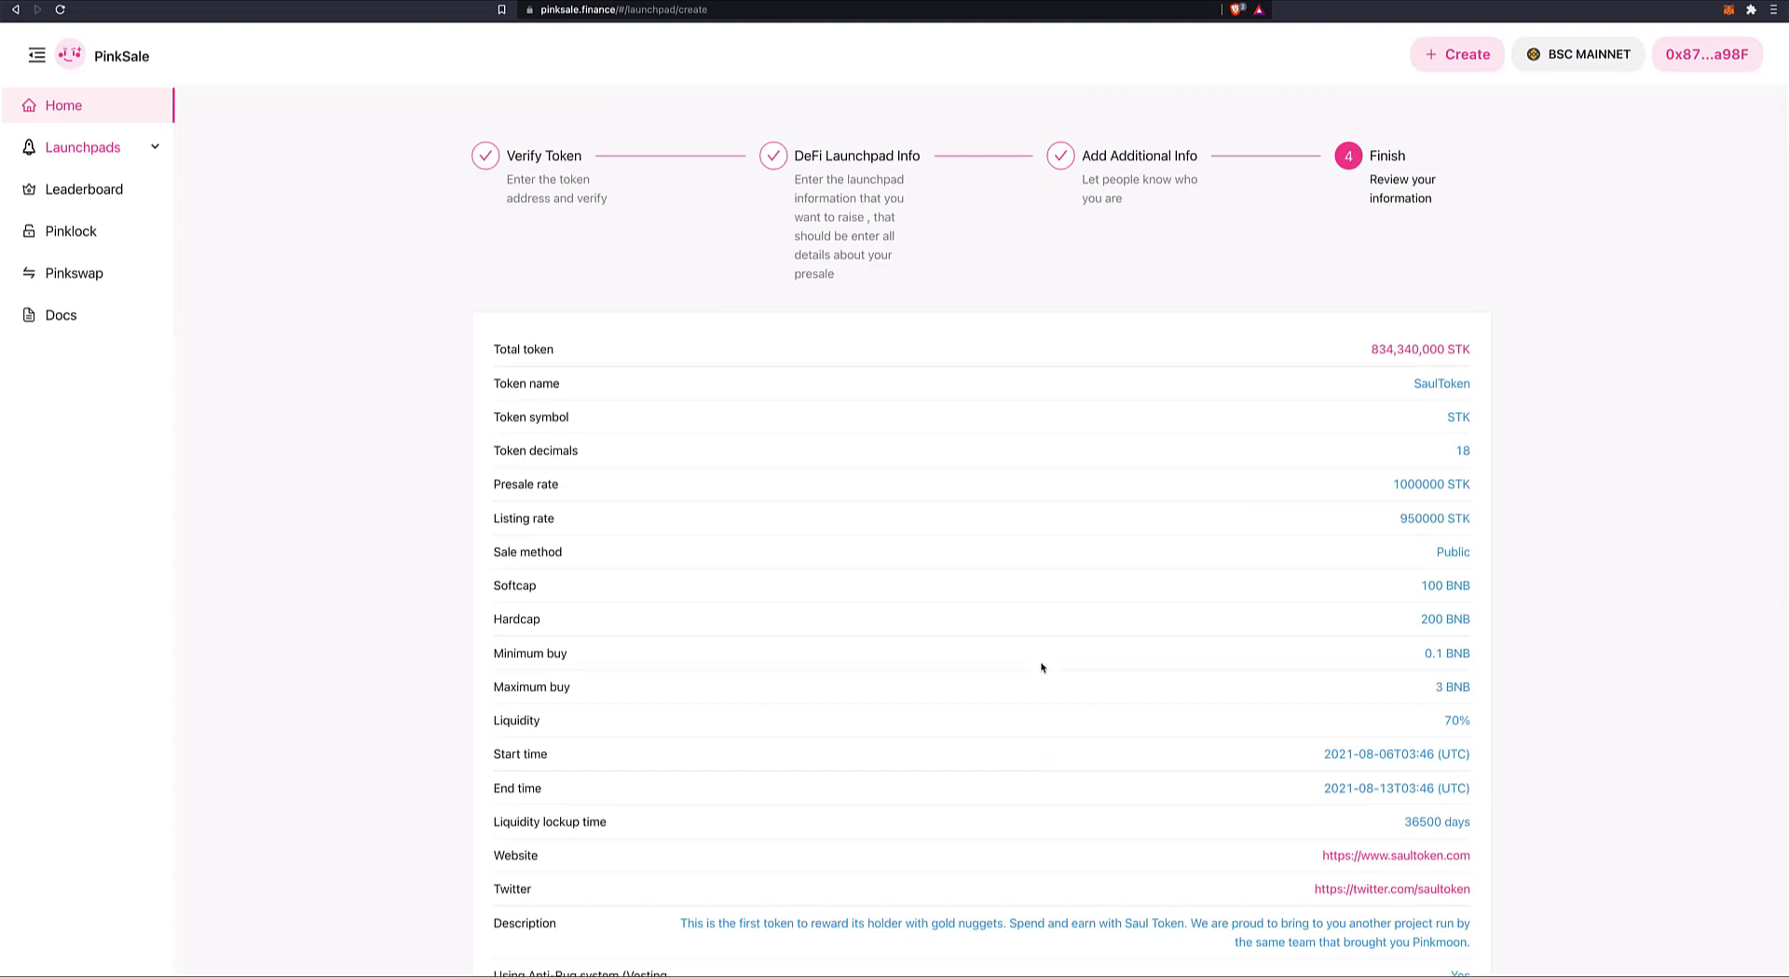
Step: Scroll through the Finish review, checking every presale setting down to the vesting amounts
scroll(1042, 668, down, 2)
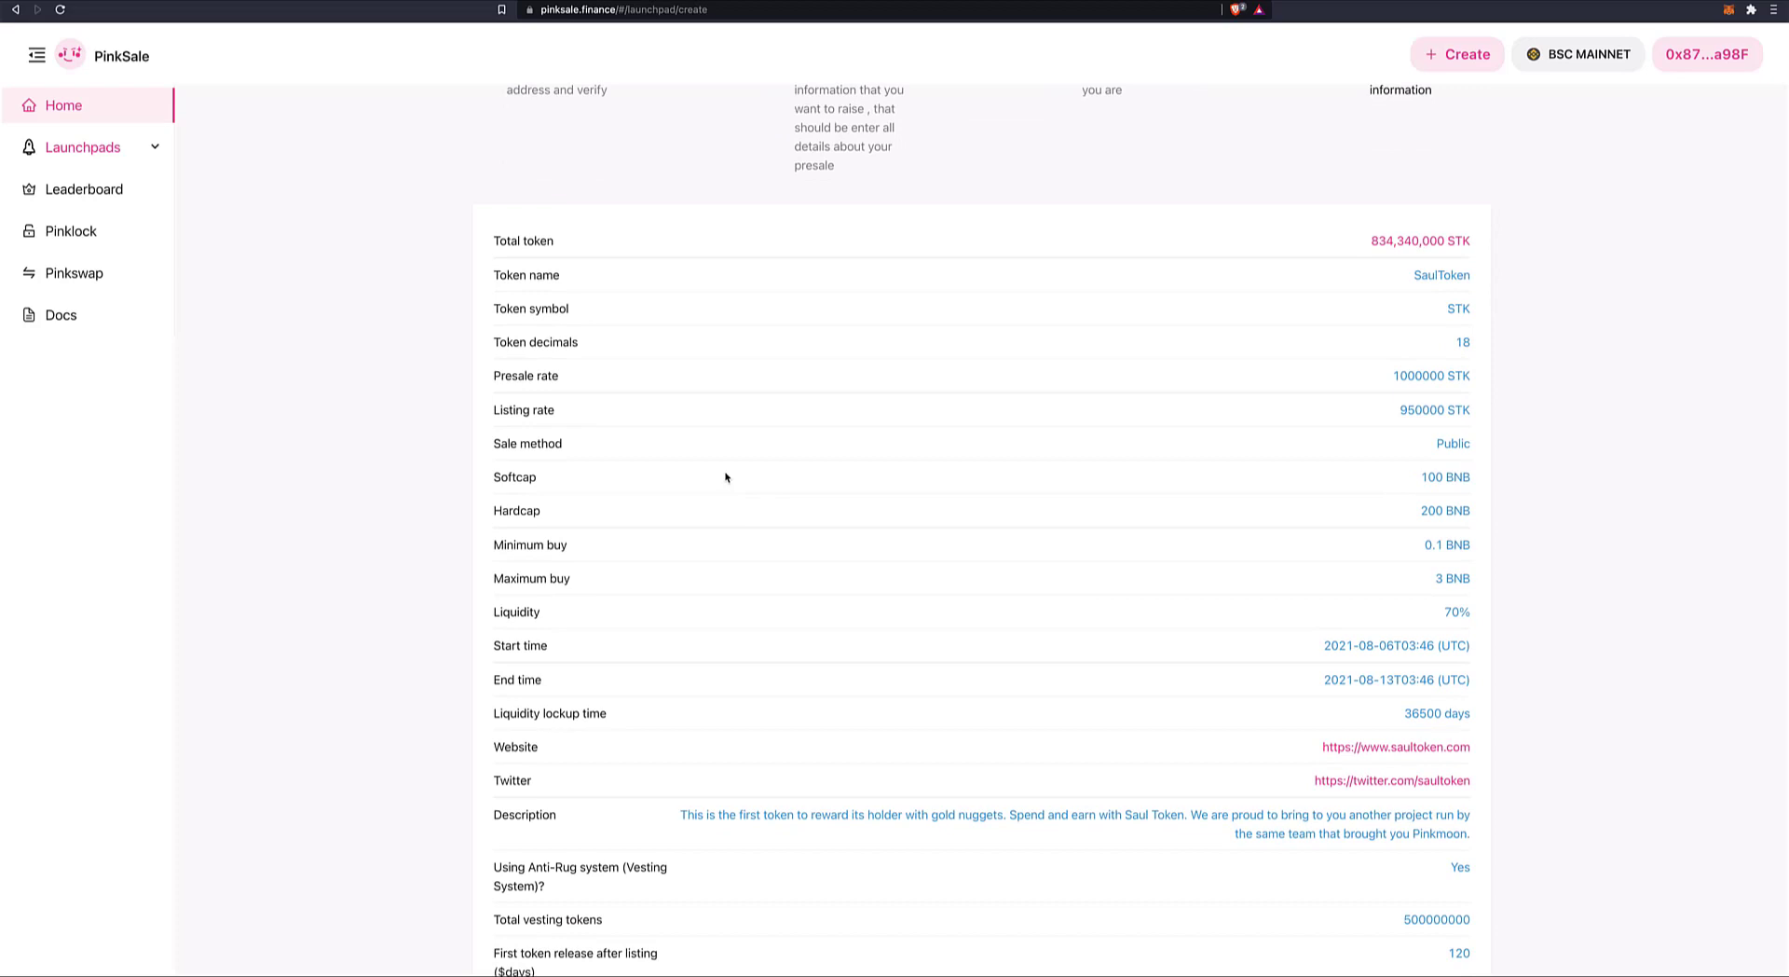
scroll(739, 429, down, 1)
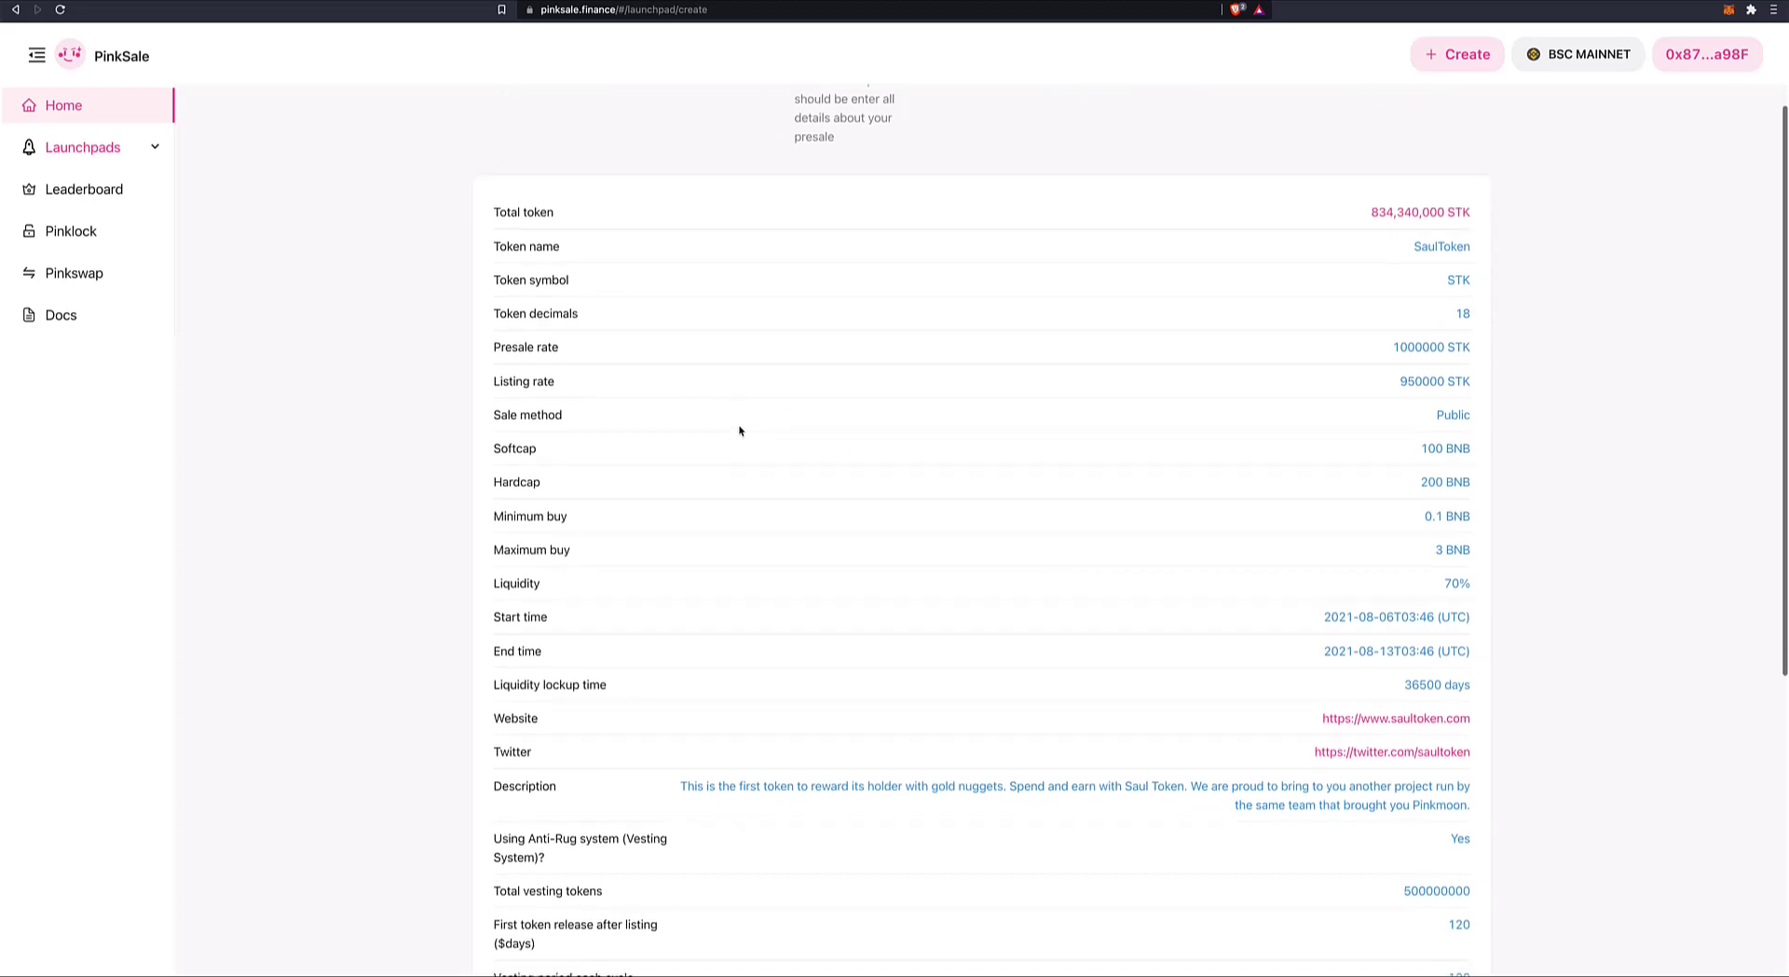
scroll(814, 439, down, 1)
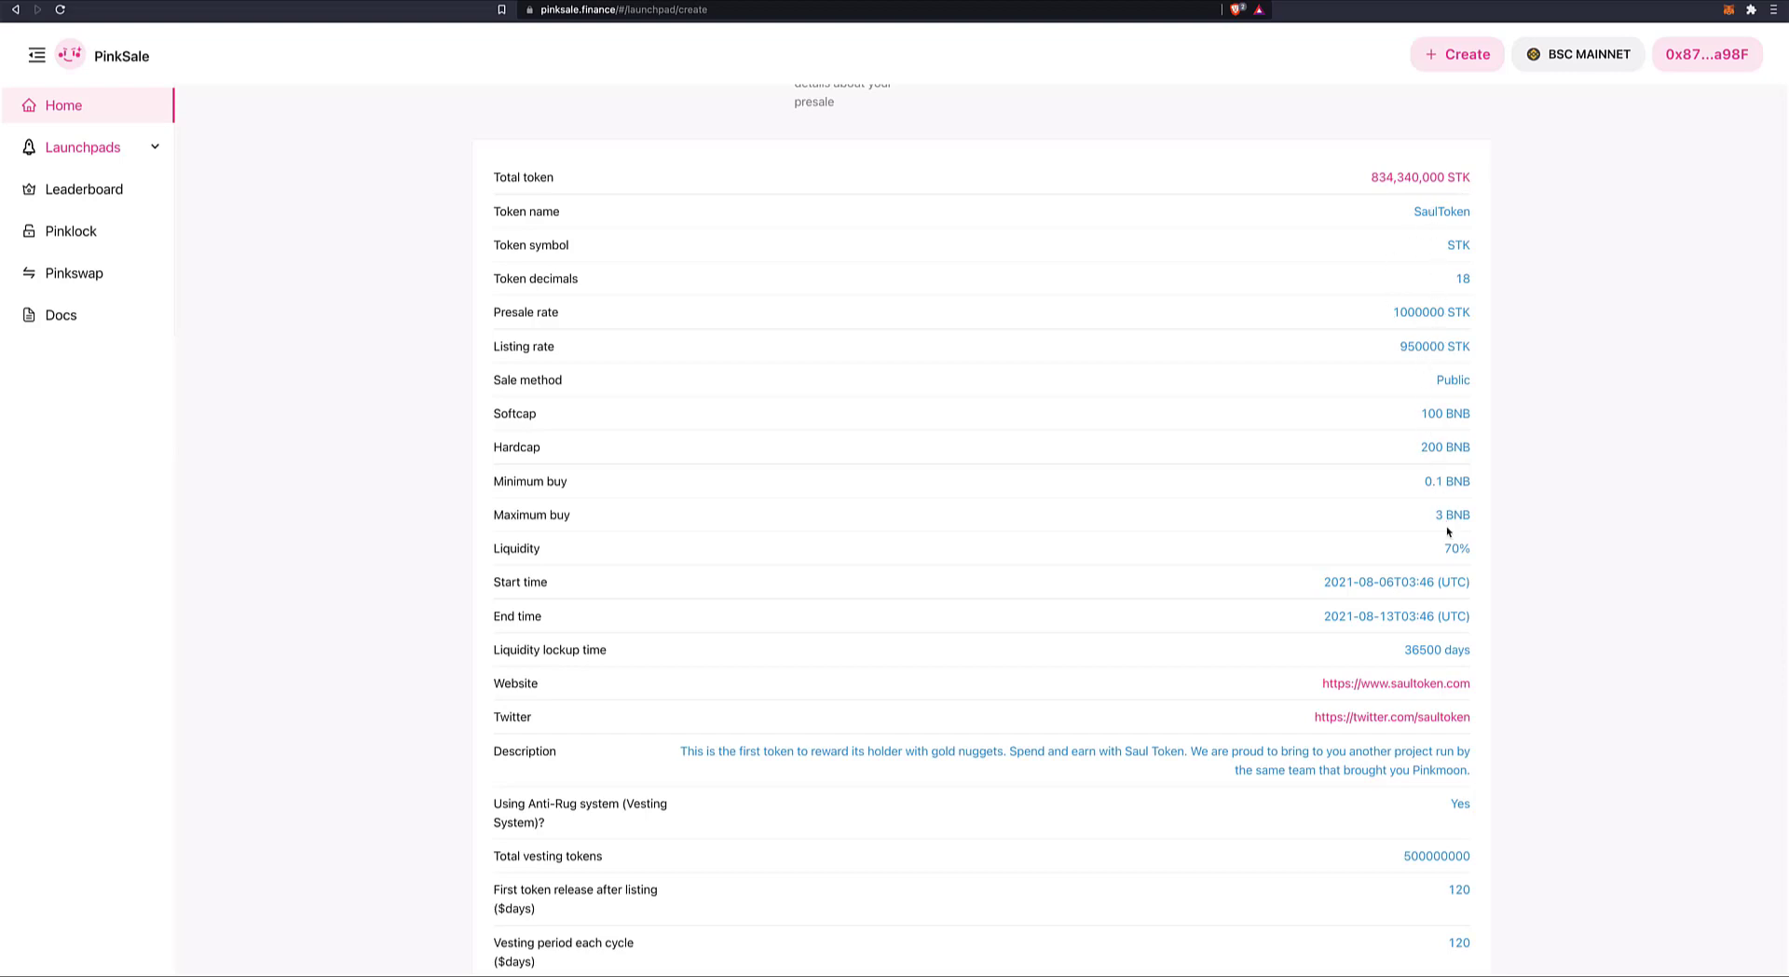
scroll(1318, 551, down, 1)
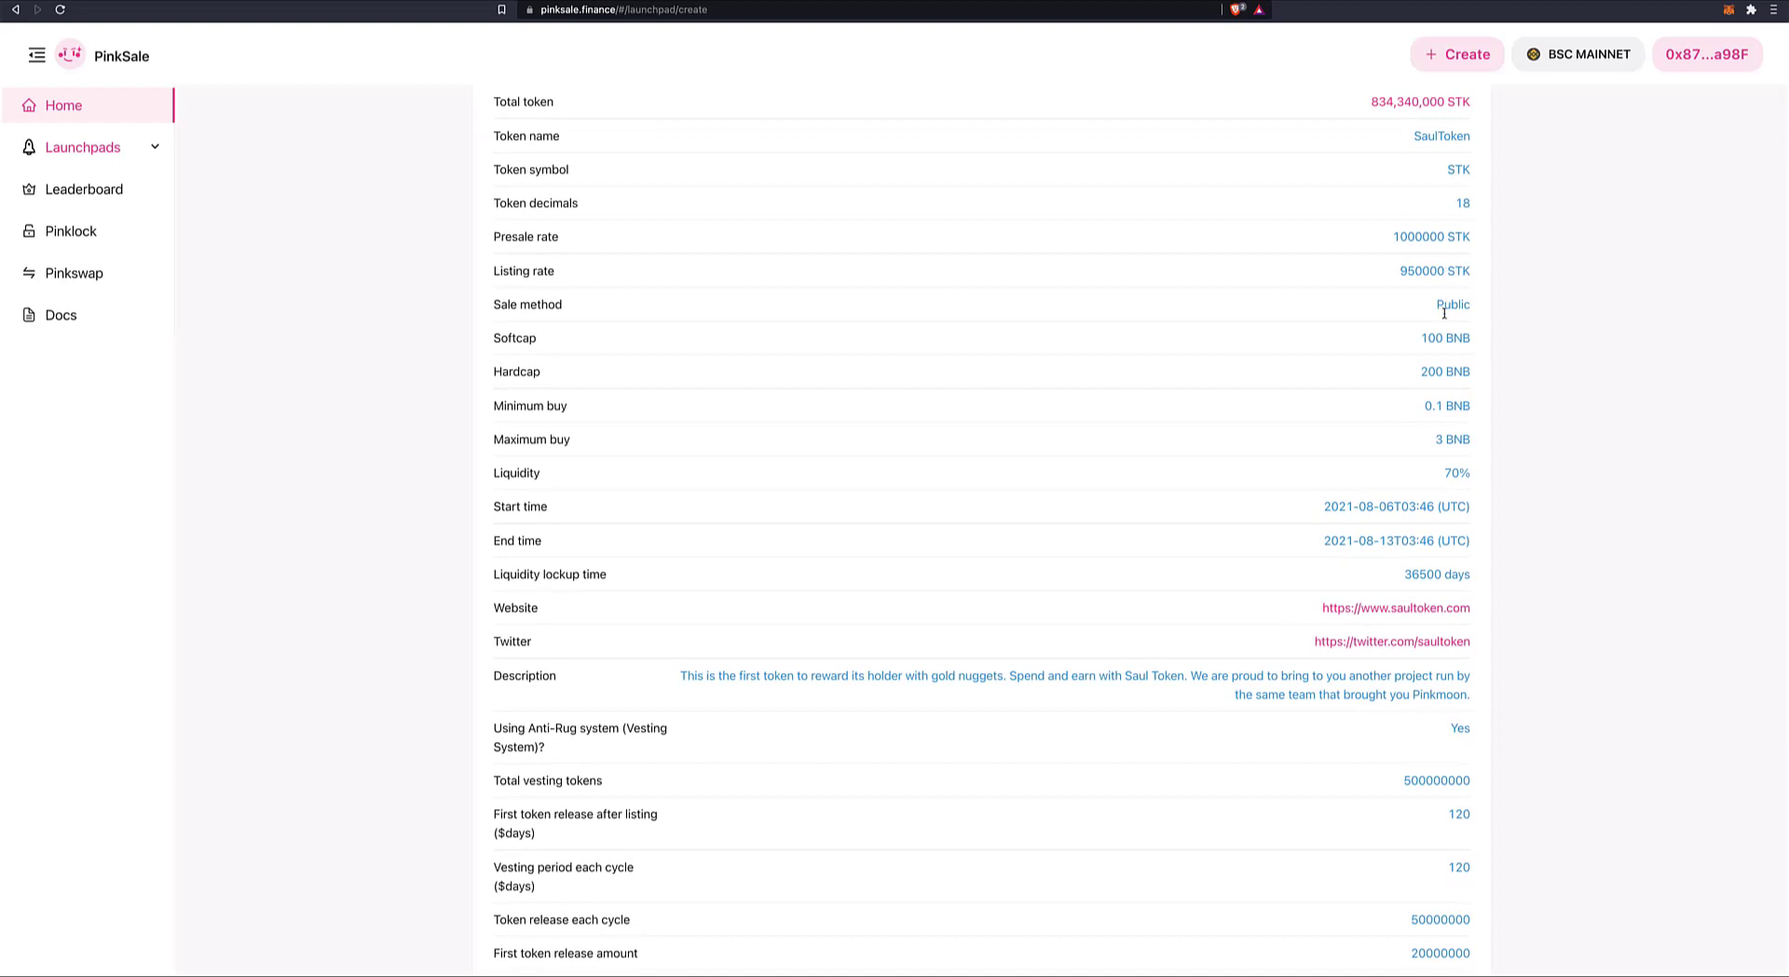
scroll(1446, 396, down, 1)
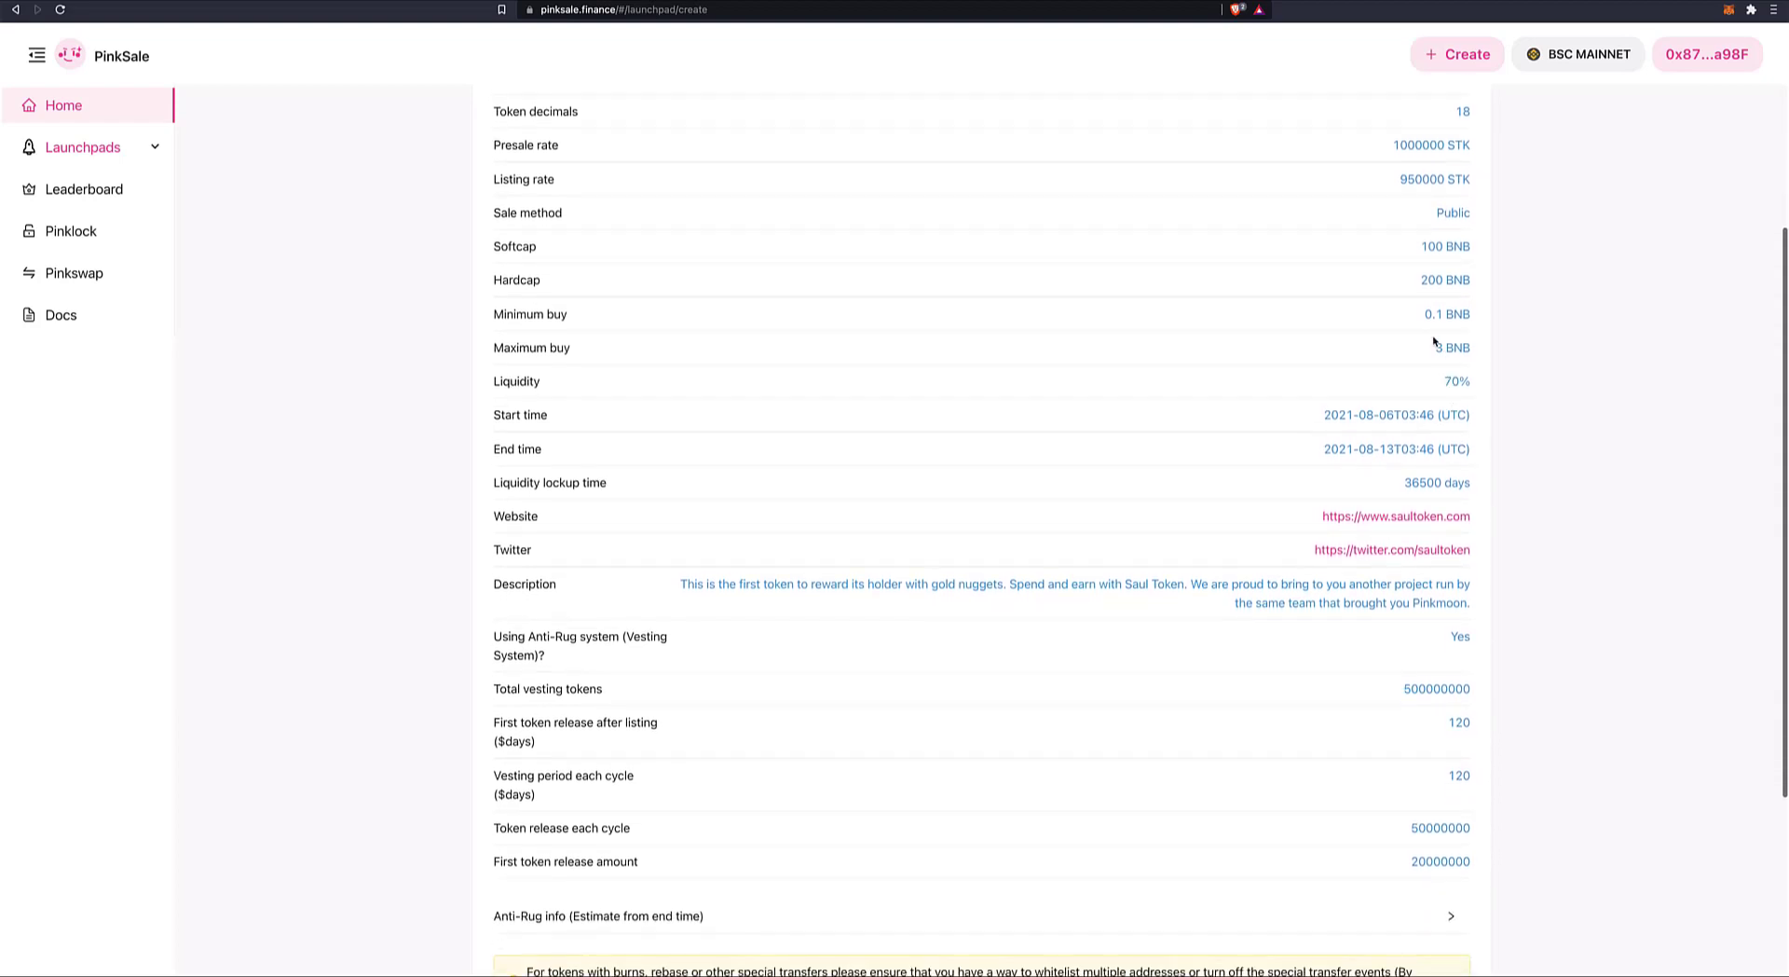
scroll(1435, 366, down, 1)
scroll(1435, 363, down, 2)
scroll(1416, 363, down, 1)
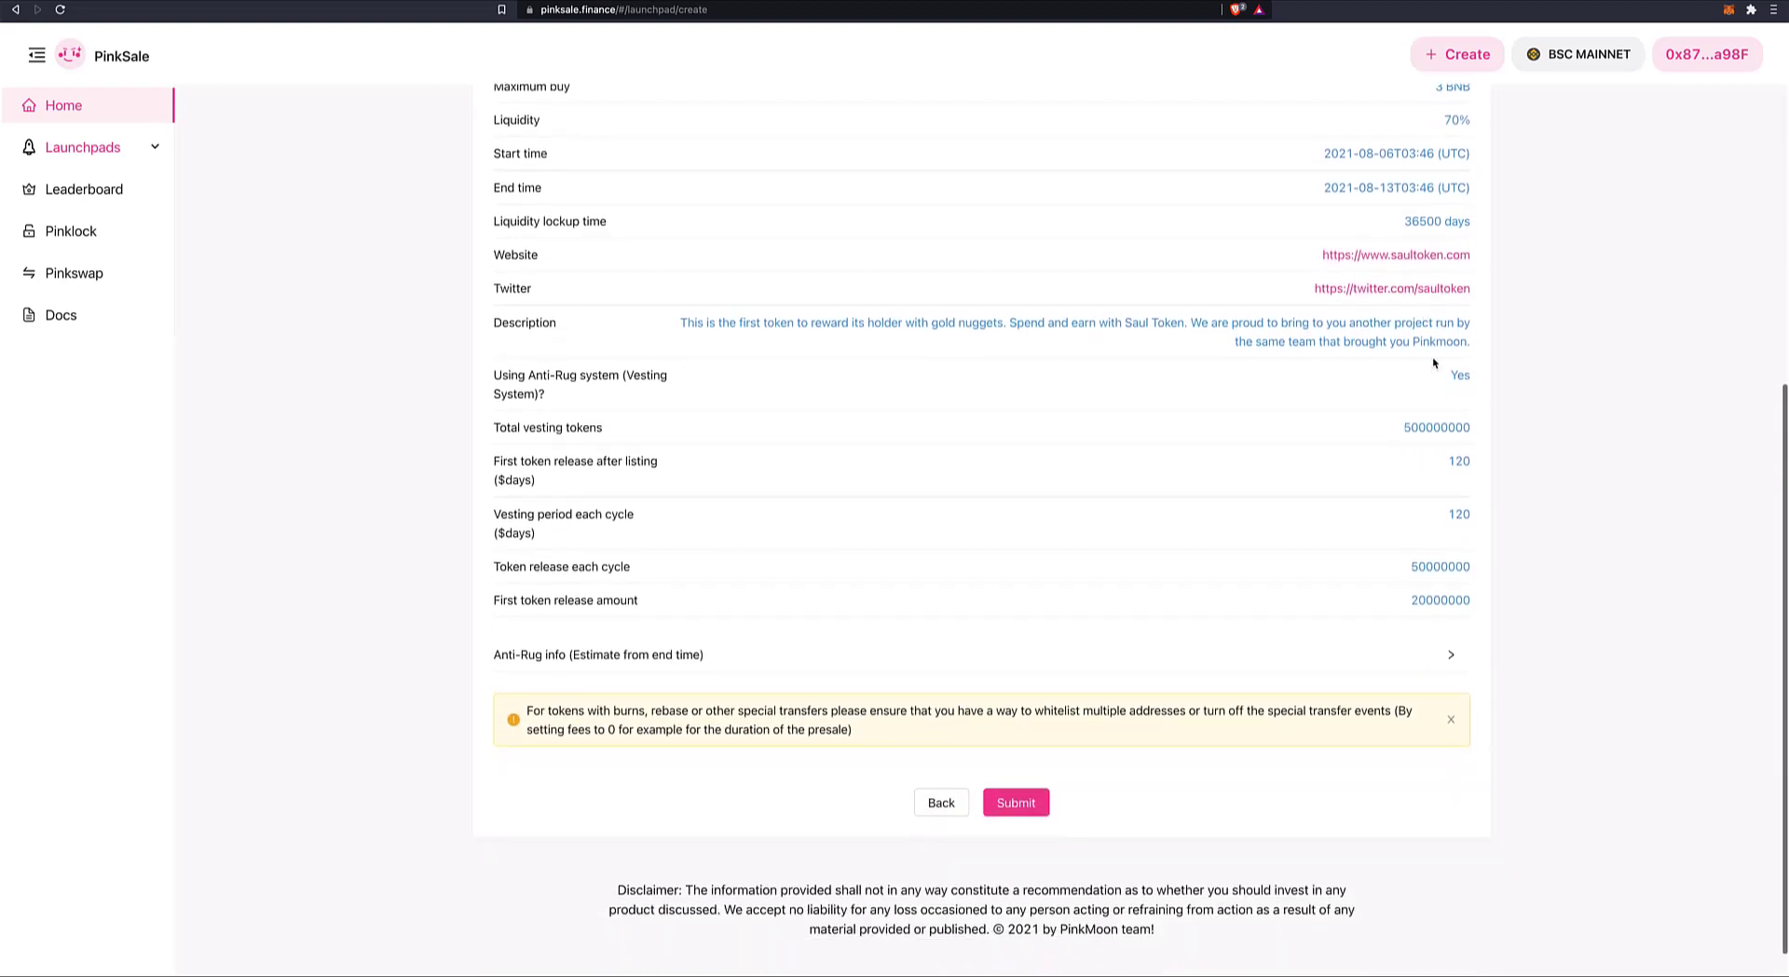
scroll(1415, 457, down, 1)
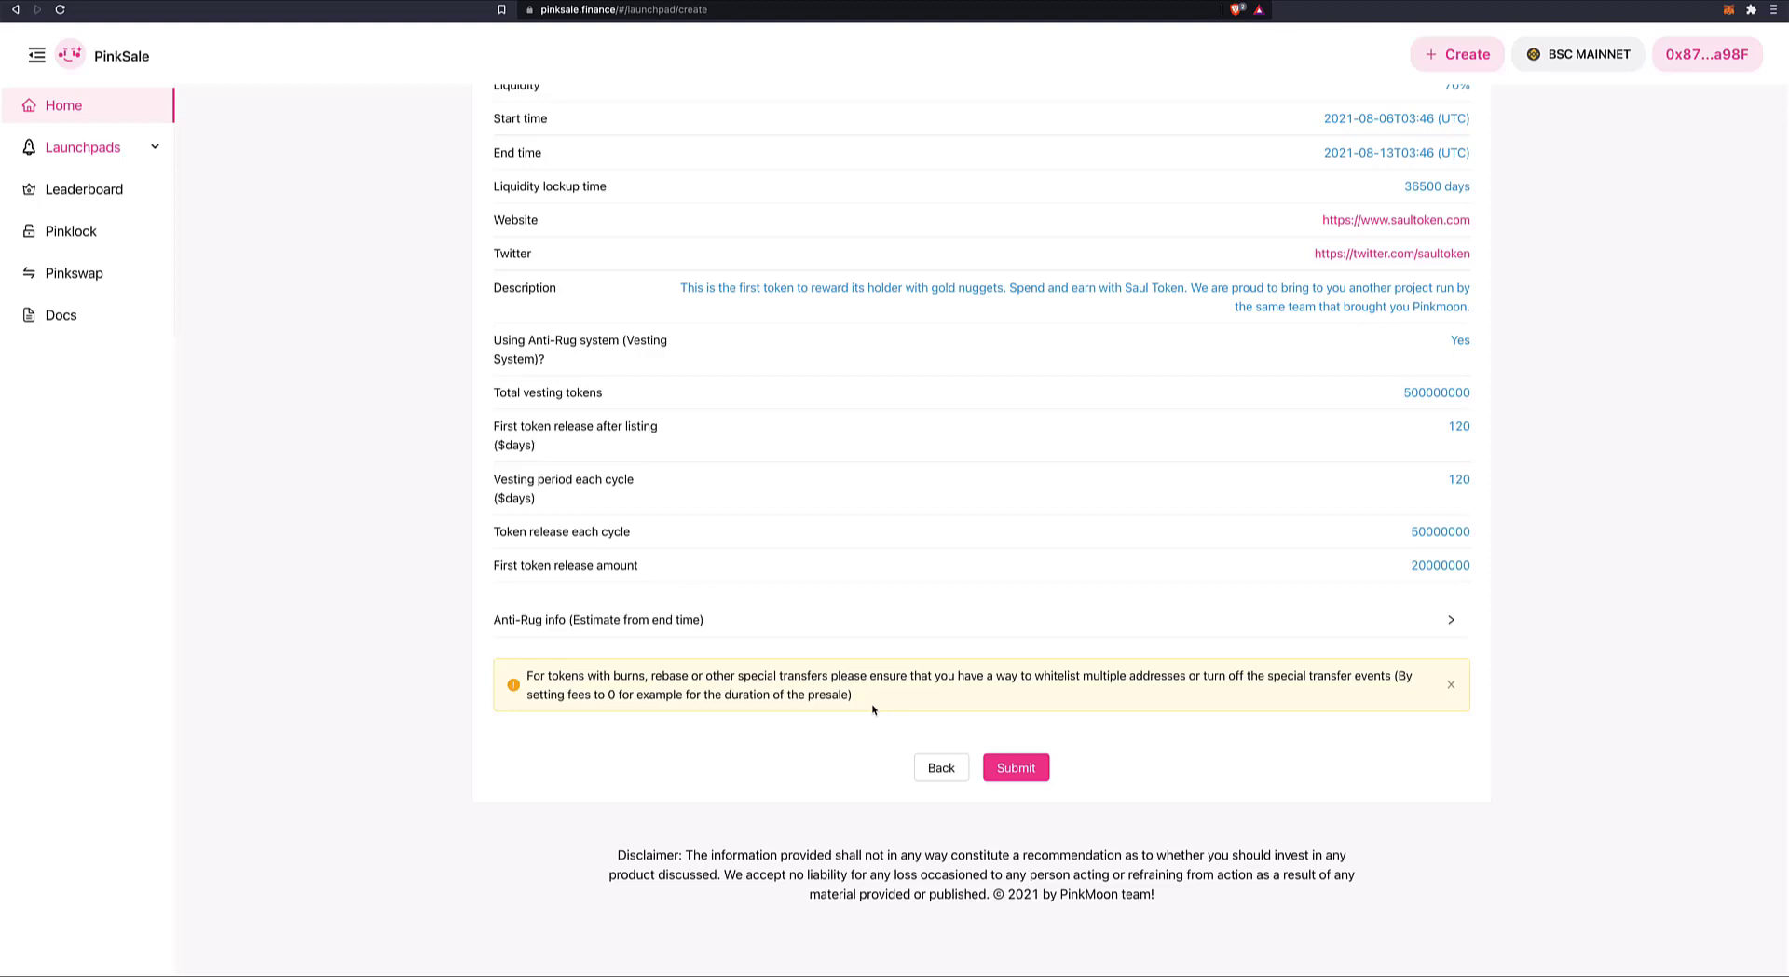
Step: Dismiss the special-transfers notice, submit the launchpad, and confirm the transaction in MetaMask
click(1451, 684)
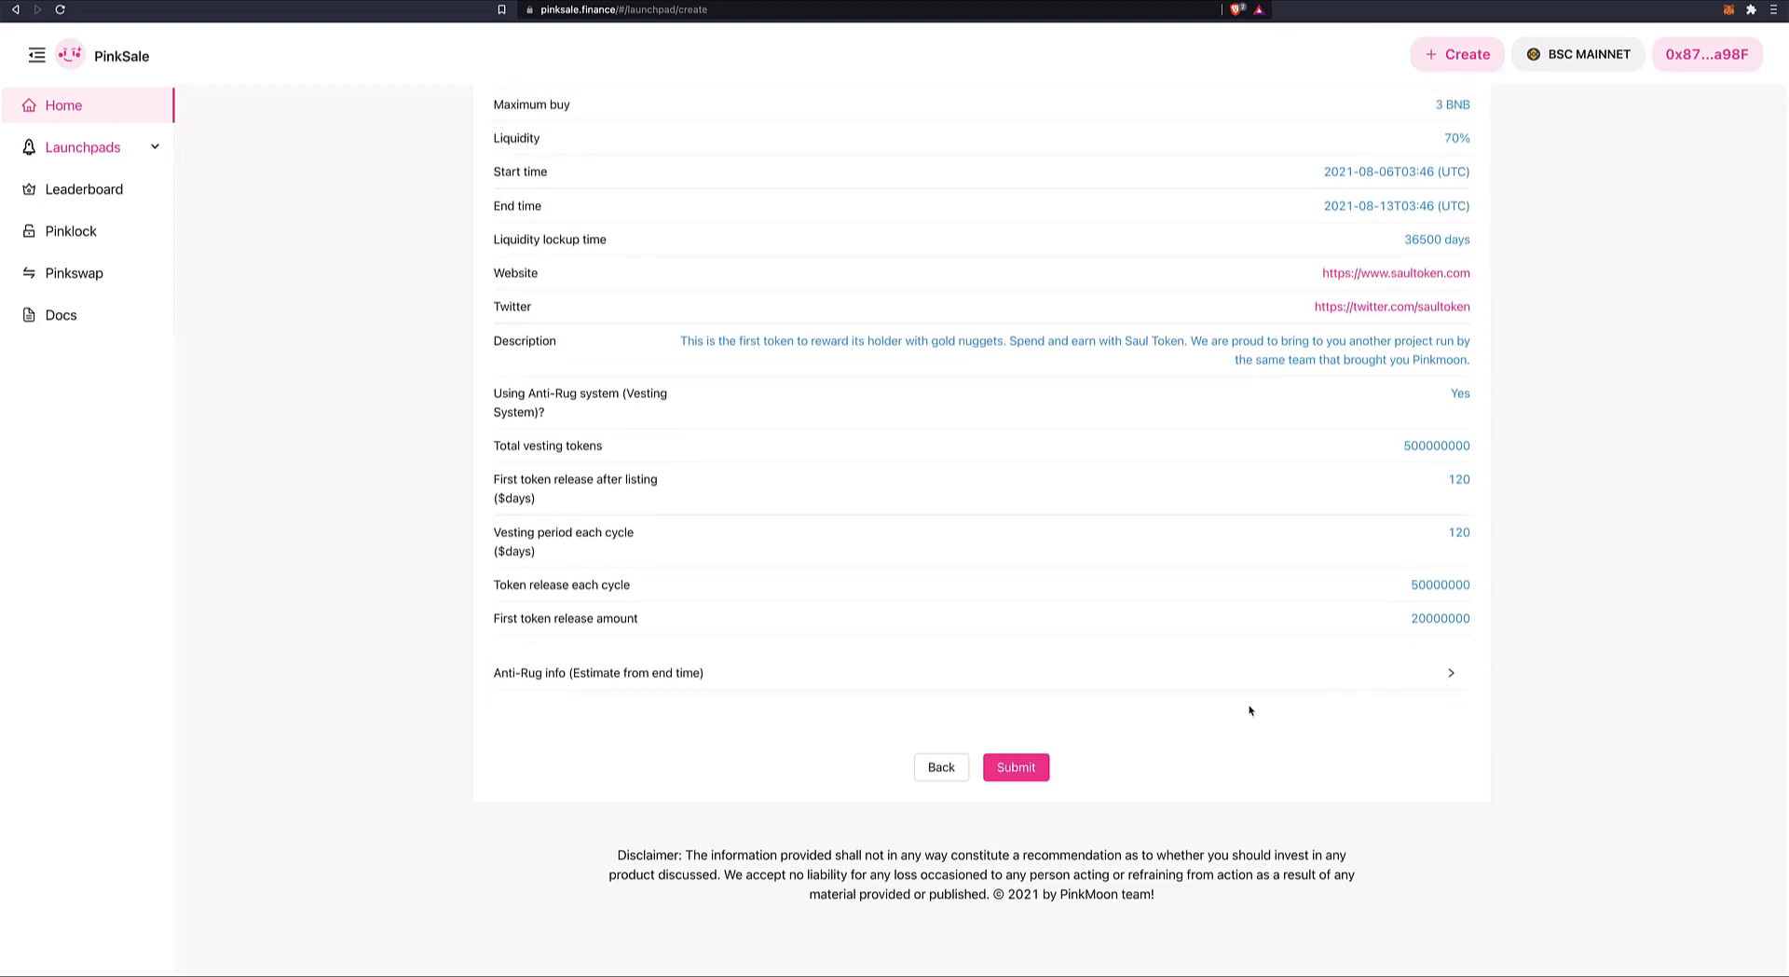
click(1023, 767)
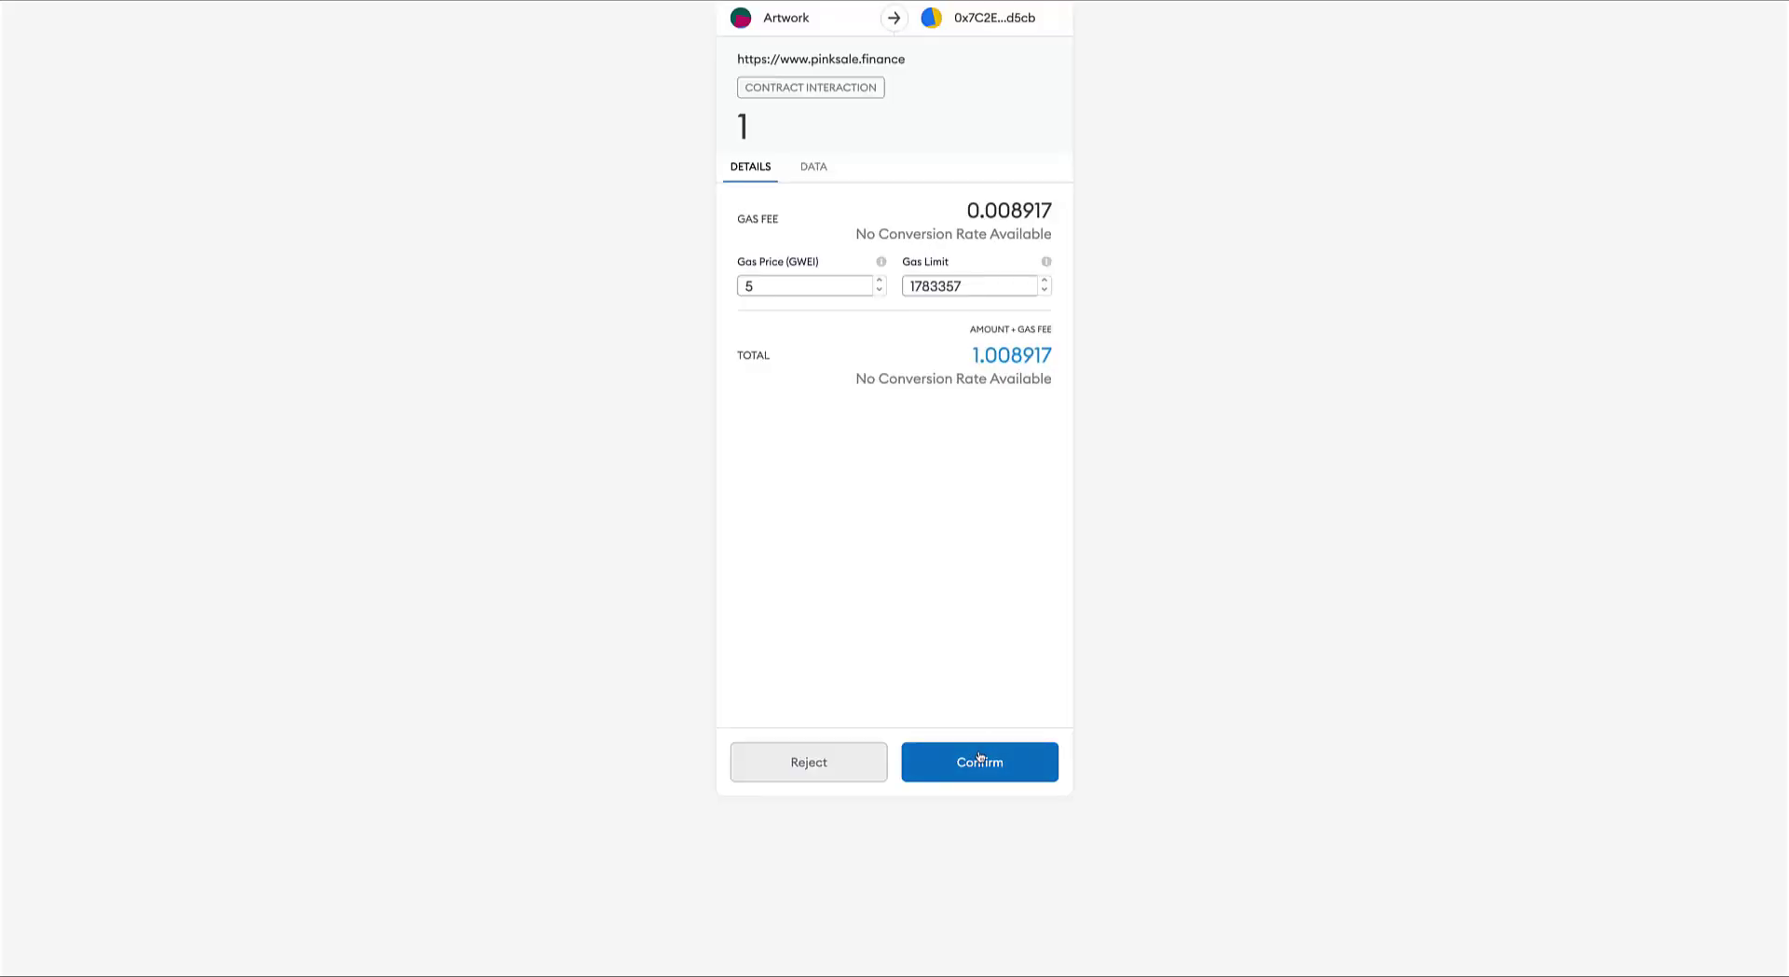
click(976, 760)
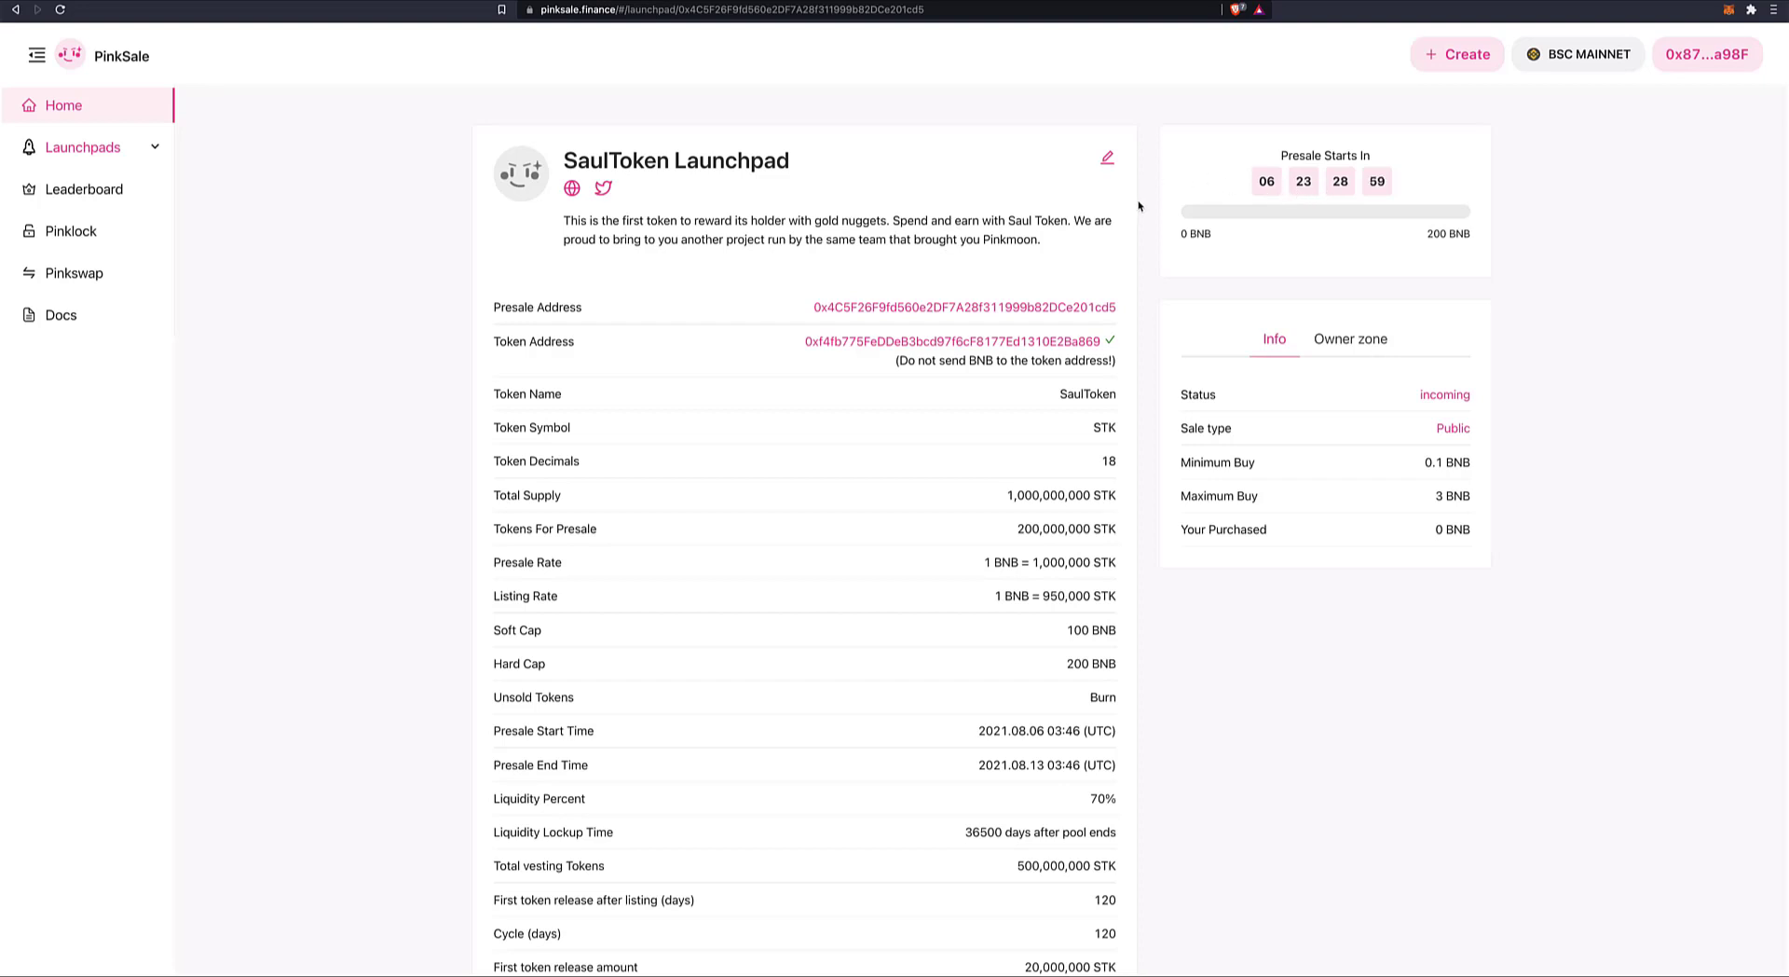
scroll(1139, 205, down, 1)
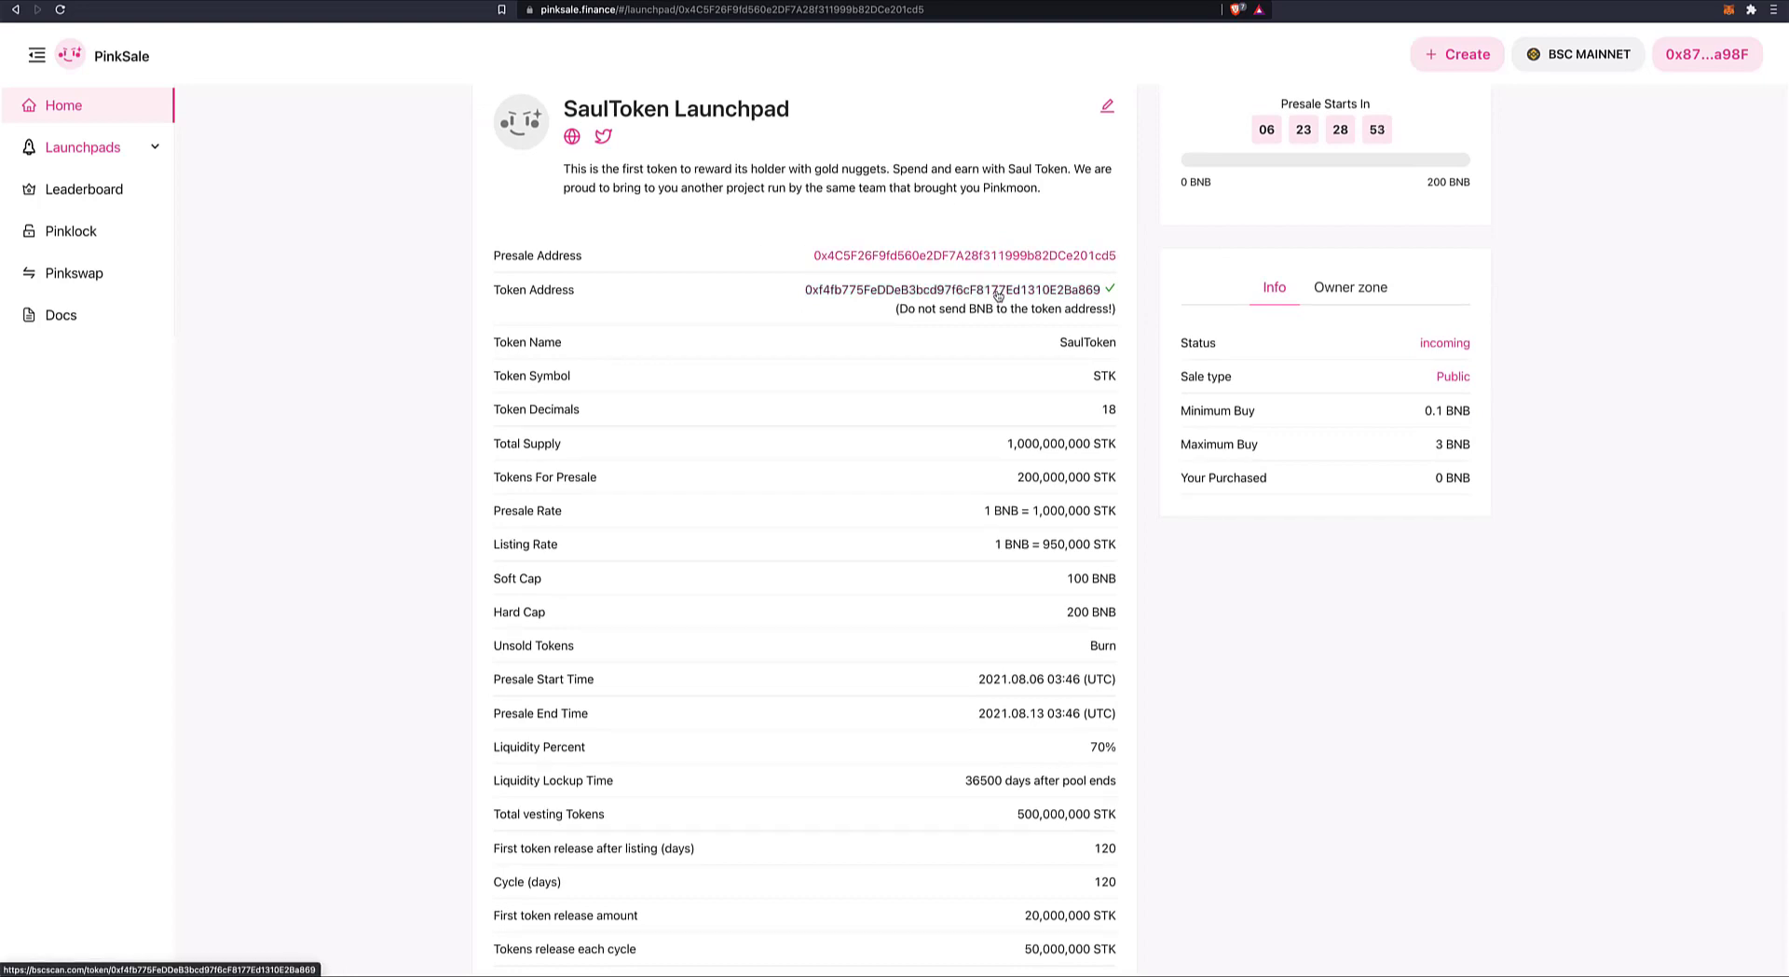
scroll(997, 295, down, 1)
scroll(997, 295, down, 1)
scroll(997, 295, down, 2)
scroll(997, 295, down, 1)
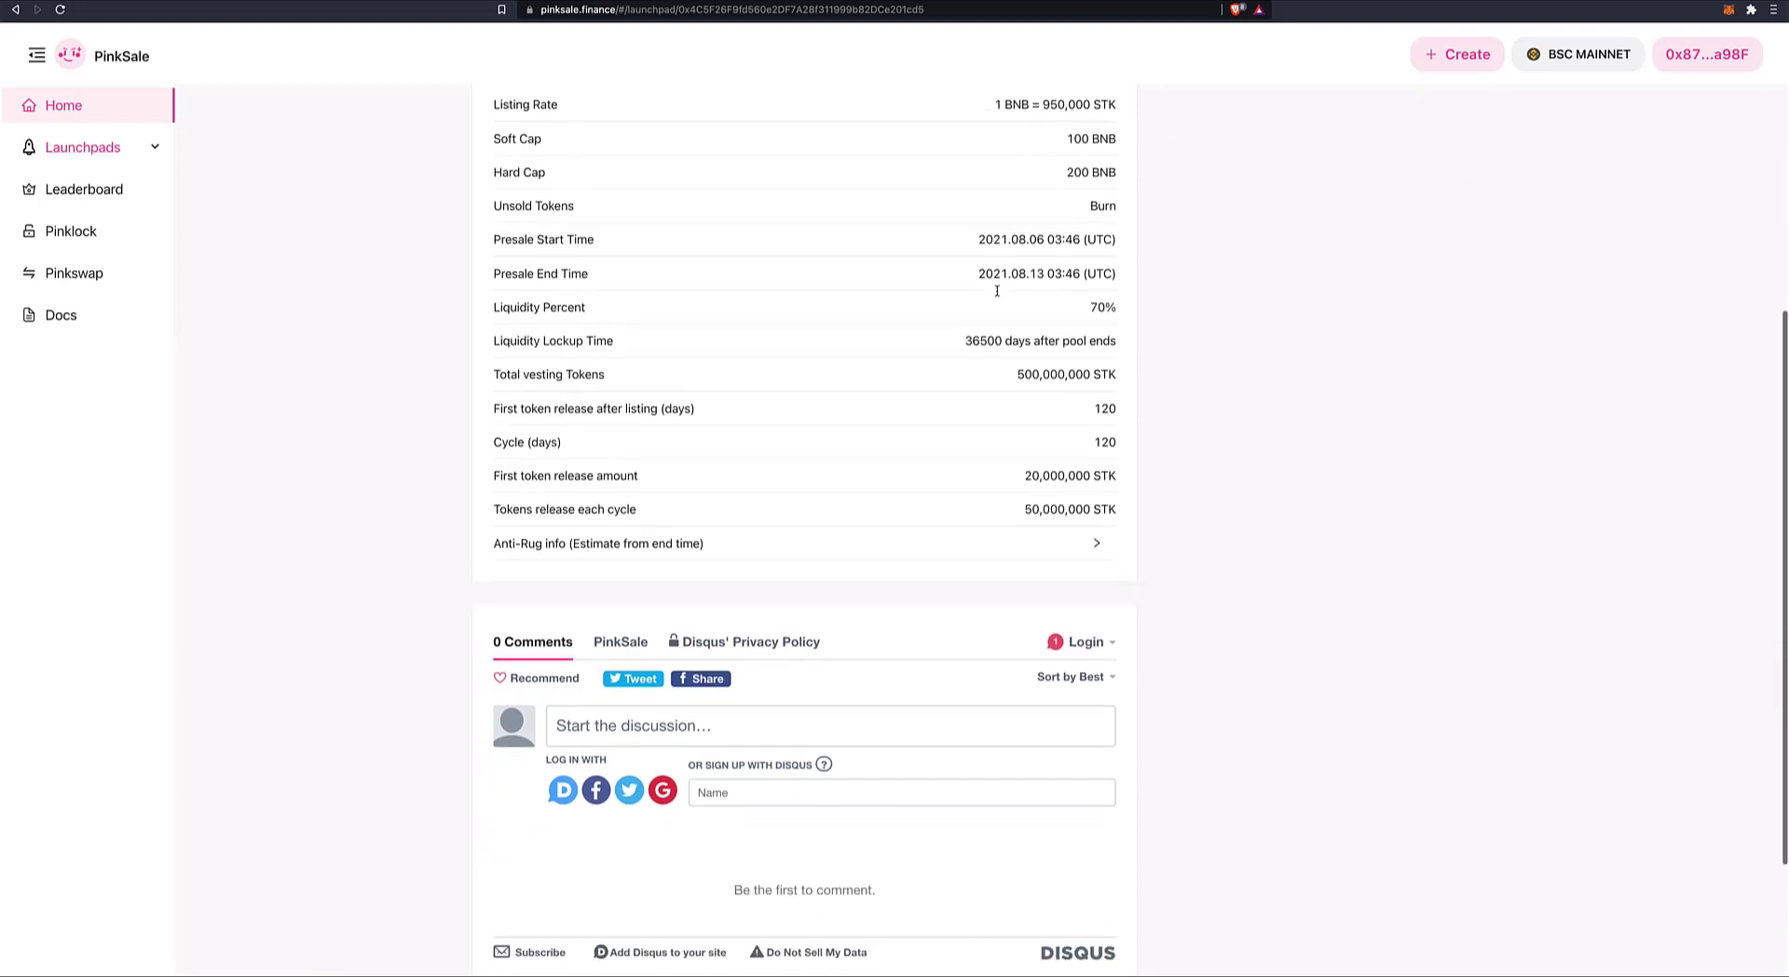
scroll(997, 291, down, 2)
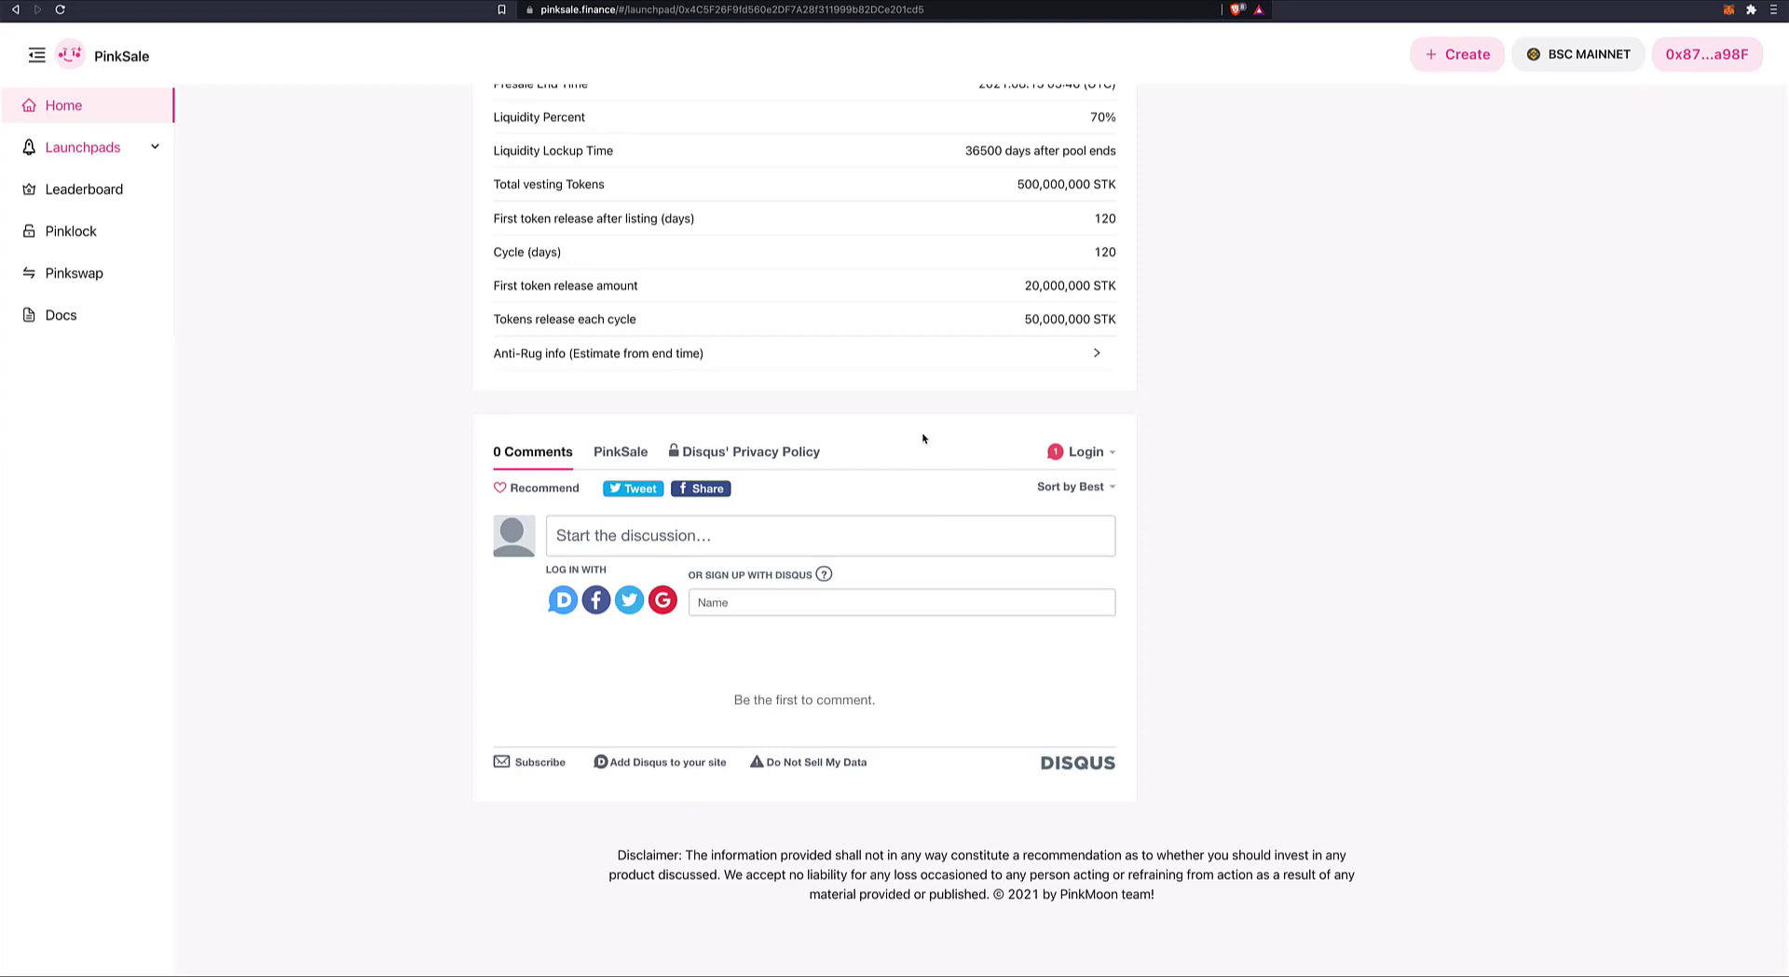
scroll(924, 435, up, 1)
scroll(924, 438, up, 4)
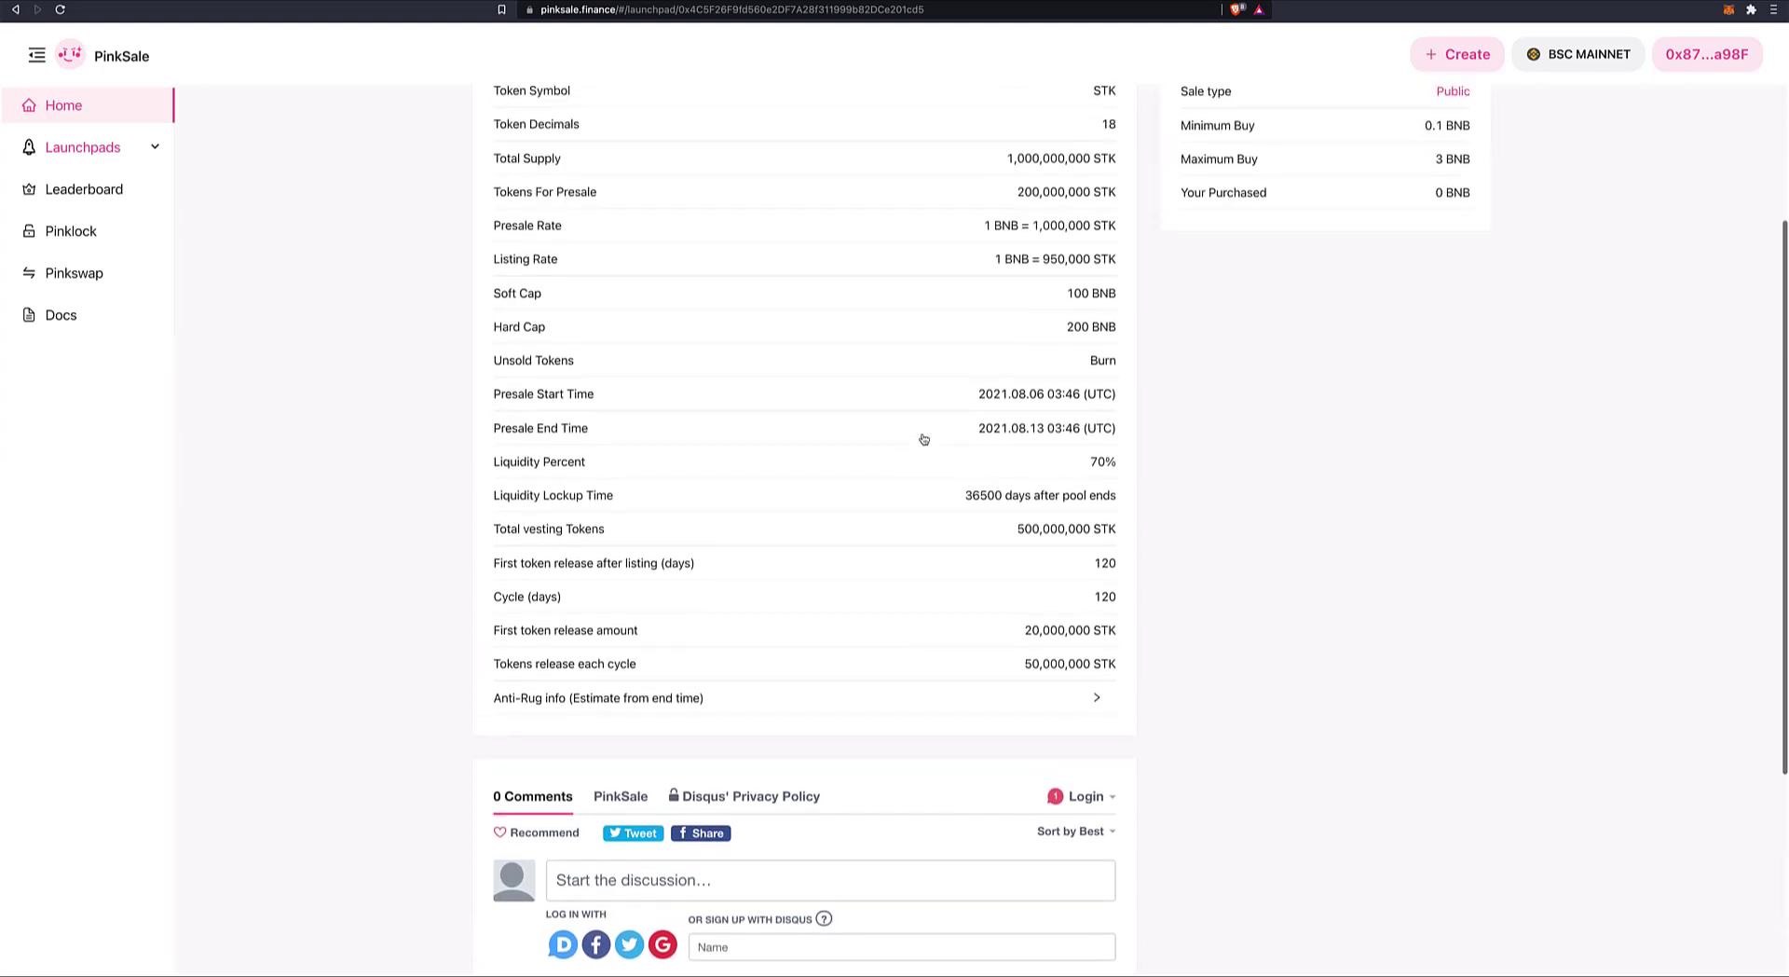
scroll(923, 438, up, 3)
scroll(923, 438, down, 1)
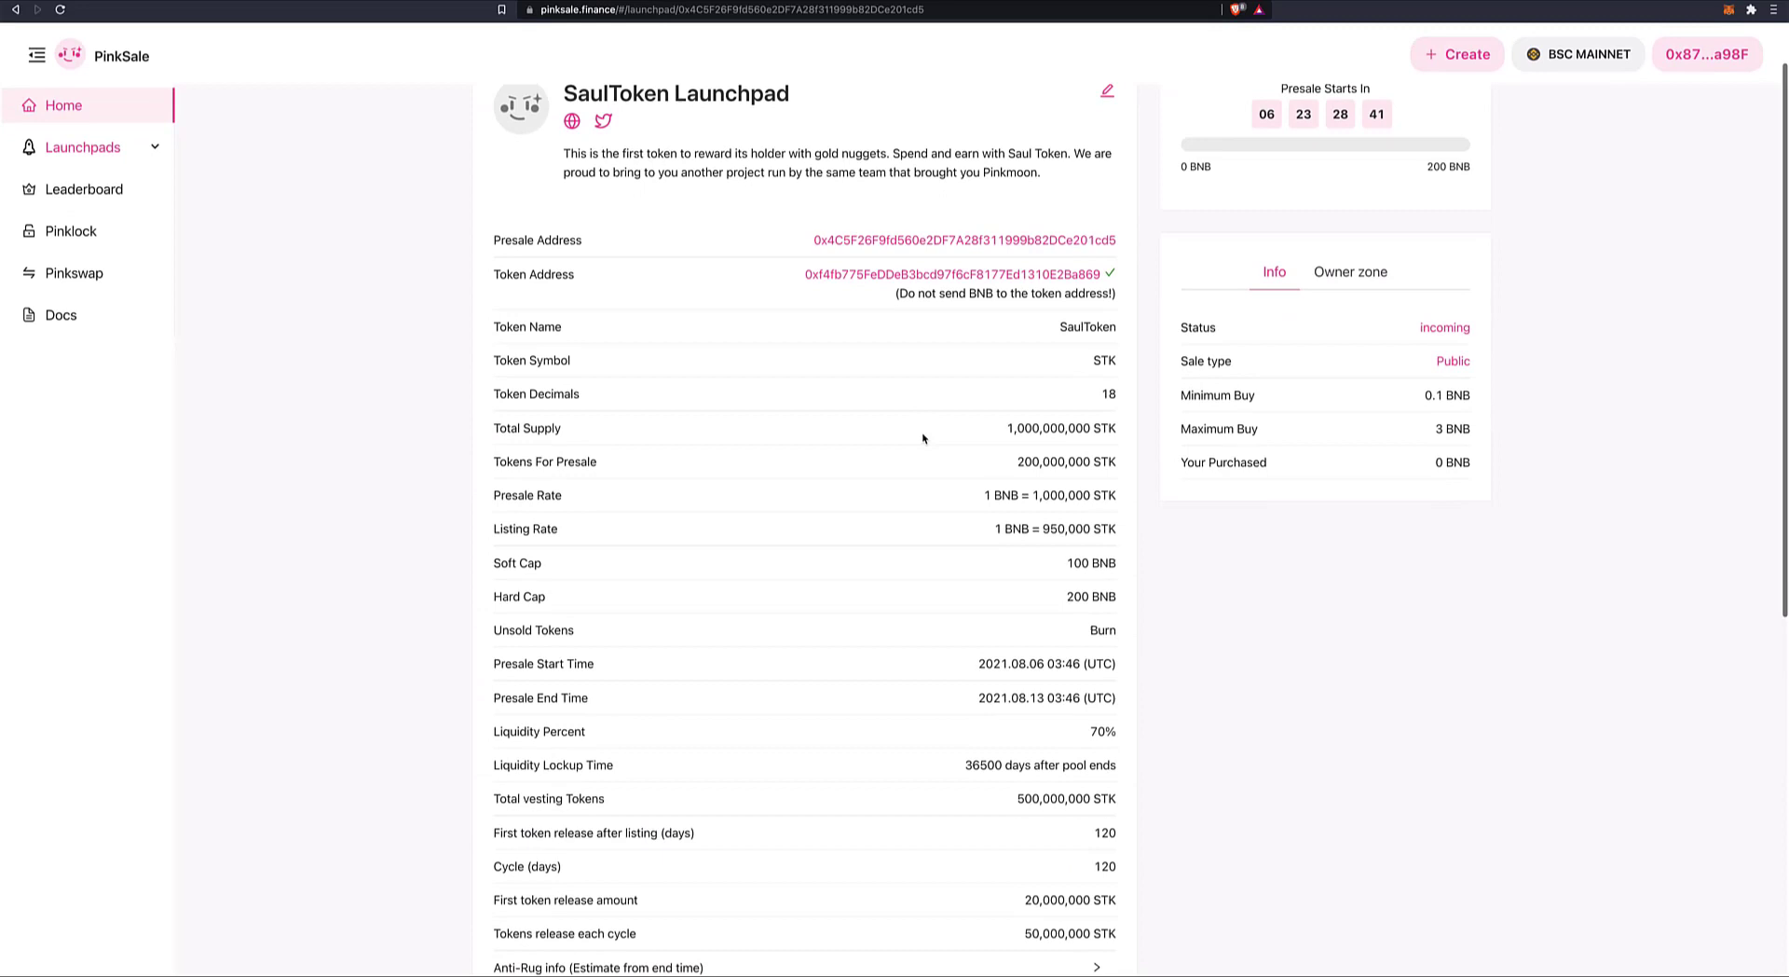
scroll(923, 438, up, 1)
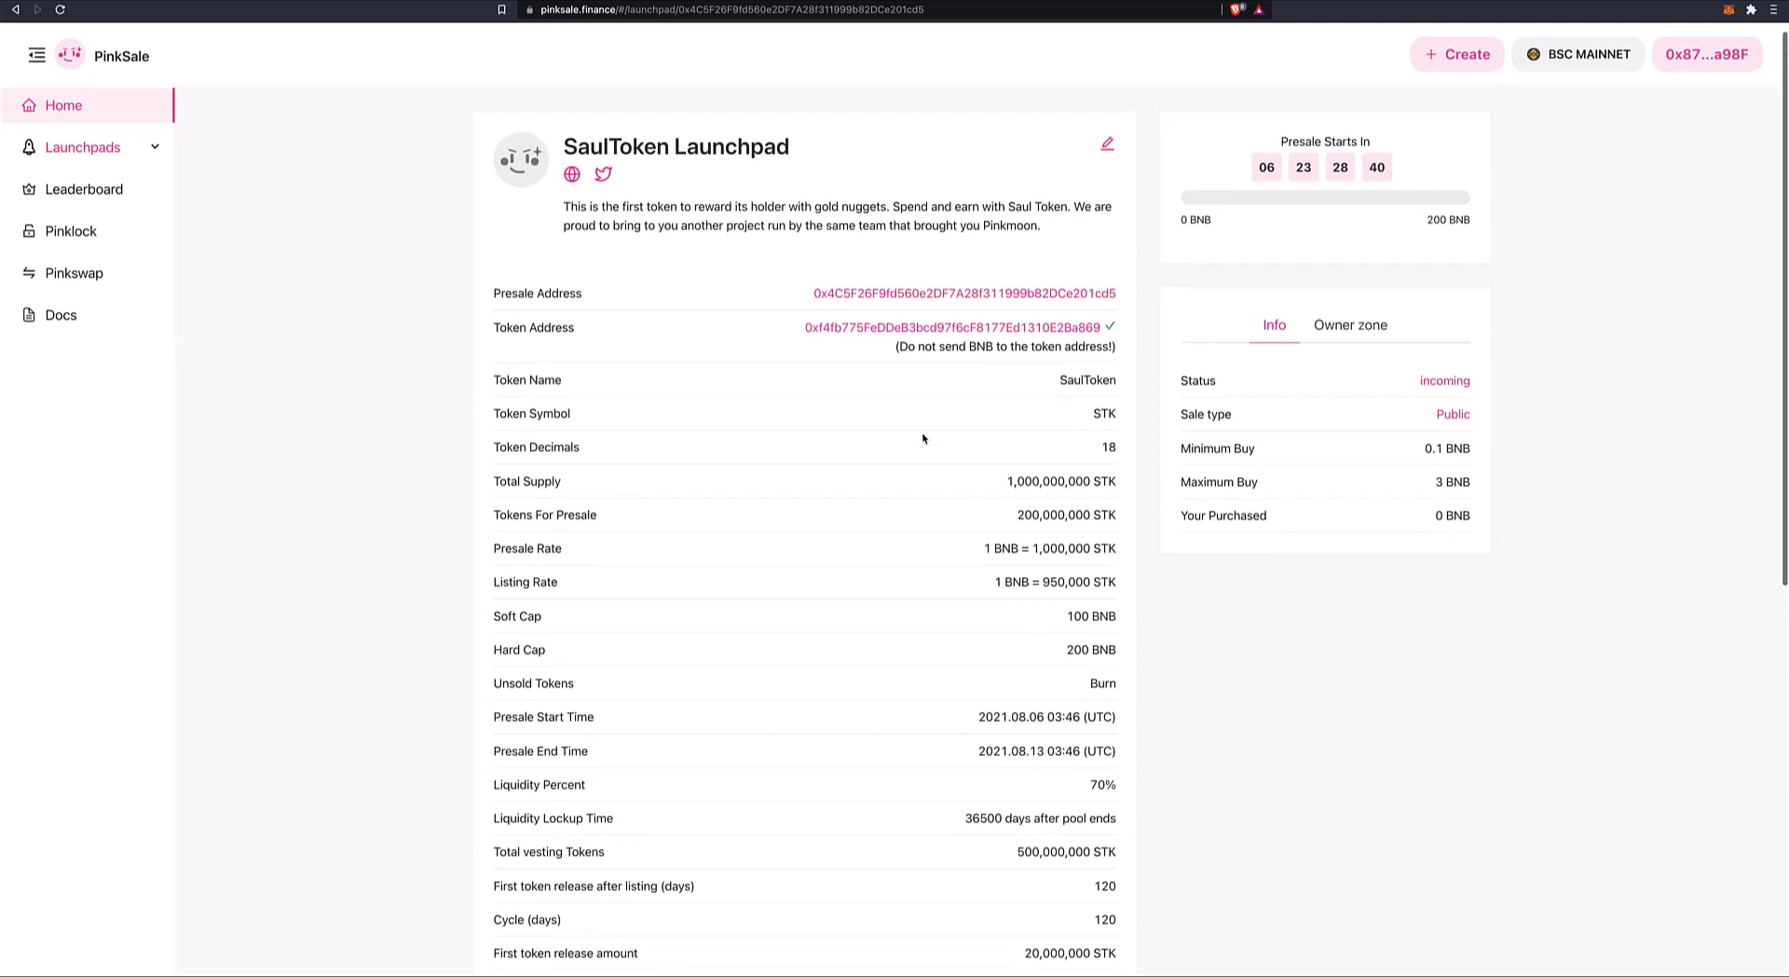
Step: Open the Launchpad list filtered to My launchpad, showing the upcoming SaulToken presale
click(88, 152)
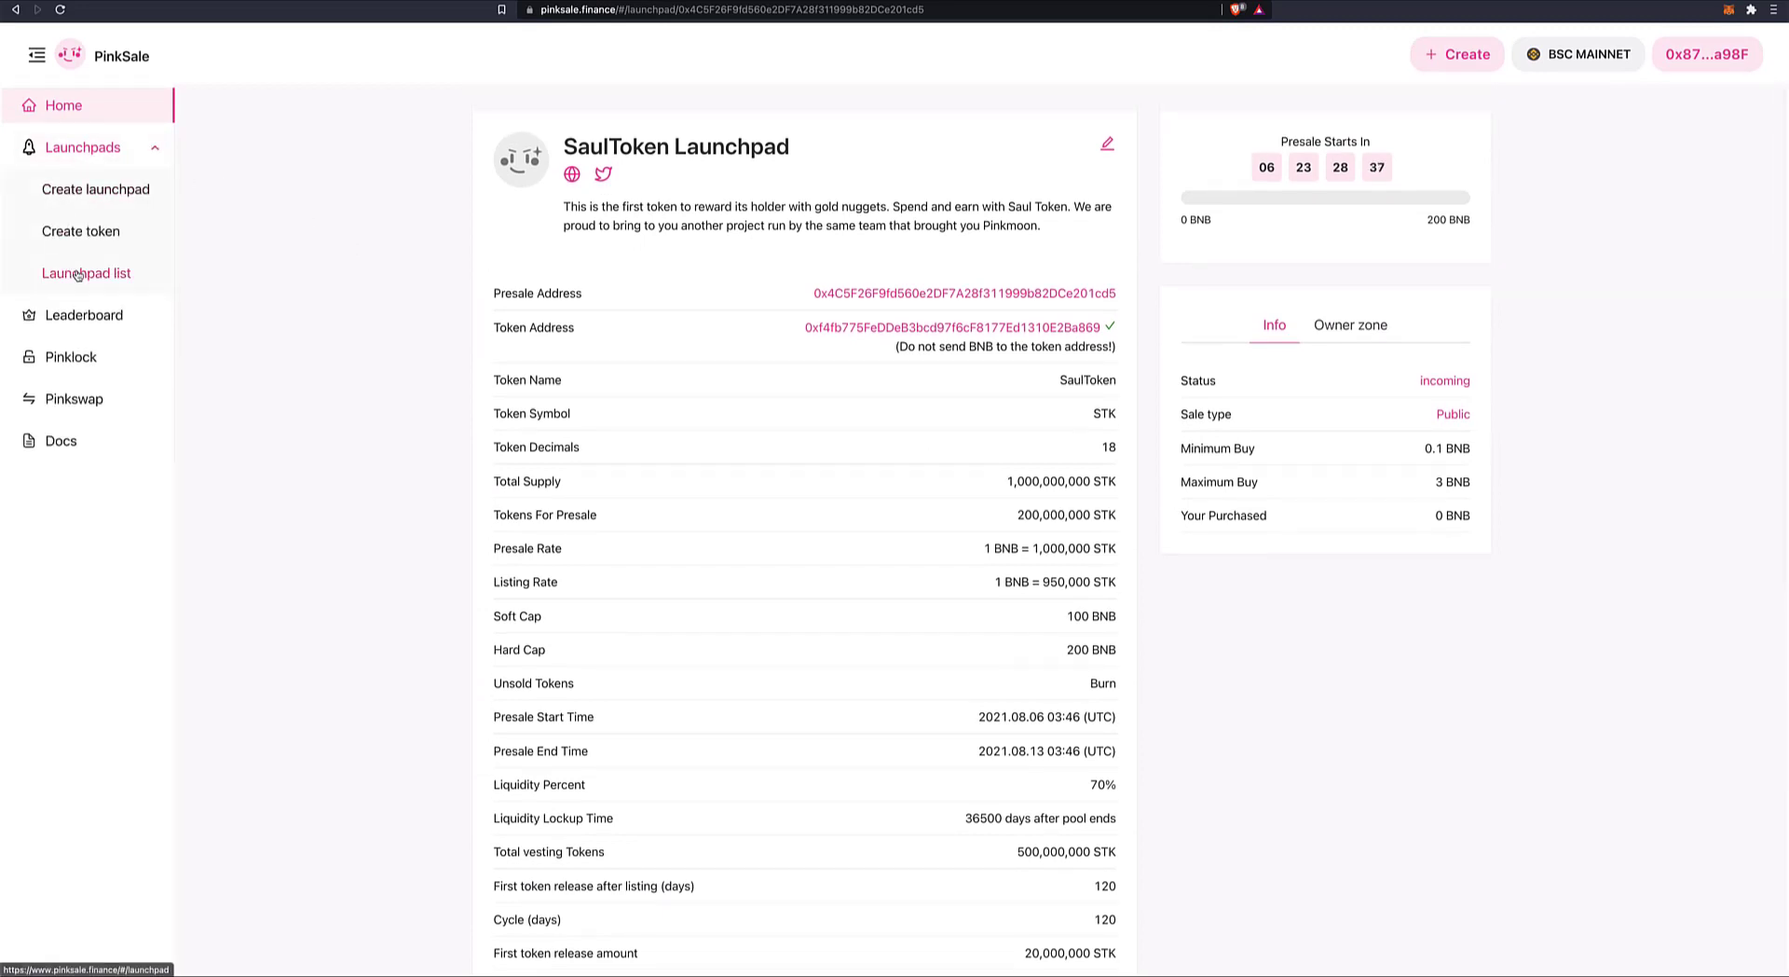
click(78, 274)
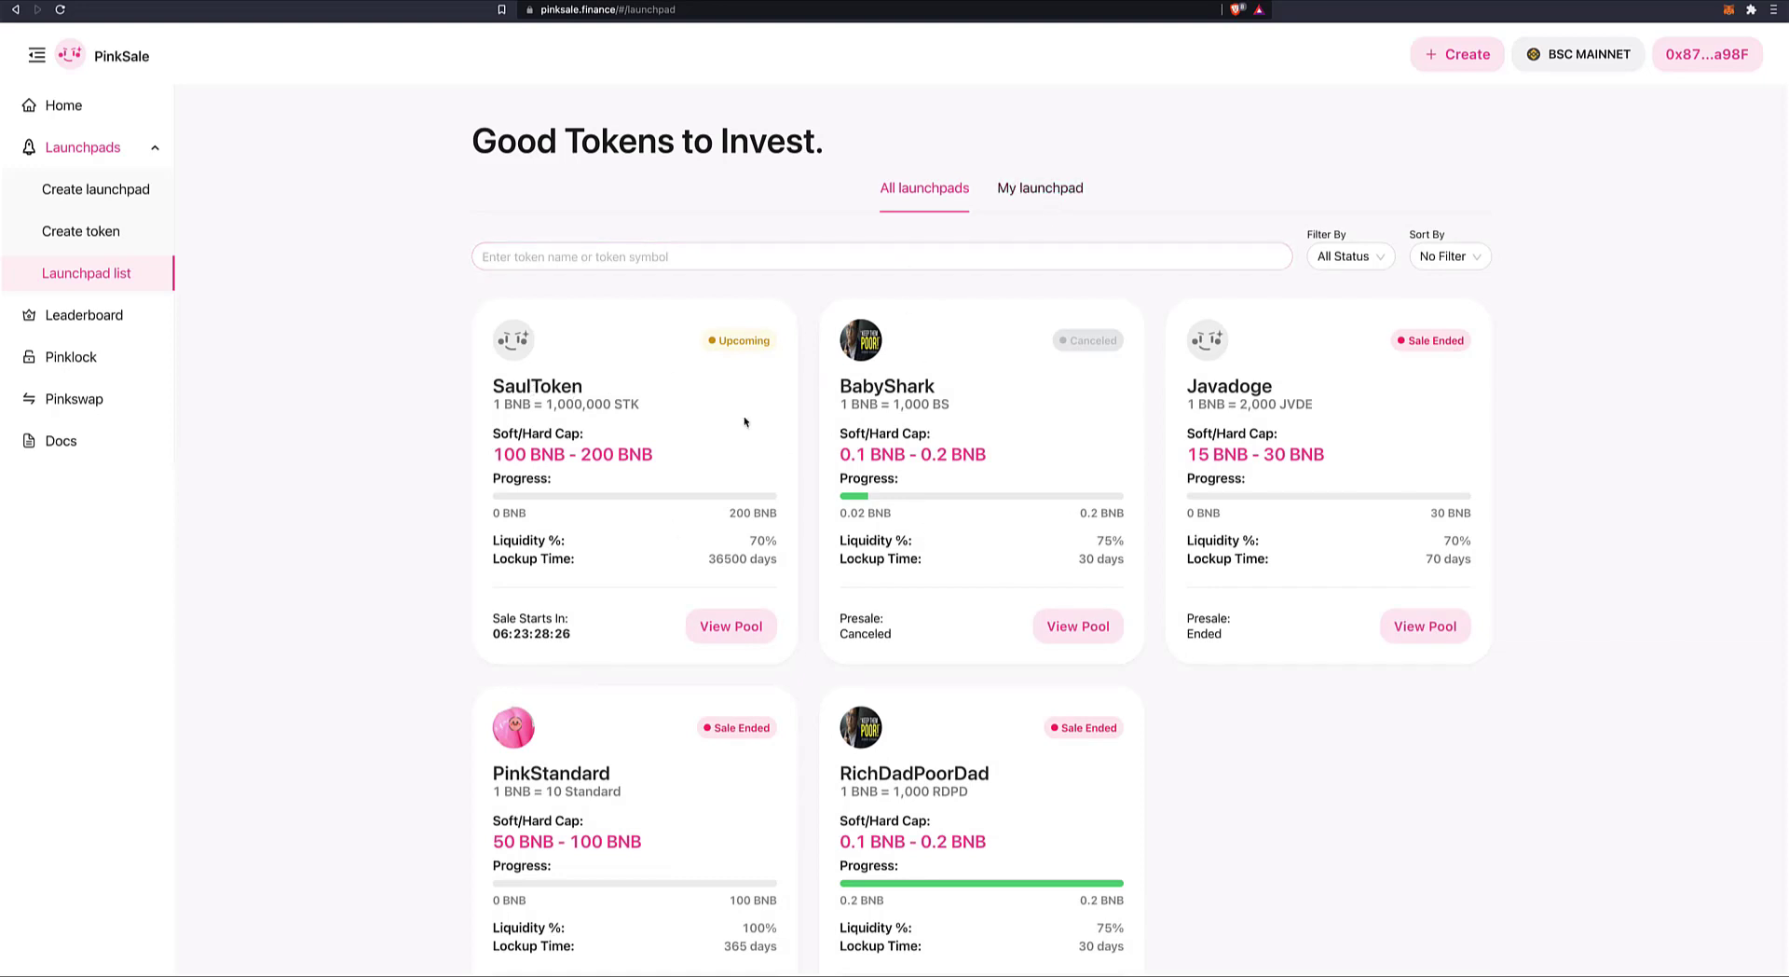
click(1048, 196)
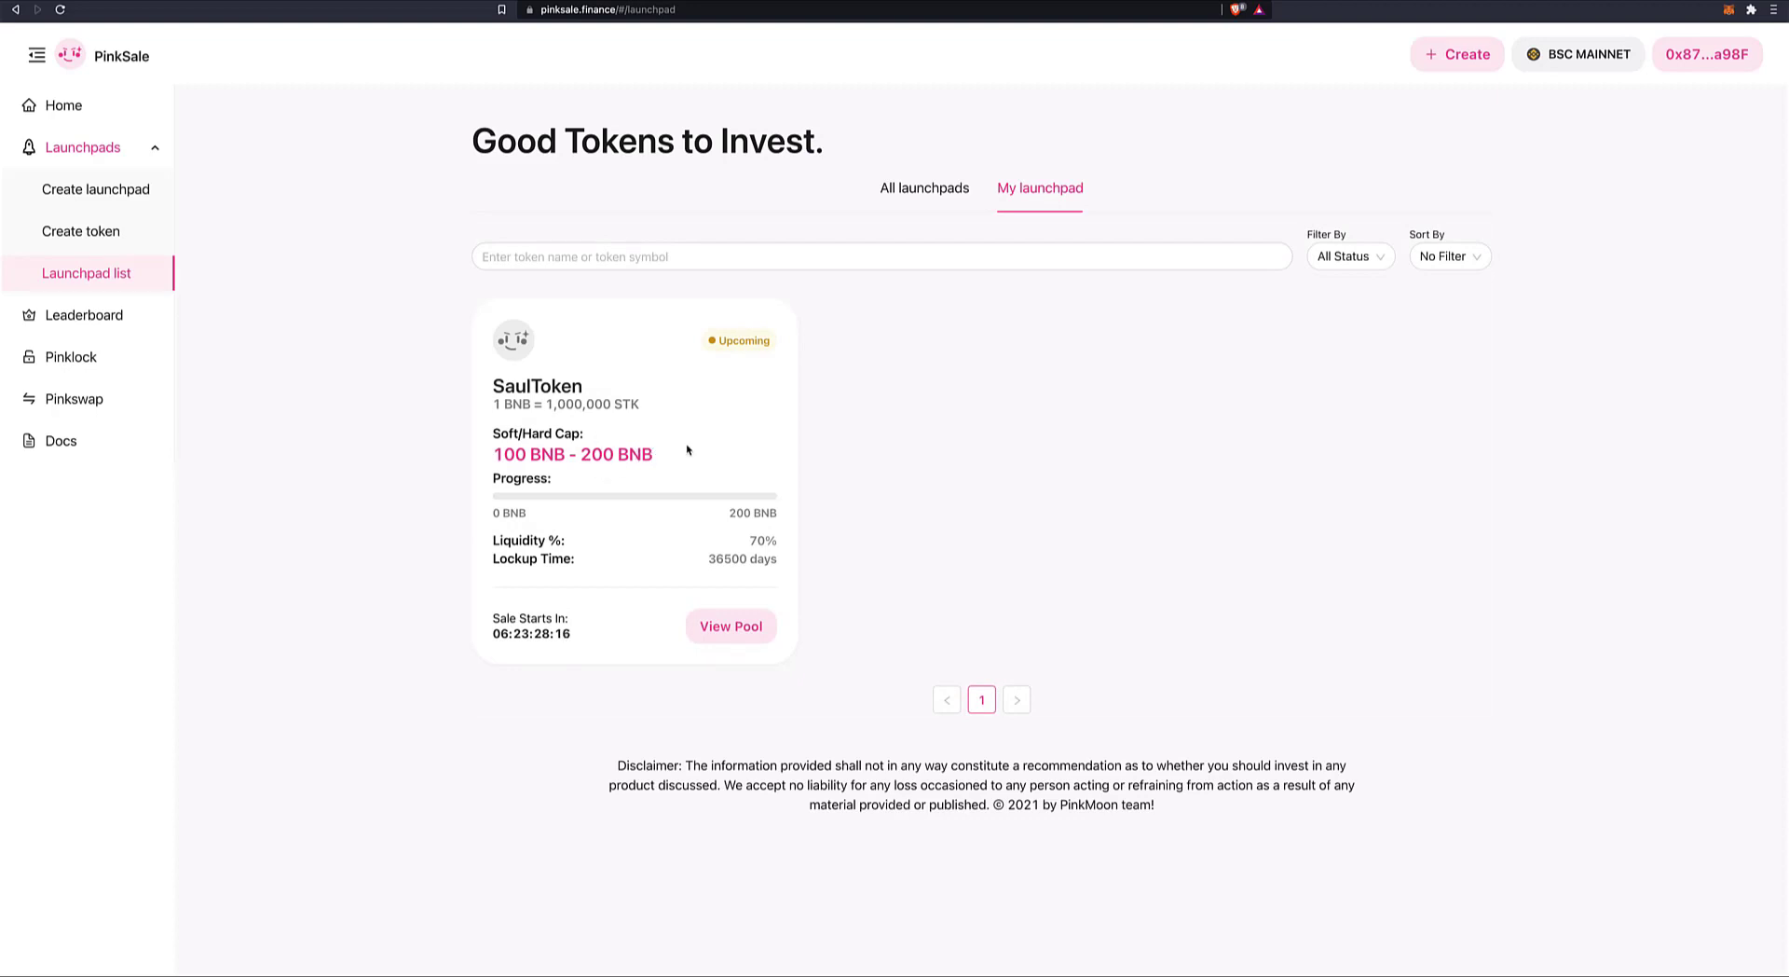
click(738, 627)
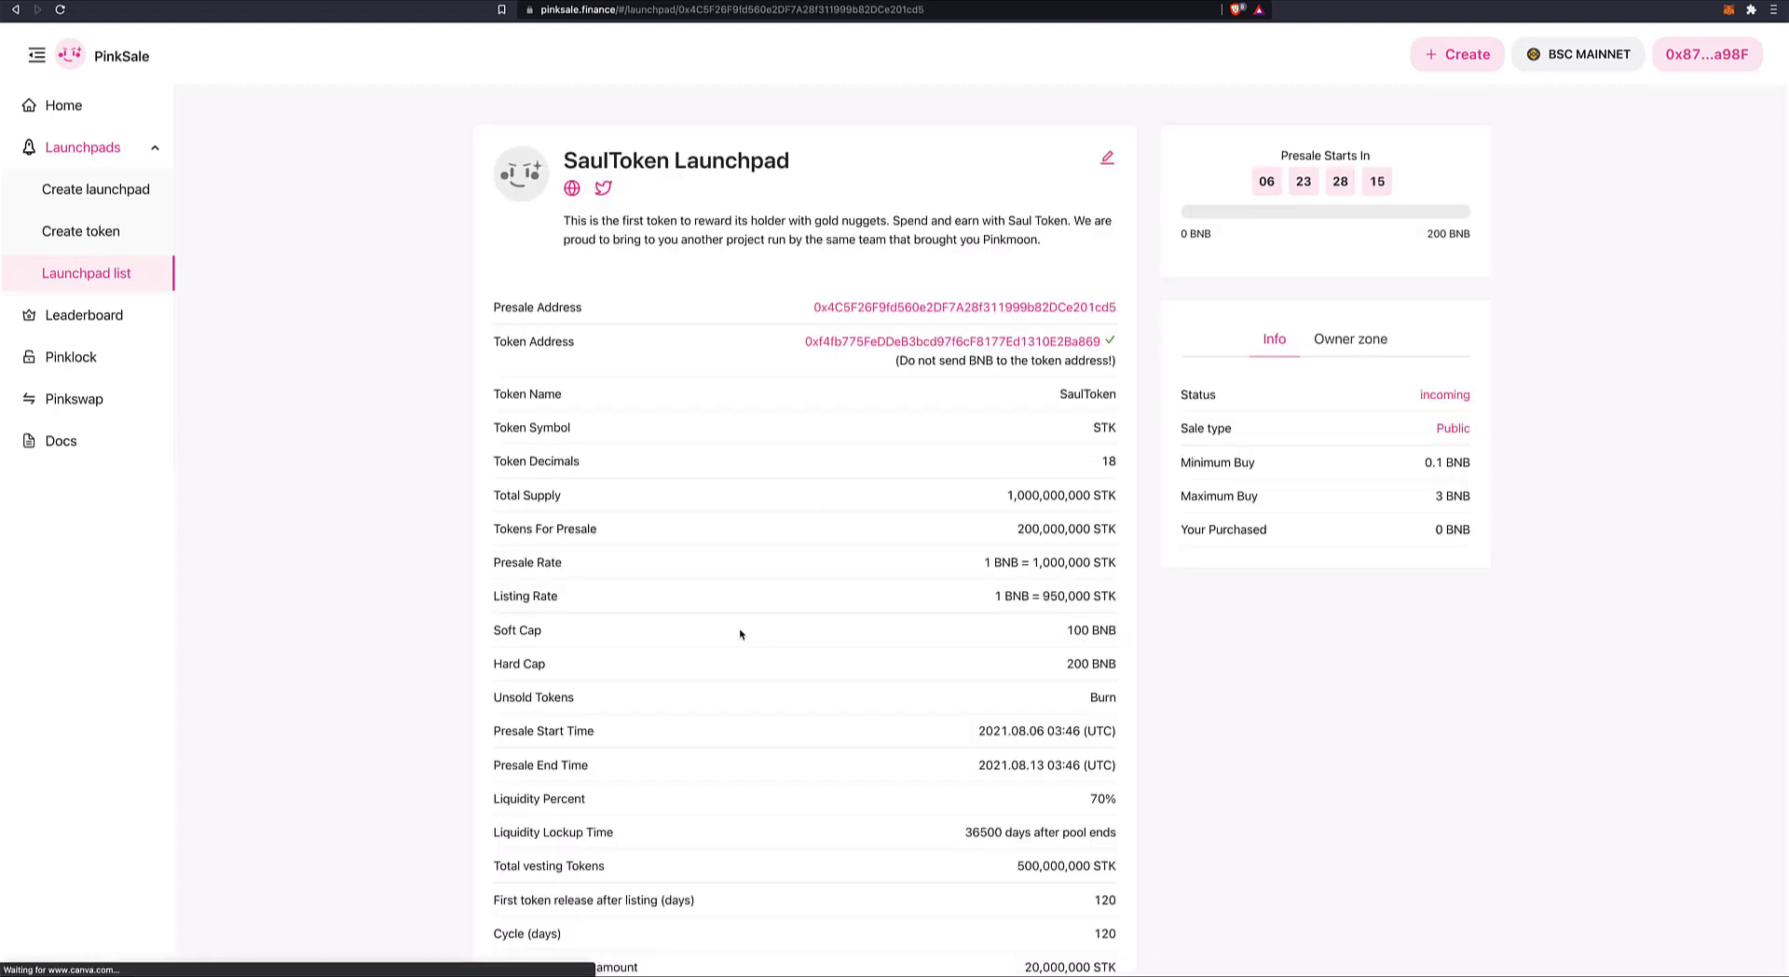
scroll(811, 610, down, 1)
scroll(1153, 191, up, 1)
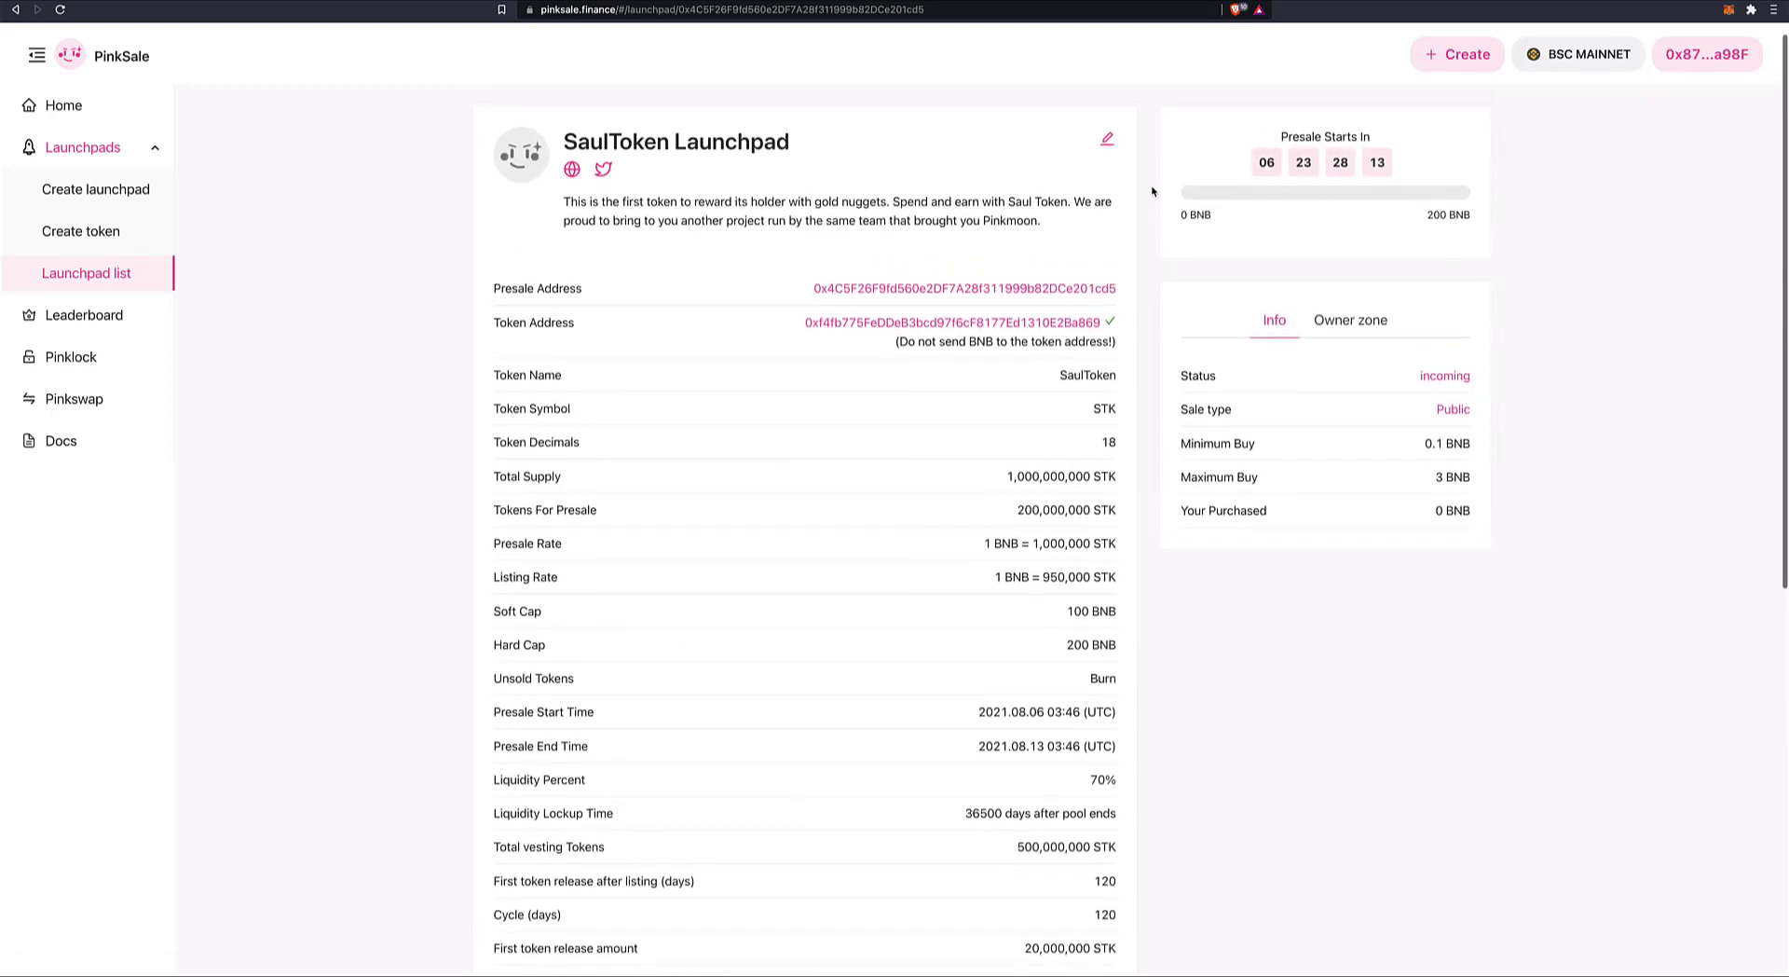
click(1107, 139)
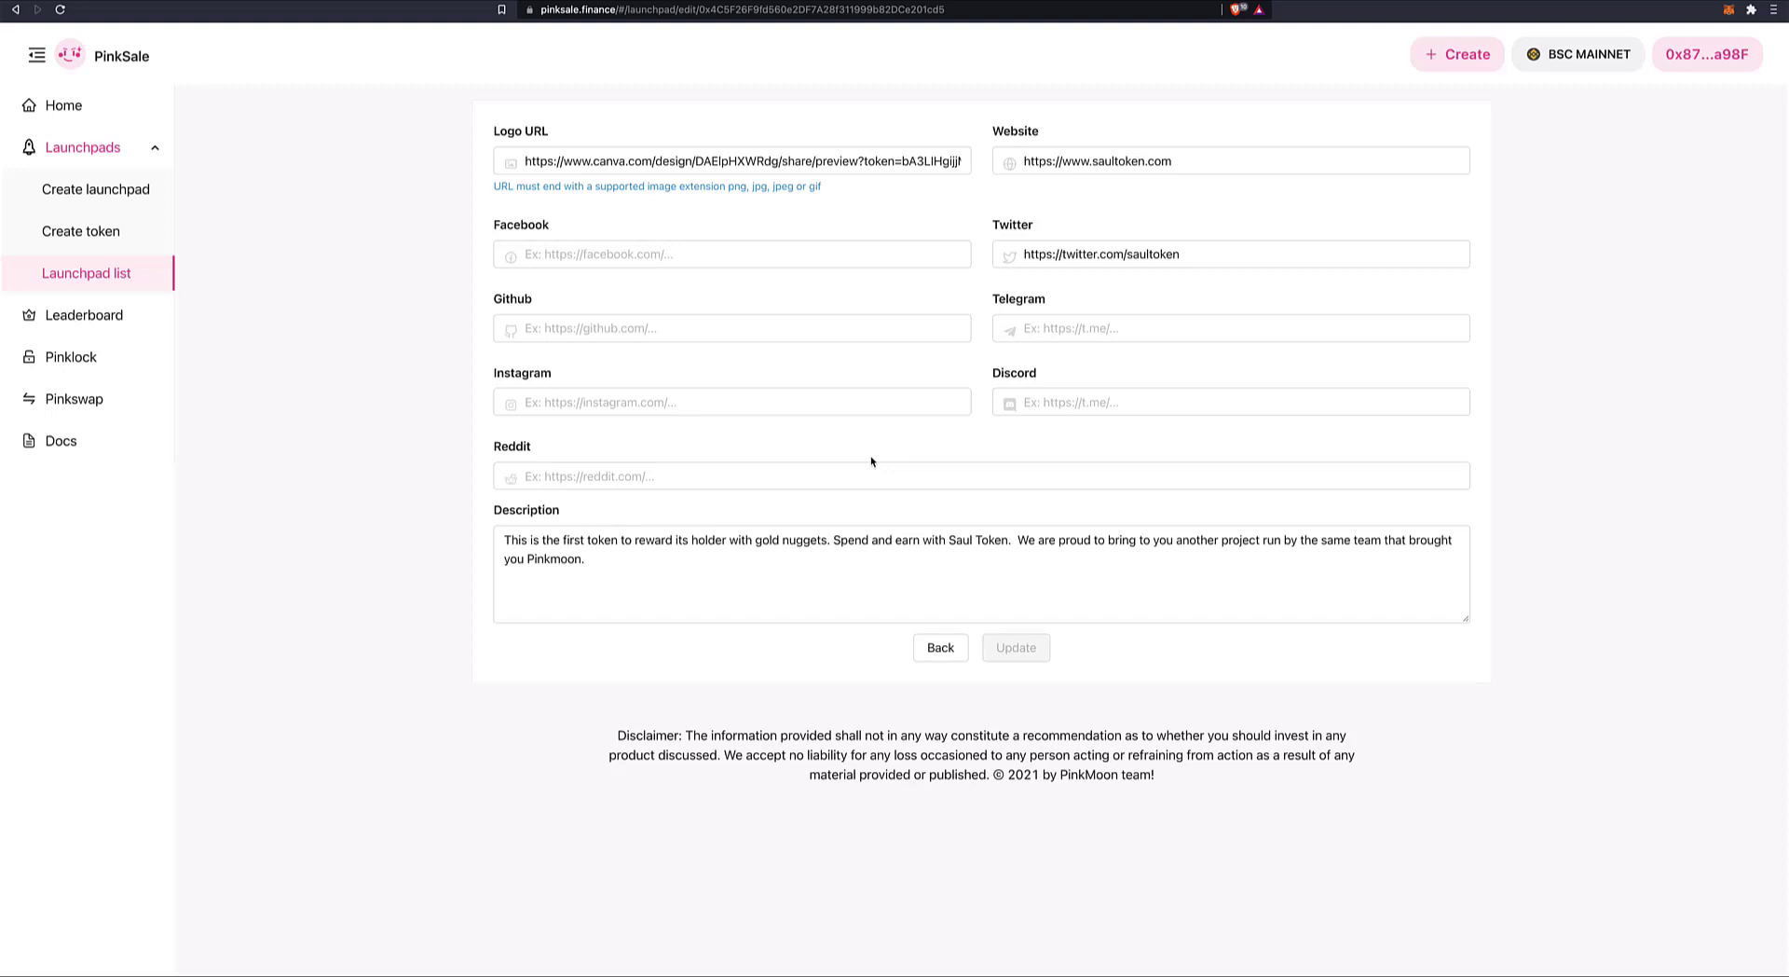
click(931, 647)
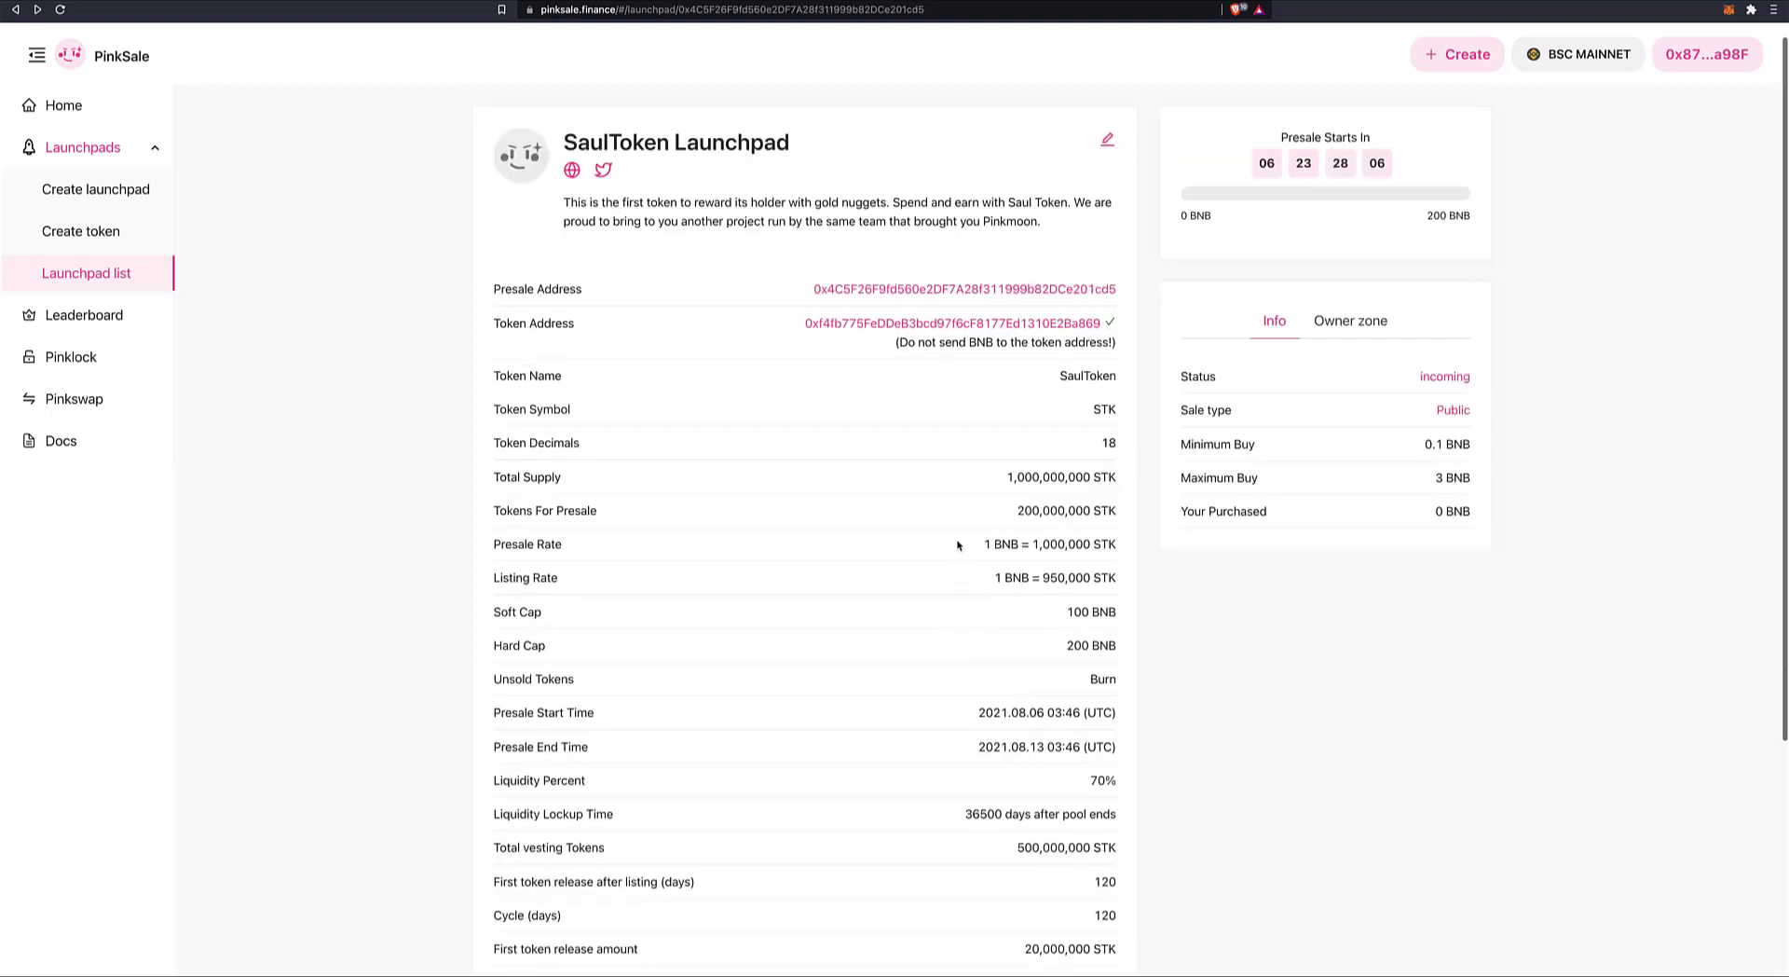
scroll(939, 529, down, 2)
scroll(940, 529, down, 3)
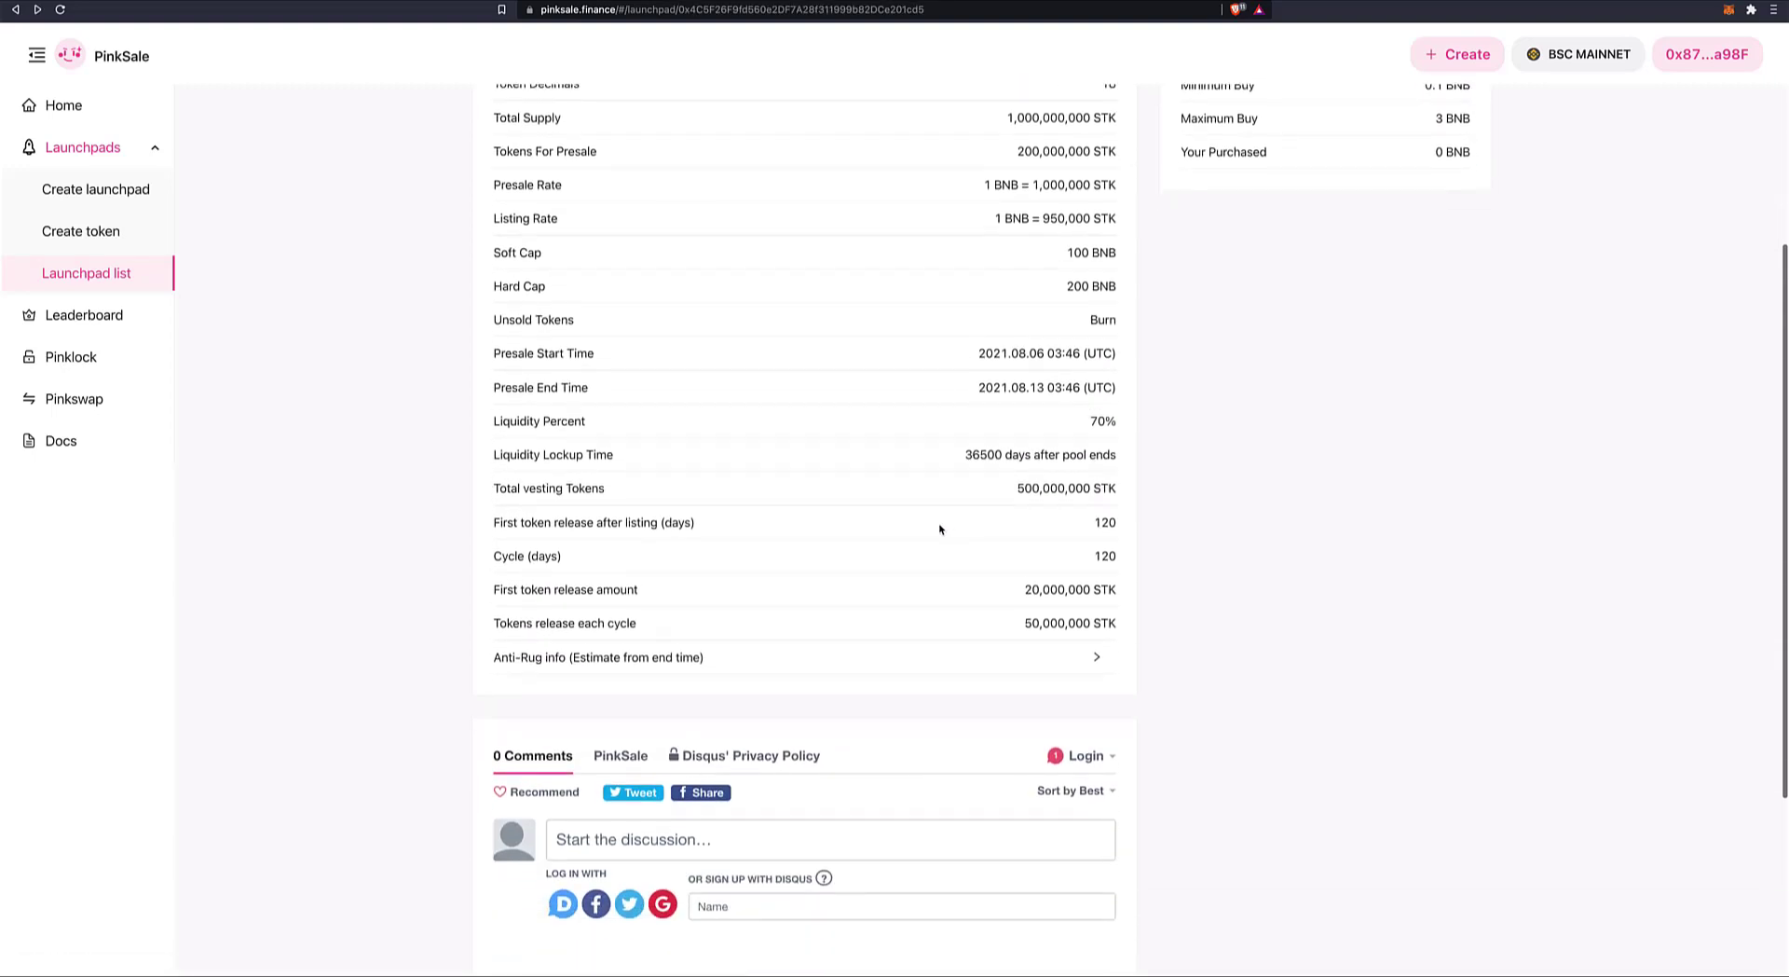
scroll(940, 530, down, 4)
scroll(939, 529, up, 6)
scroll(939, 529, up, 2)
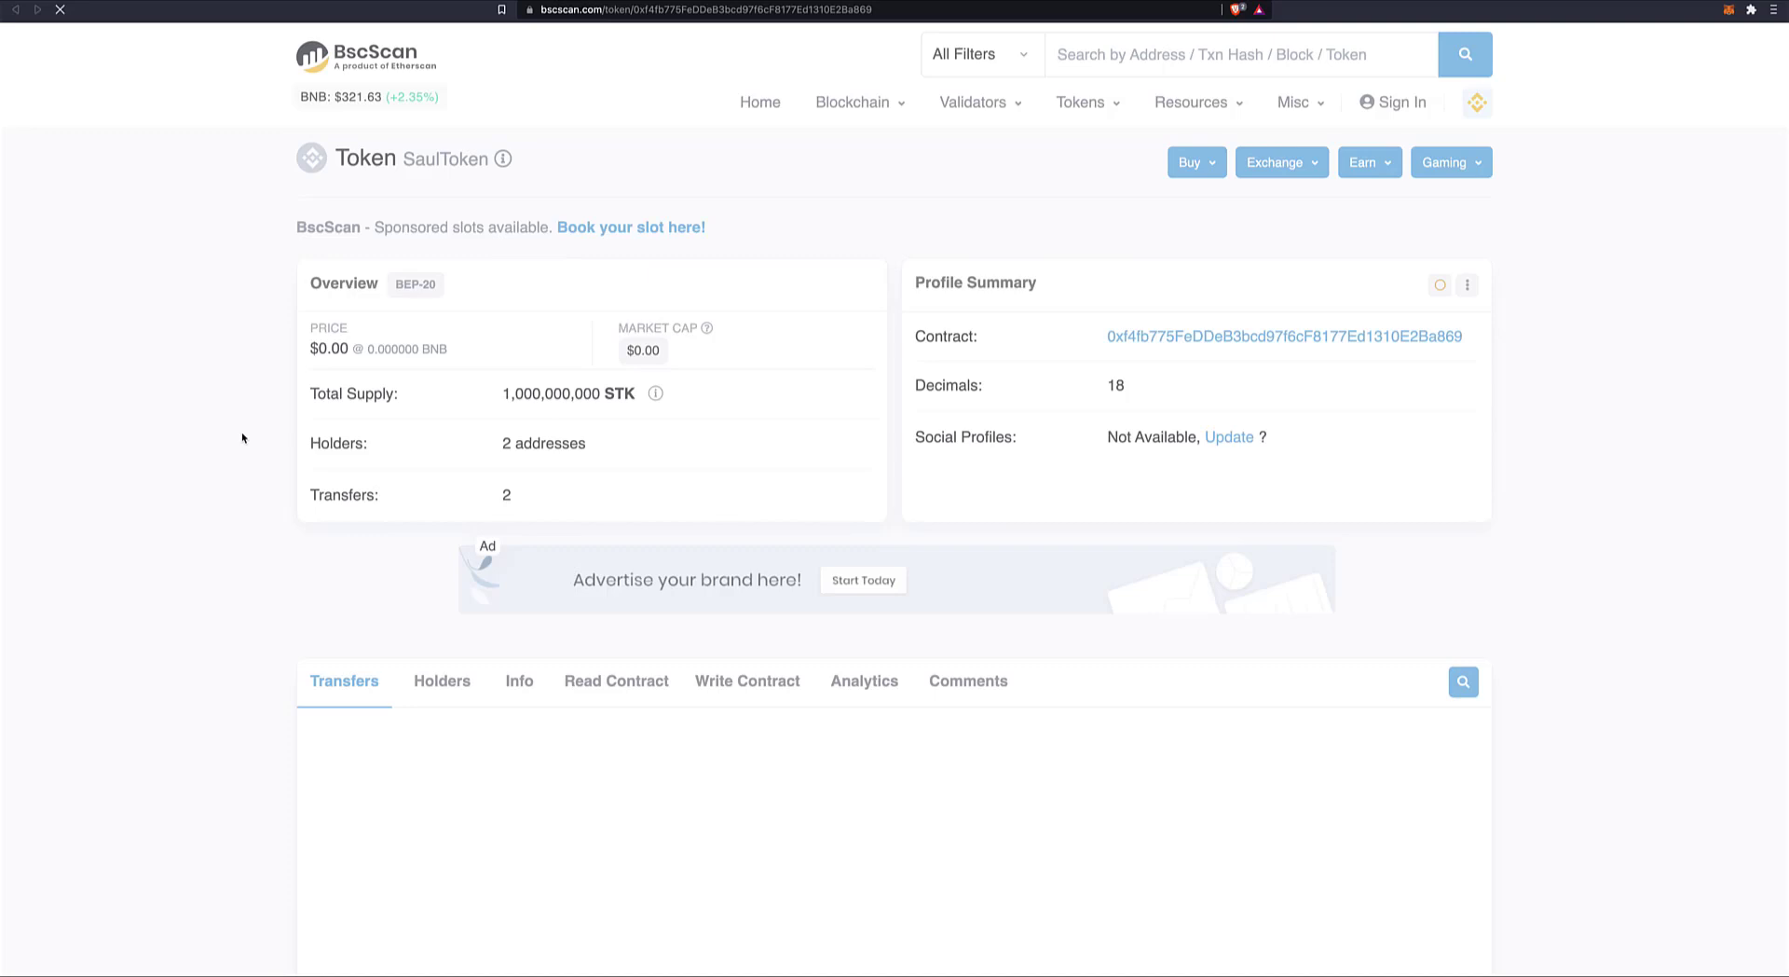
Step: Scroll the SaulToken Transfers table on BscScan to confirm the 834,340,000 STK transfer
scroll(758, 398, down, 1)
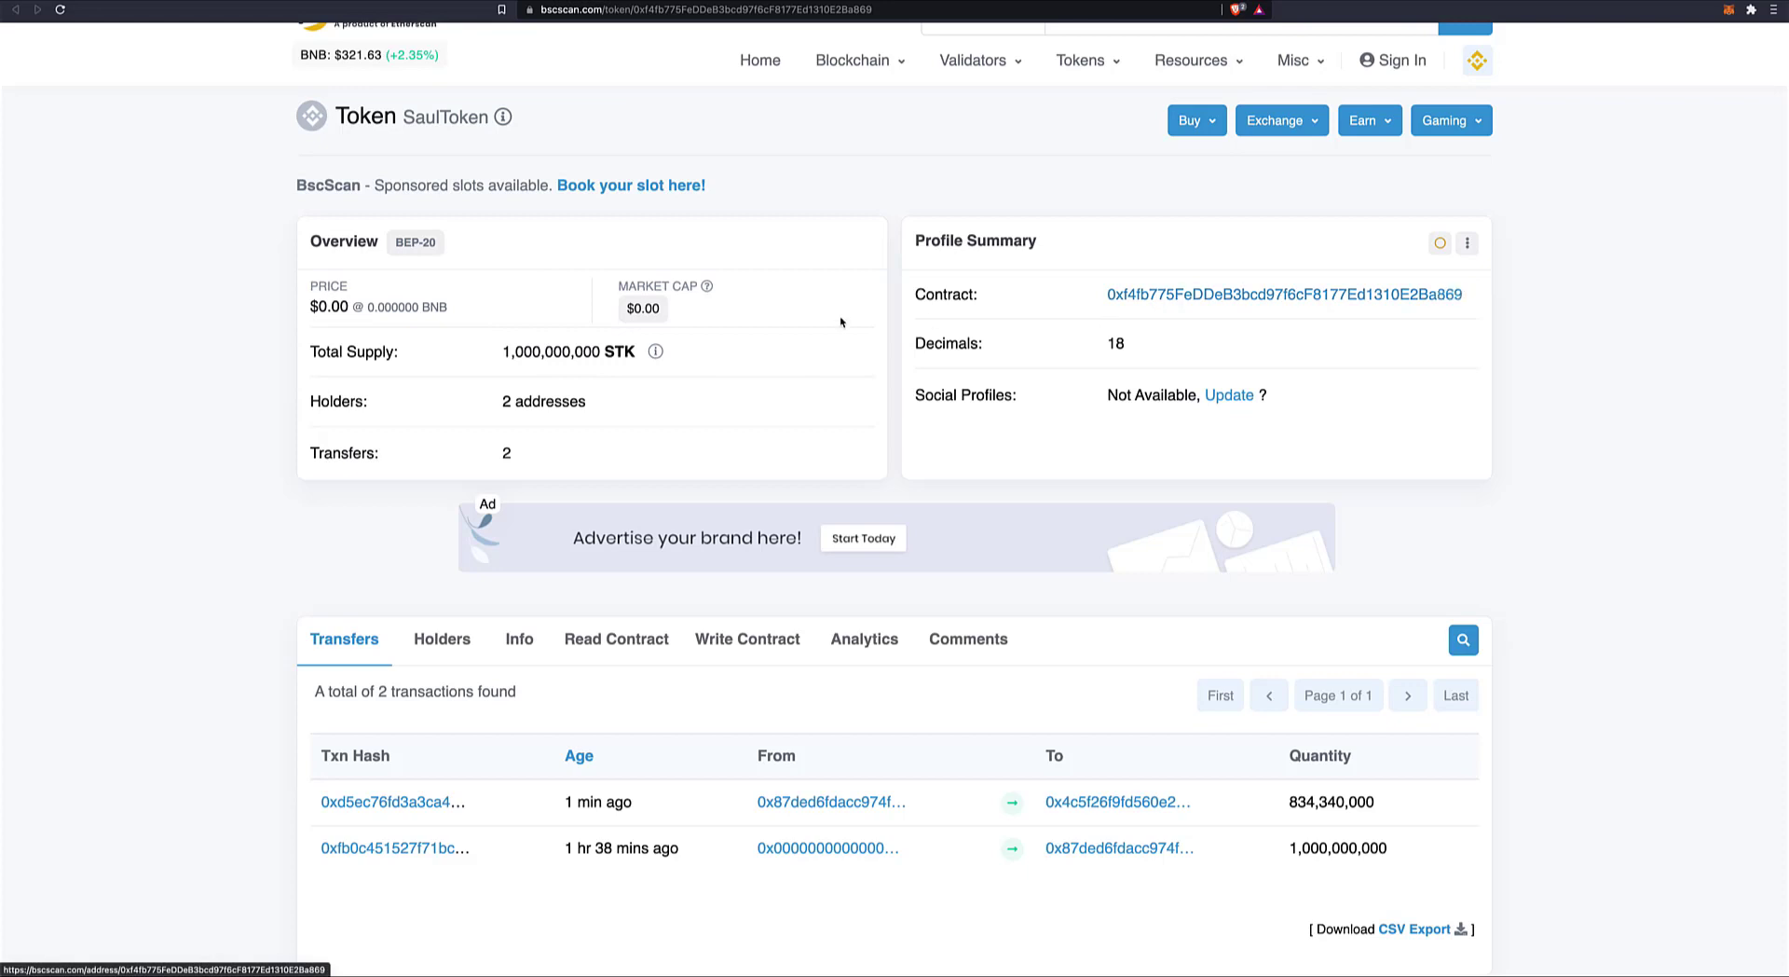
scroll(842, 321, down, 2)
scroll(842, 322, down, 1)
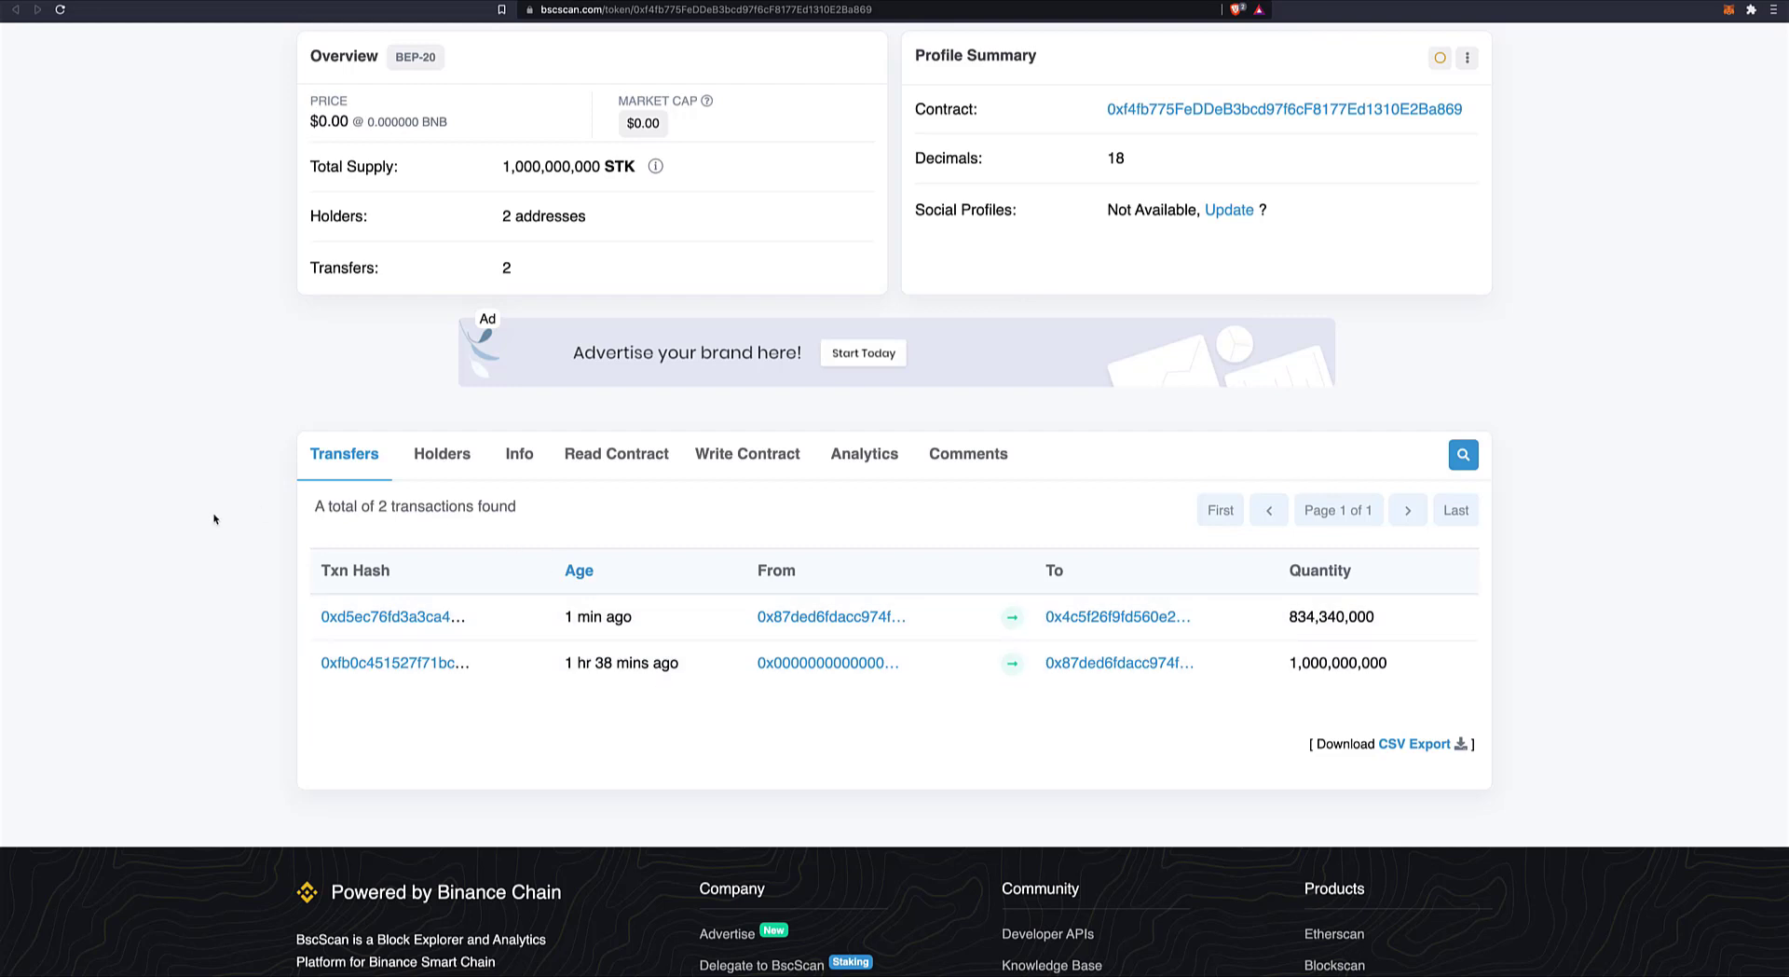
scroll(213, 519, up, 2)
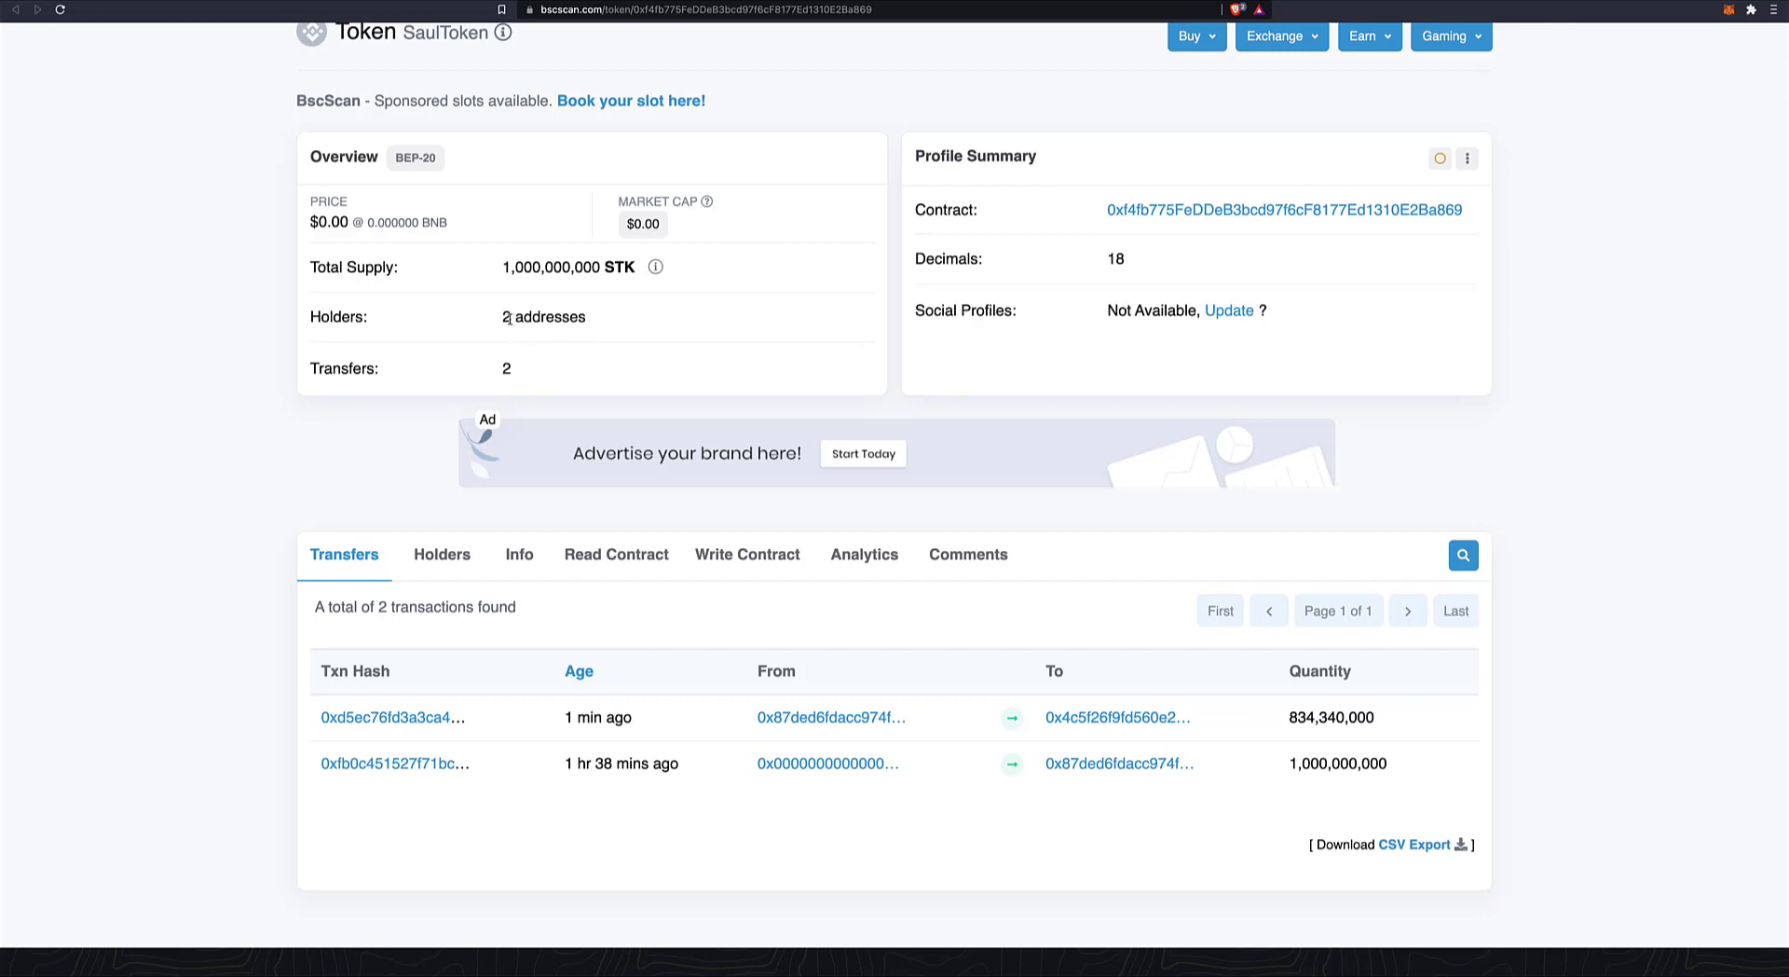
scroll(576, 351, up, 2)
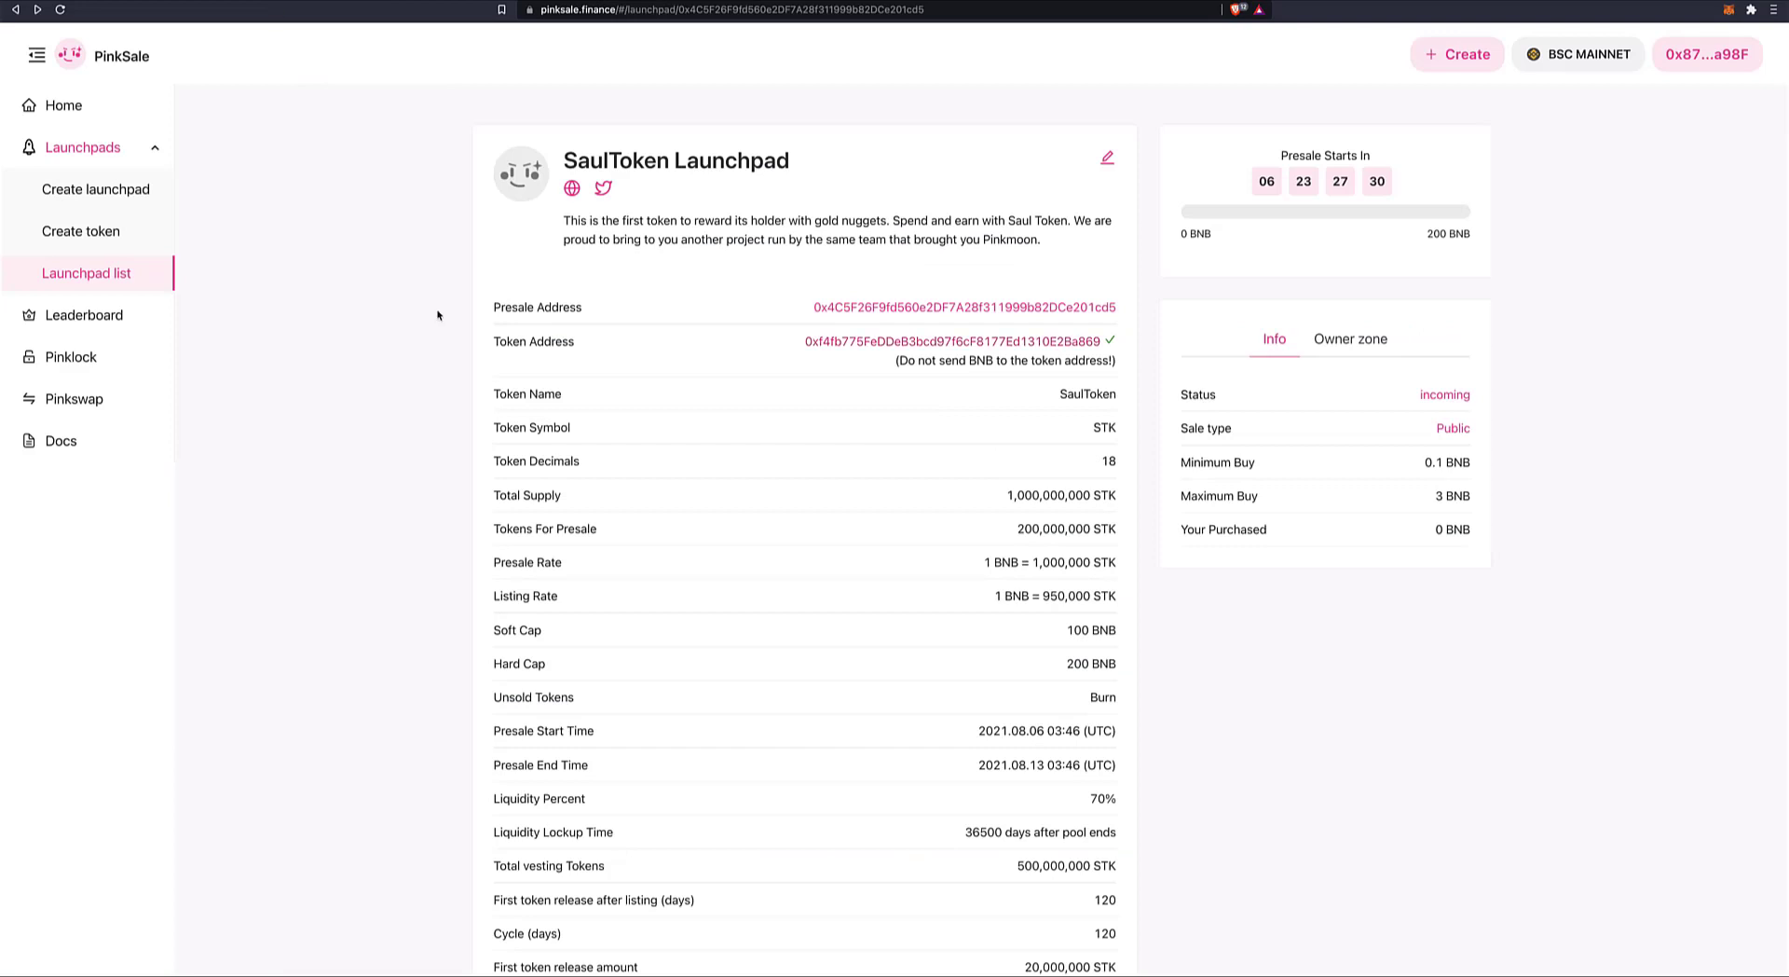
Step: Scroll through the SaulToken launchpad page to confirm the presale is still incoming
scroll(438, 317, down, 1)
scroll(439, 326, down, 2)
scroll(443, 340, down, 3)
scroll(446, 355, up, 2)
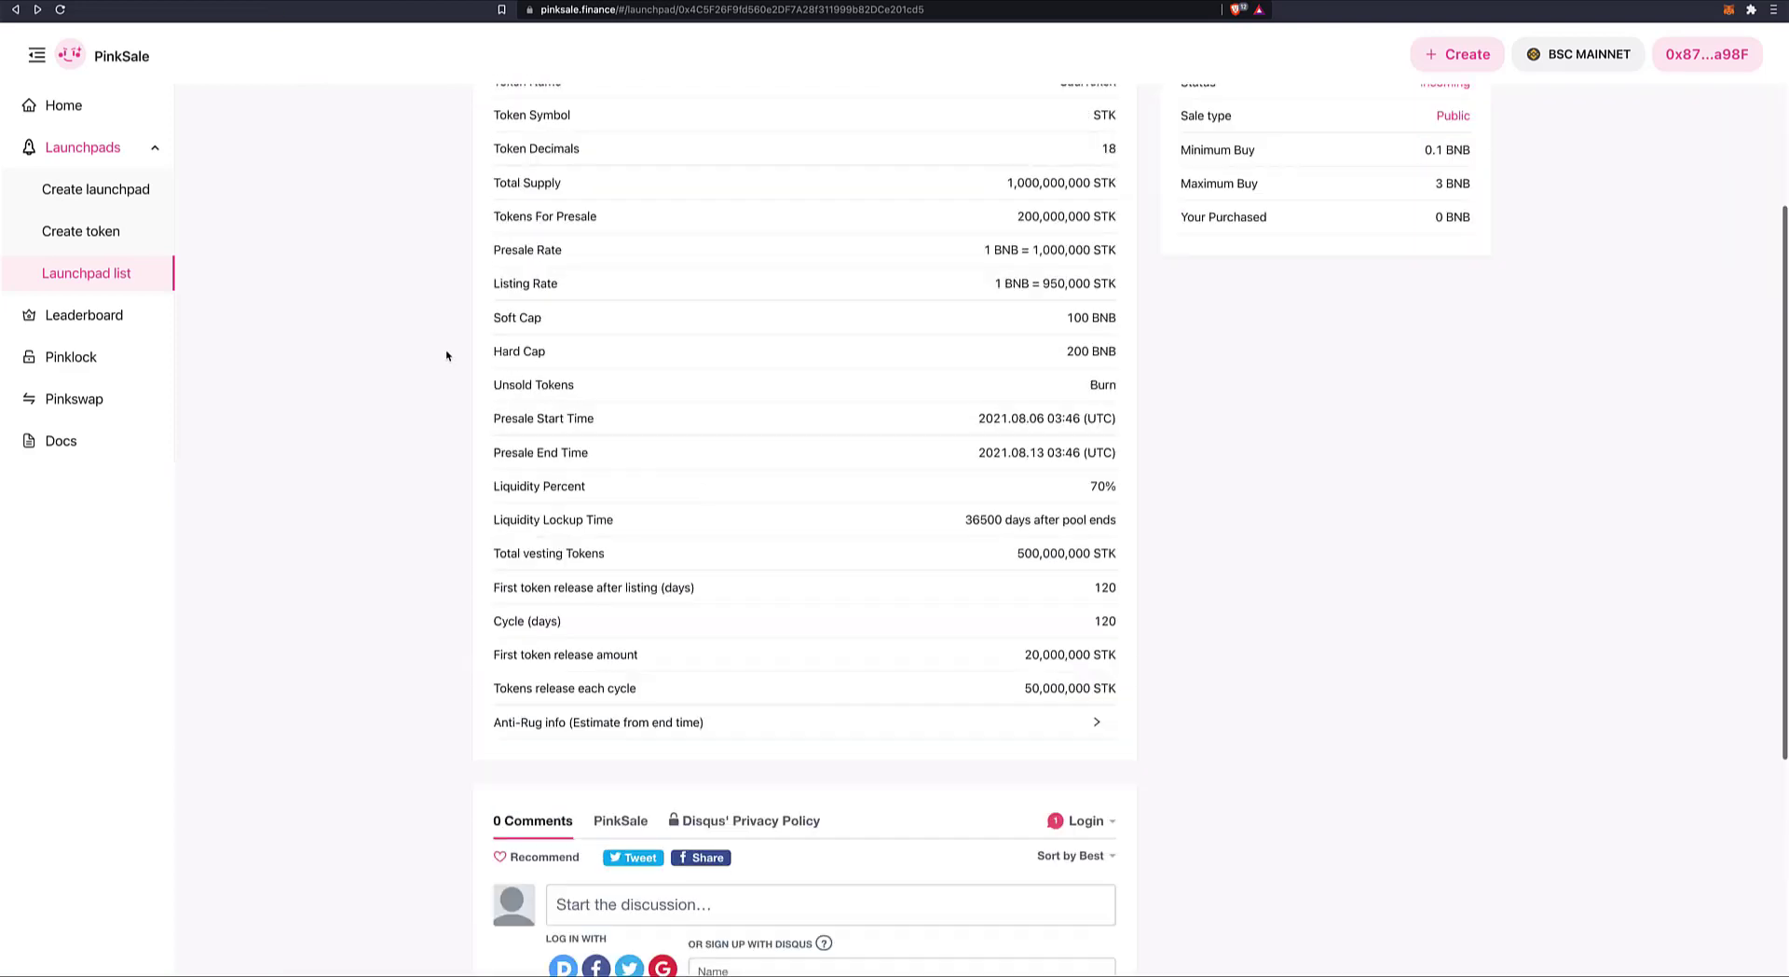
scroll(447, 355, up, 3)
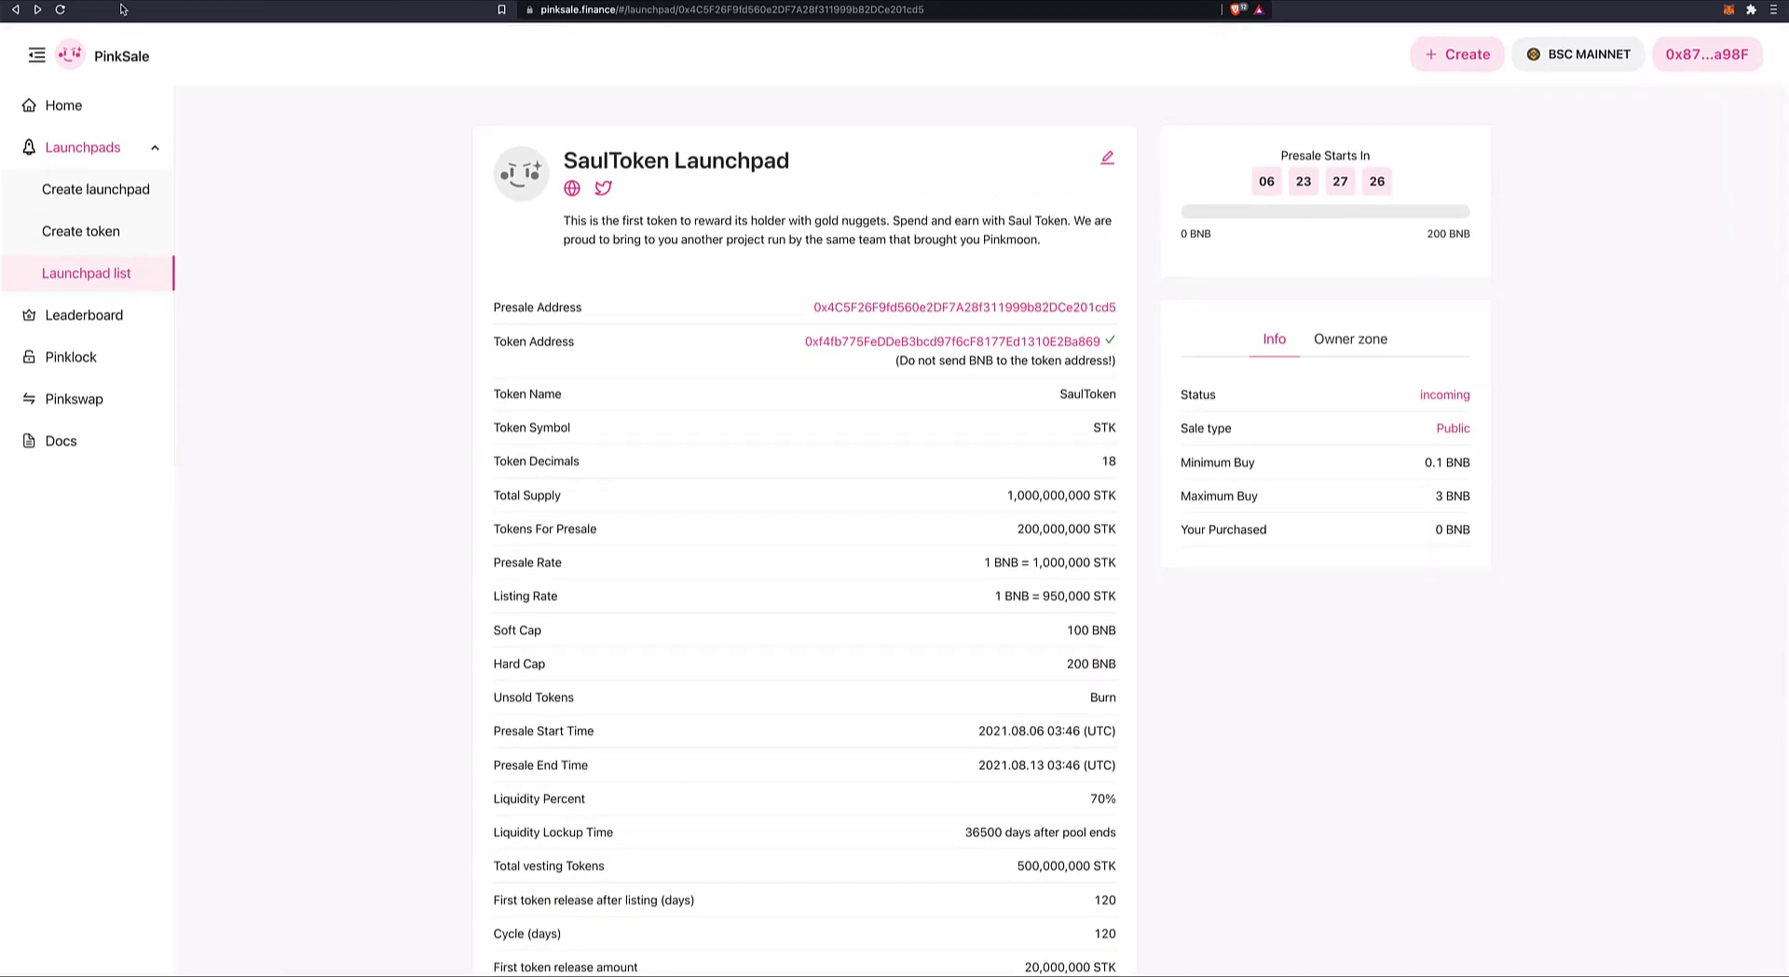